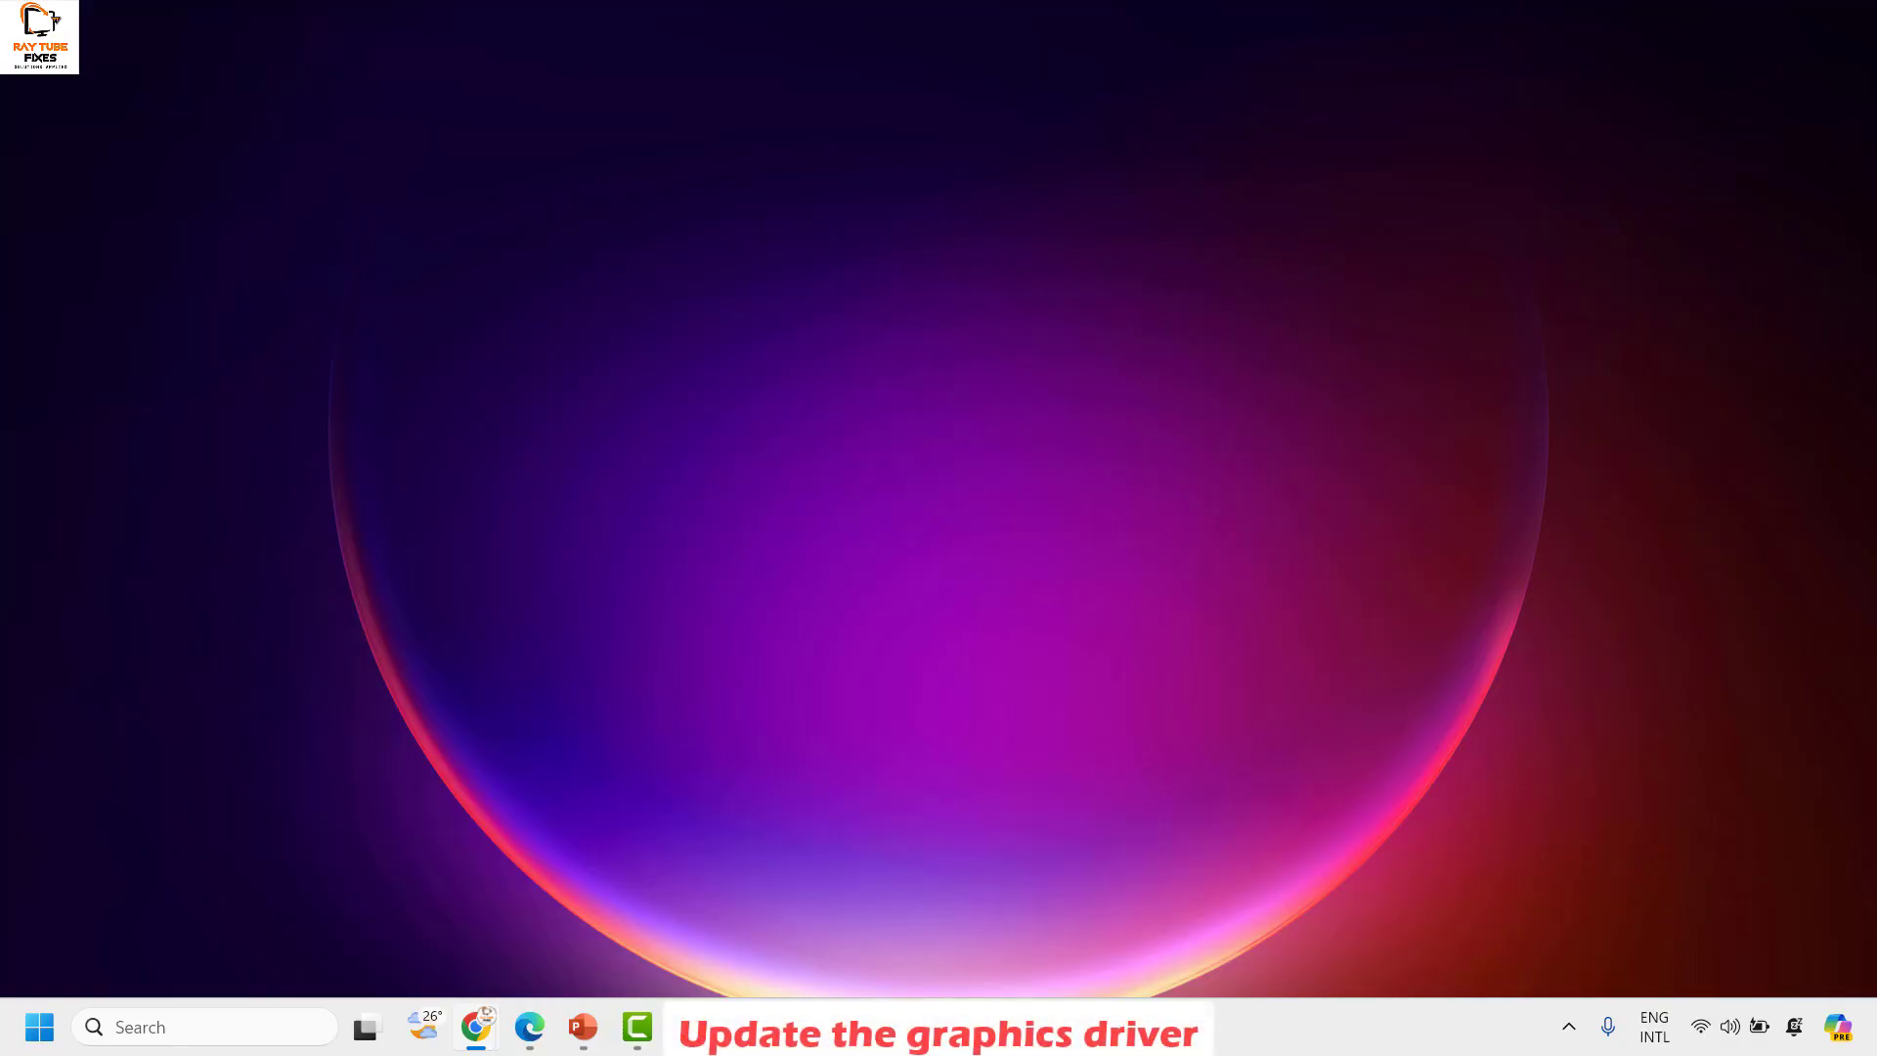
Step: Open Device Manager from the Win+X menu, centre it, and expand Display adapters
{"action": "right_click", "coordinate": [39, 1036]}
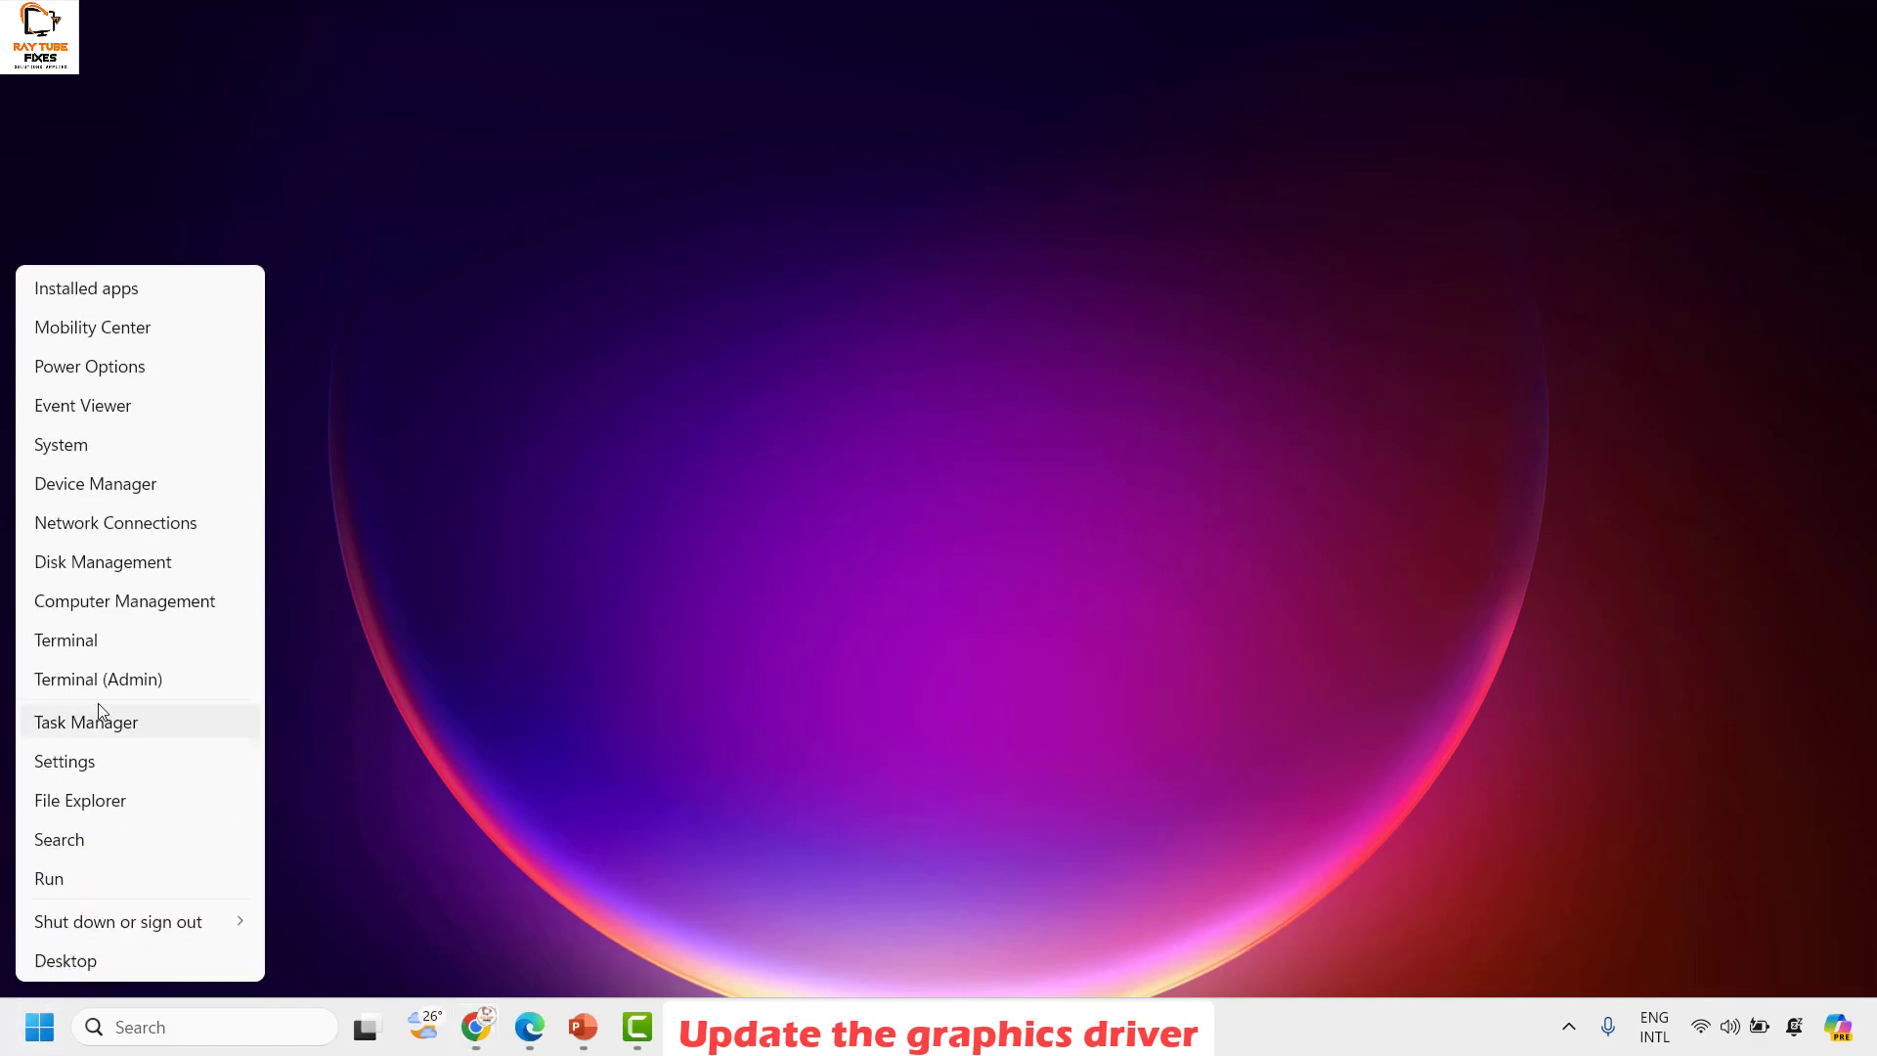
{"action": "left_click", "coordinate": [118, 485]}
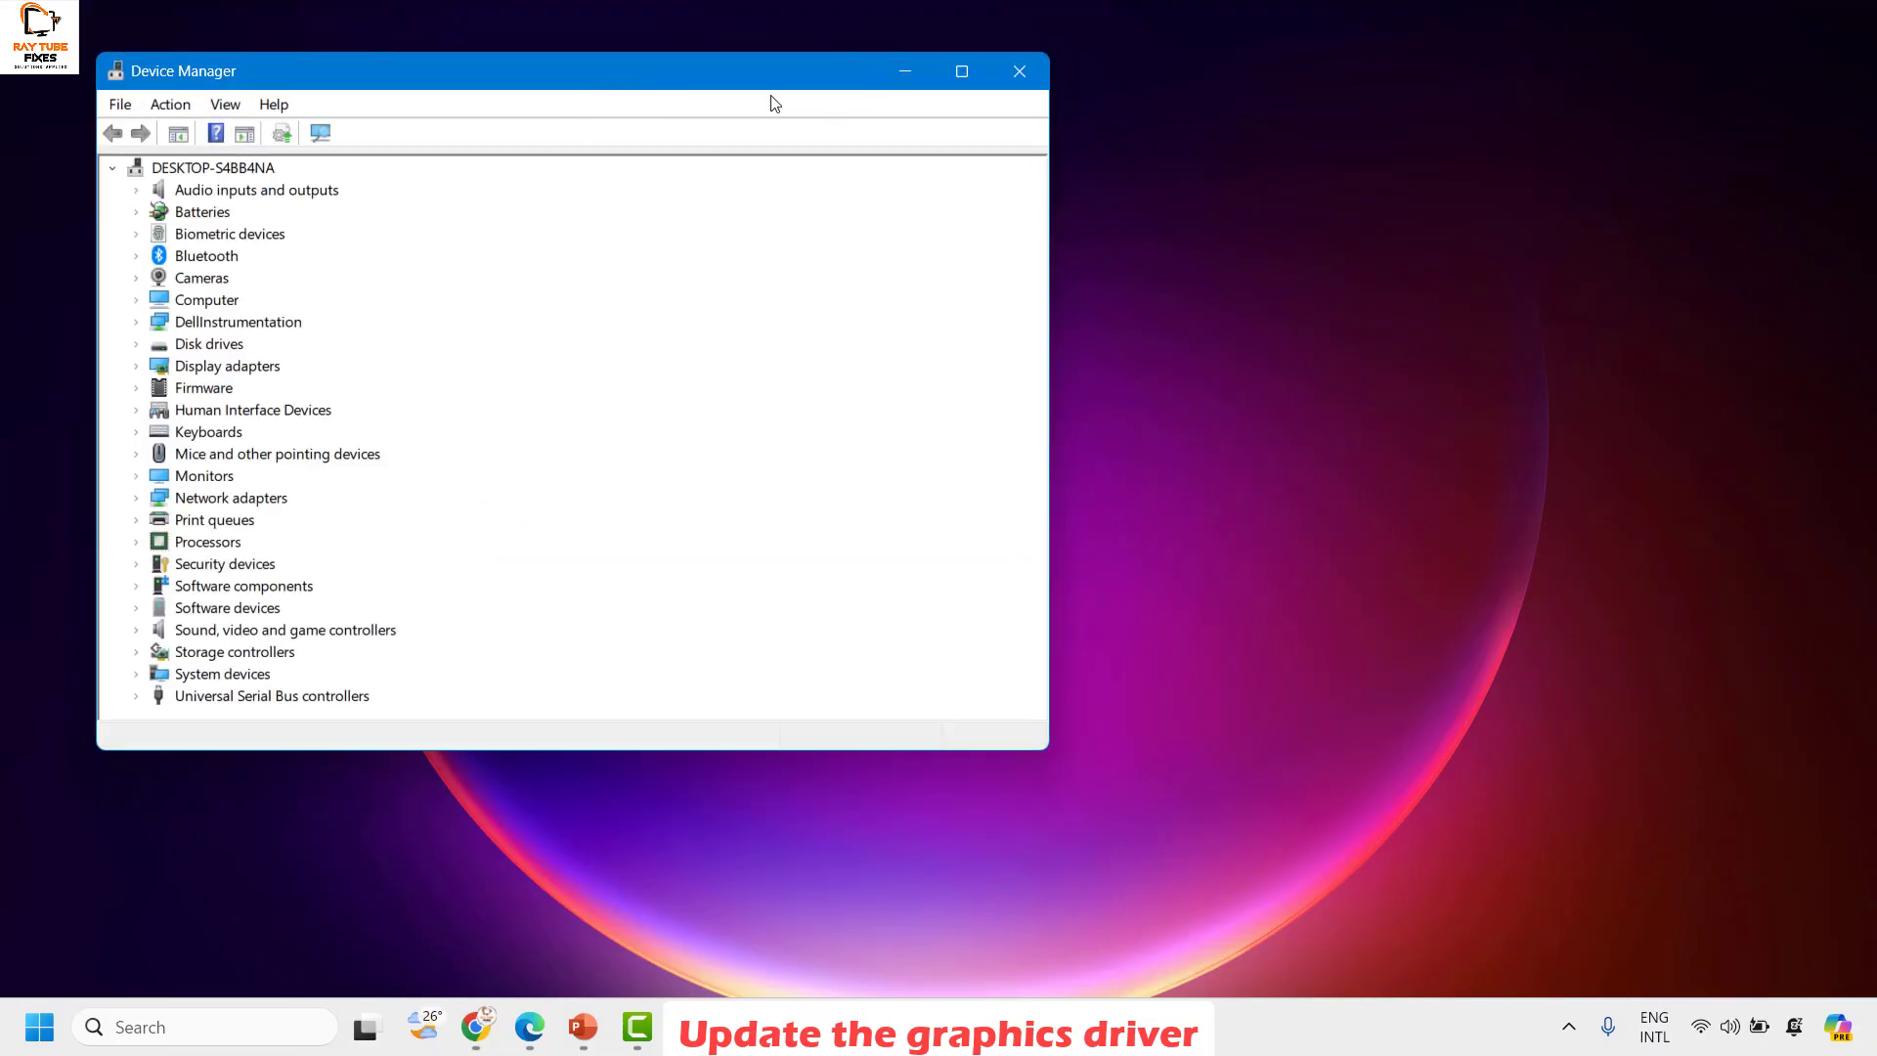
{"action": "left_click_drag", "start_coordinate": [733, 87], "coordinate": [1170, 151]}
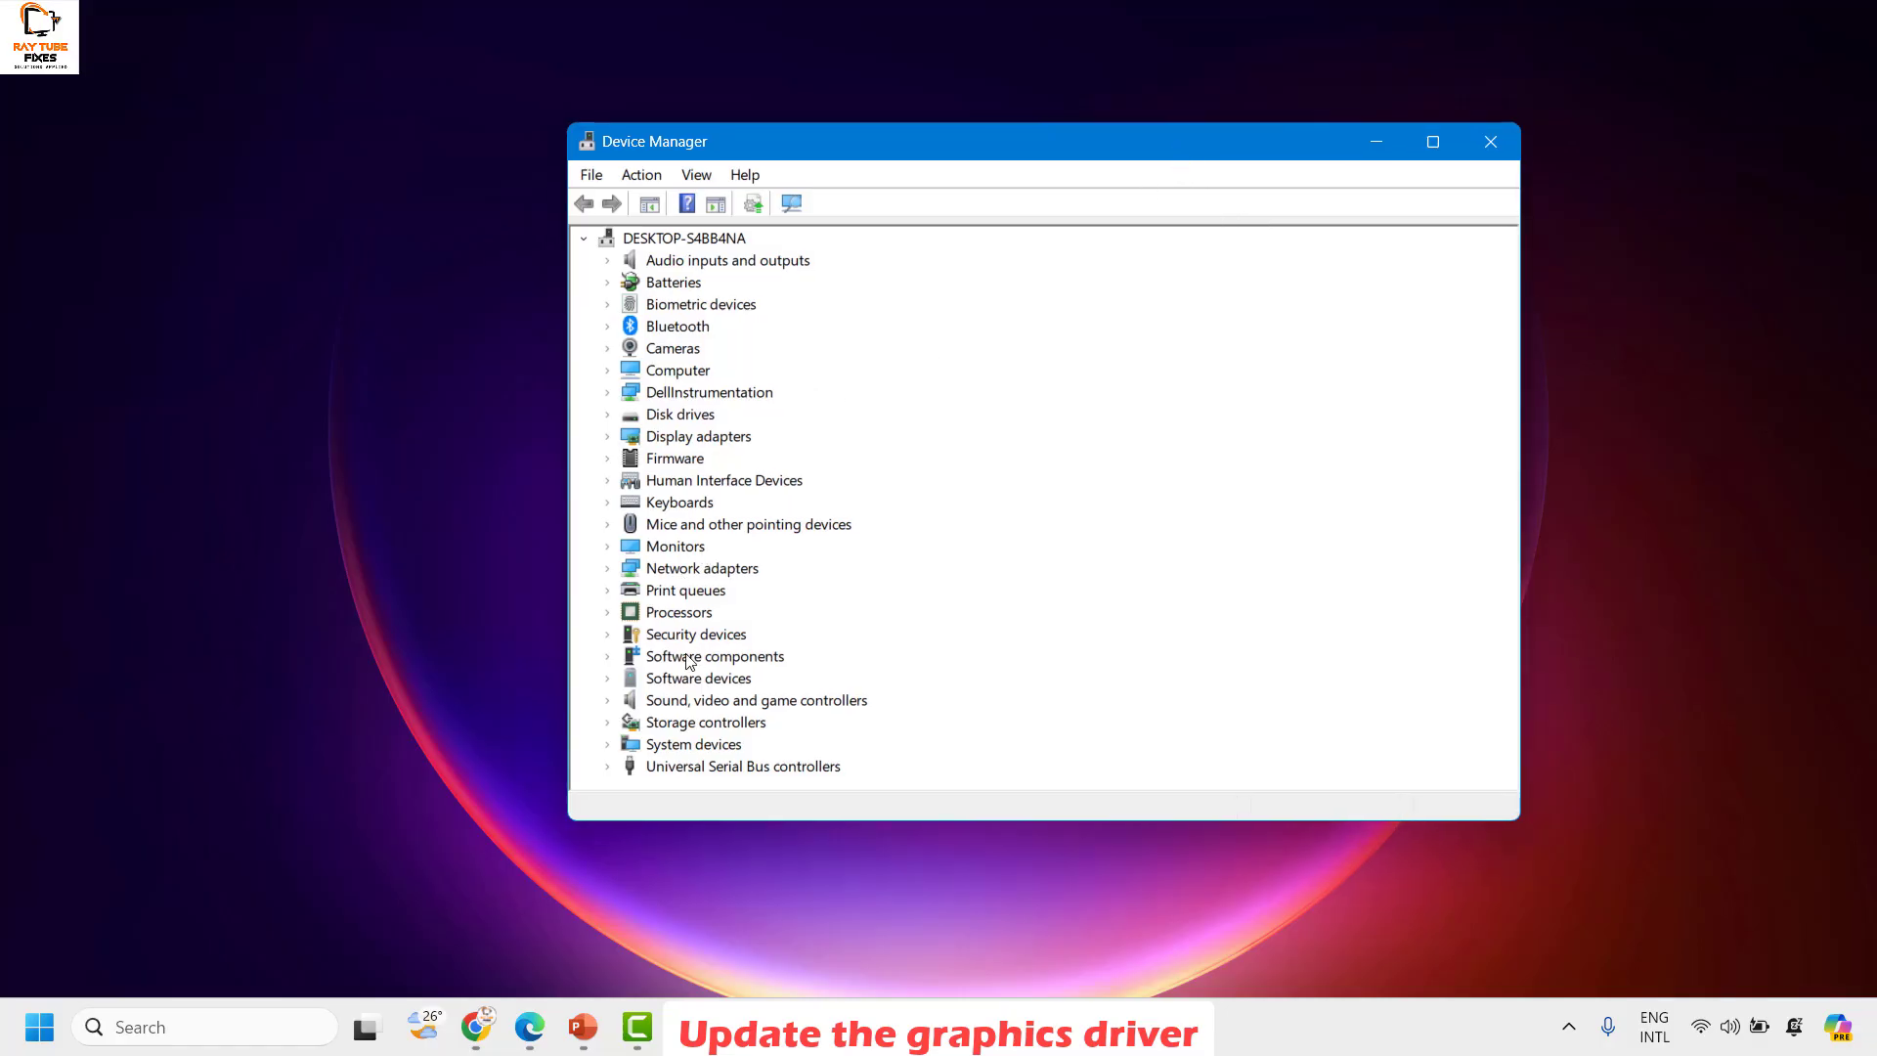
{"action": "left_click", "coordinate": [607, 437]}
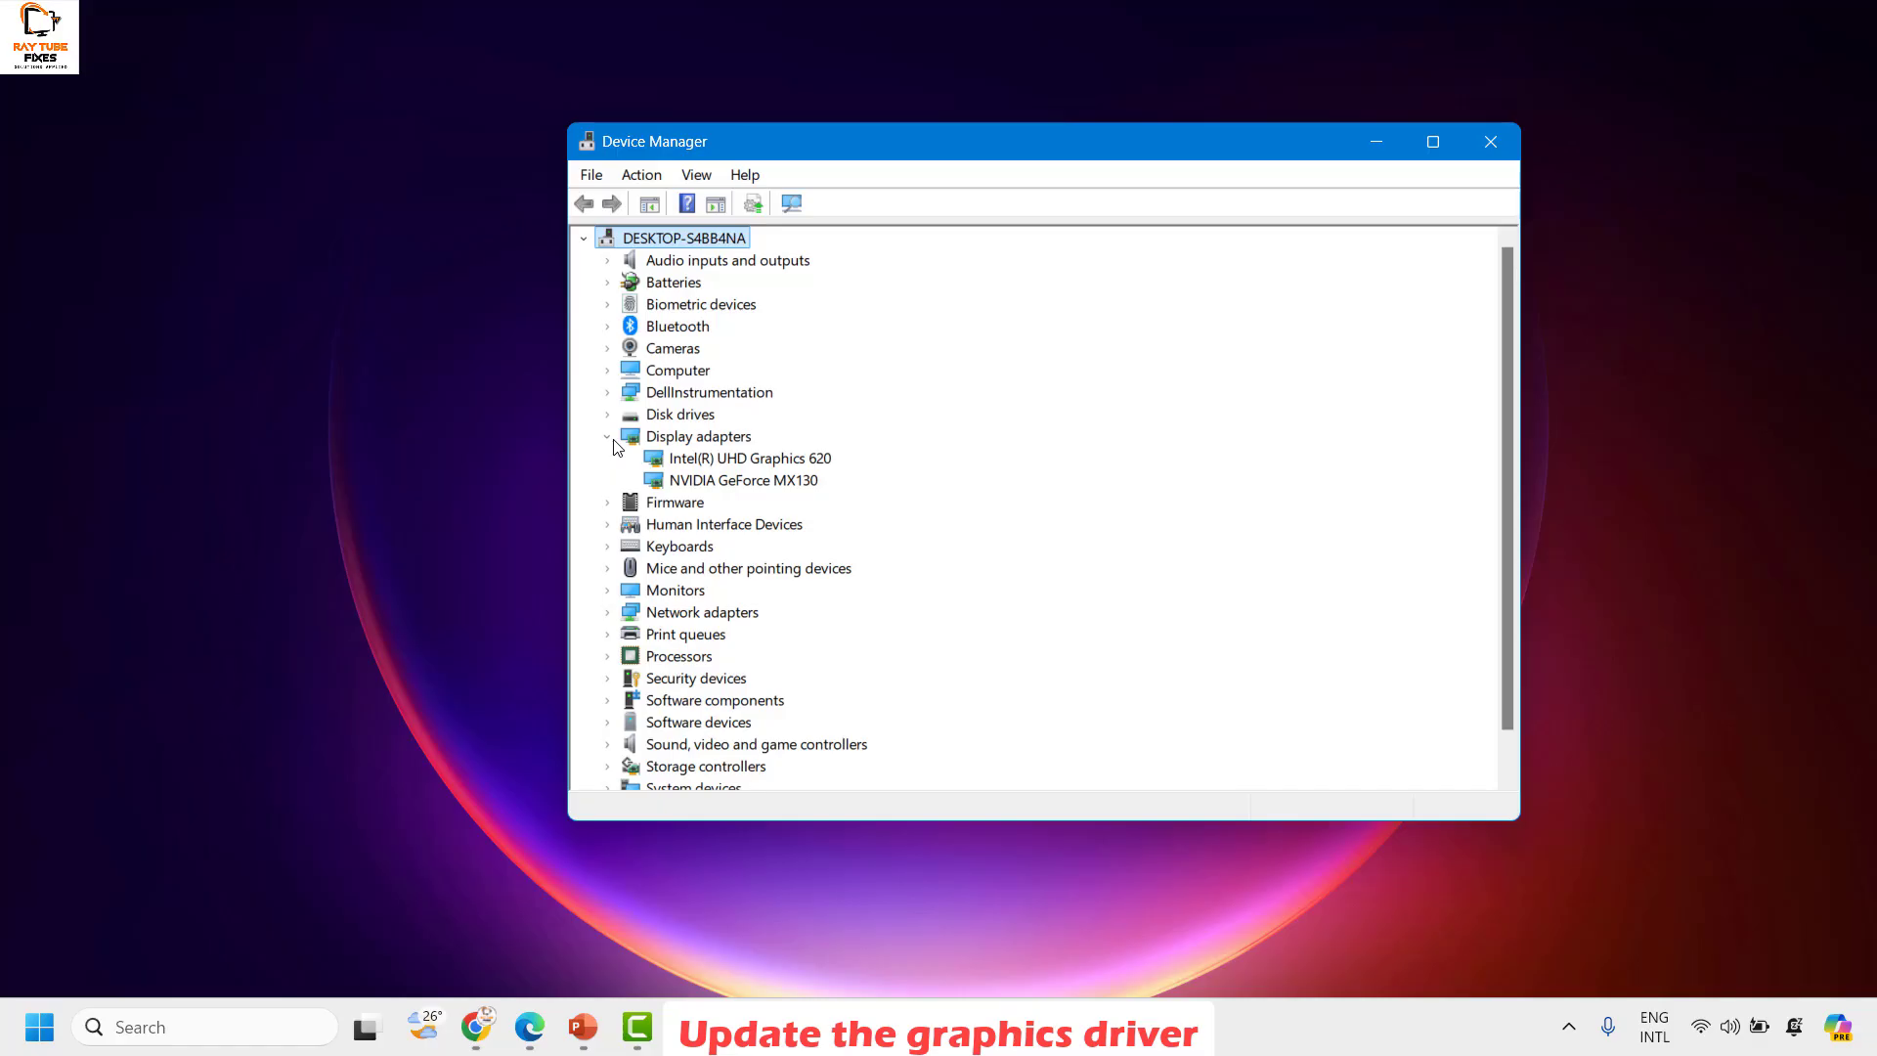
Step: Auto-search for a newer Intel UHD Graphics 620 driver, then look on Windows Update
{"action": "right_click", "coordinate": [729, 461]}
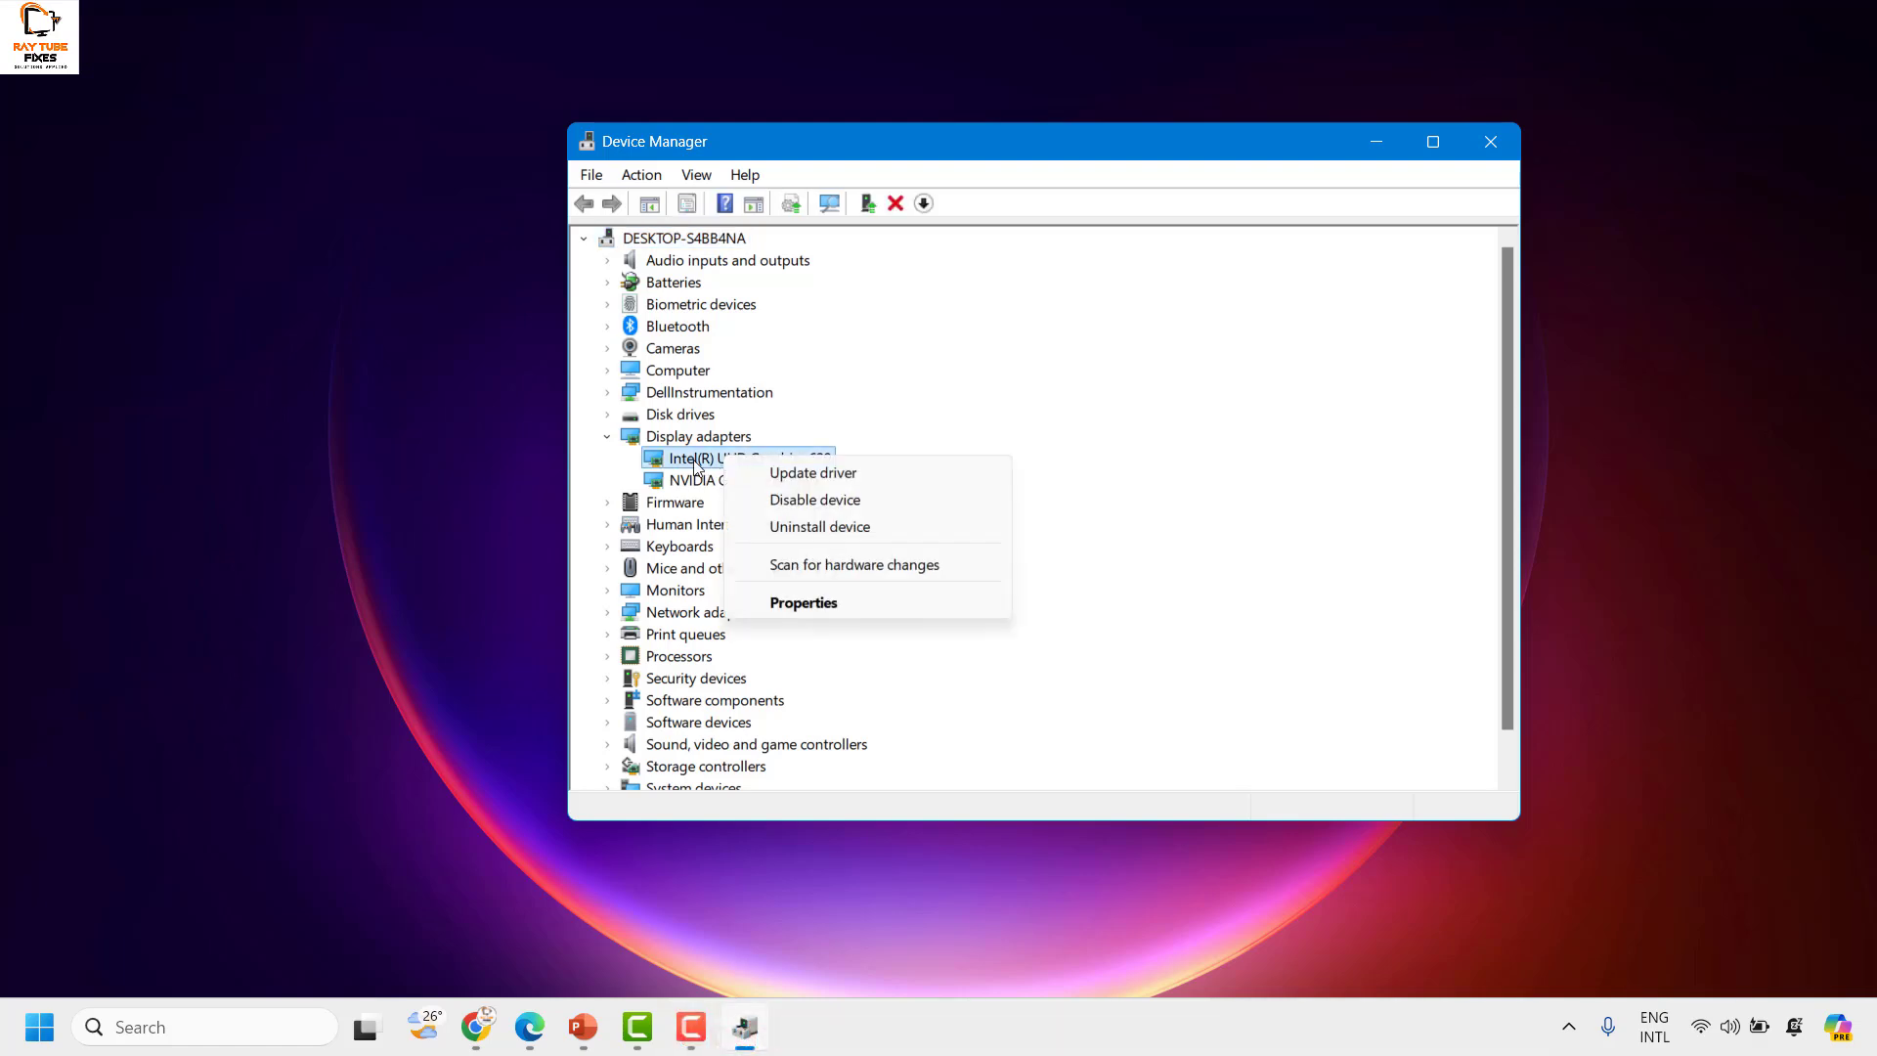
{"action": "left_click", "coordinate": [817, 476]}
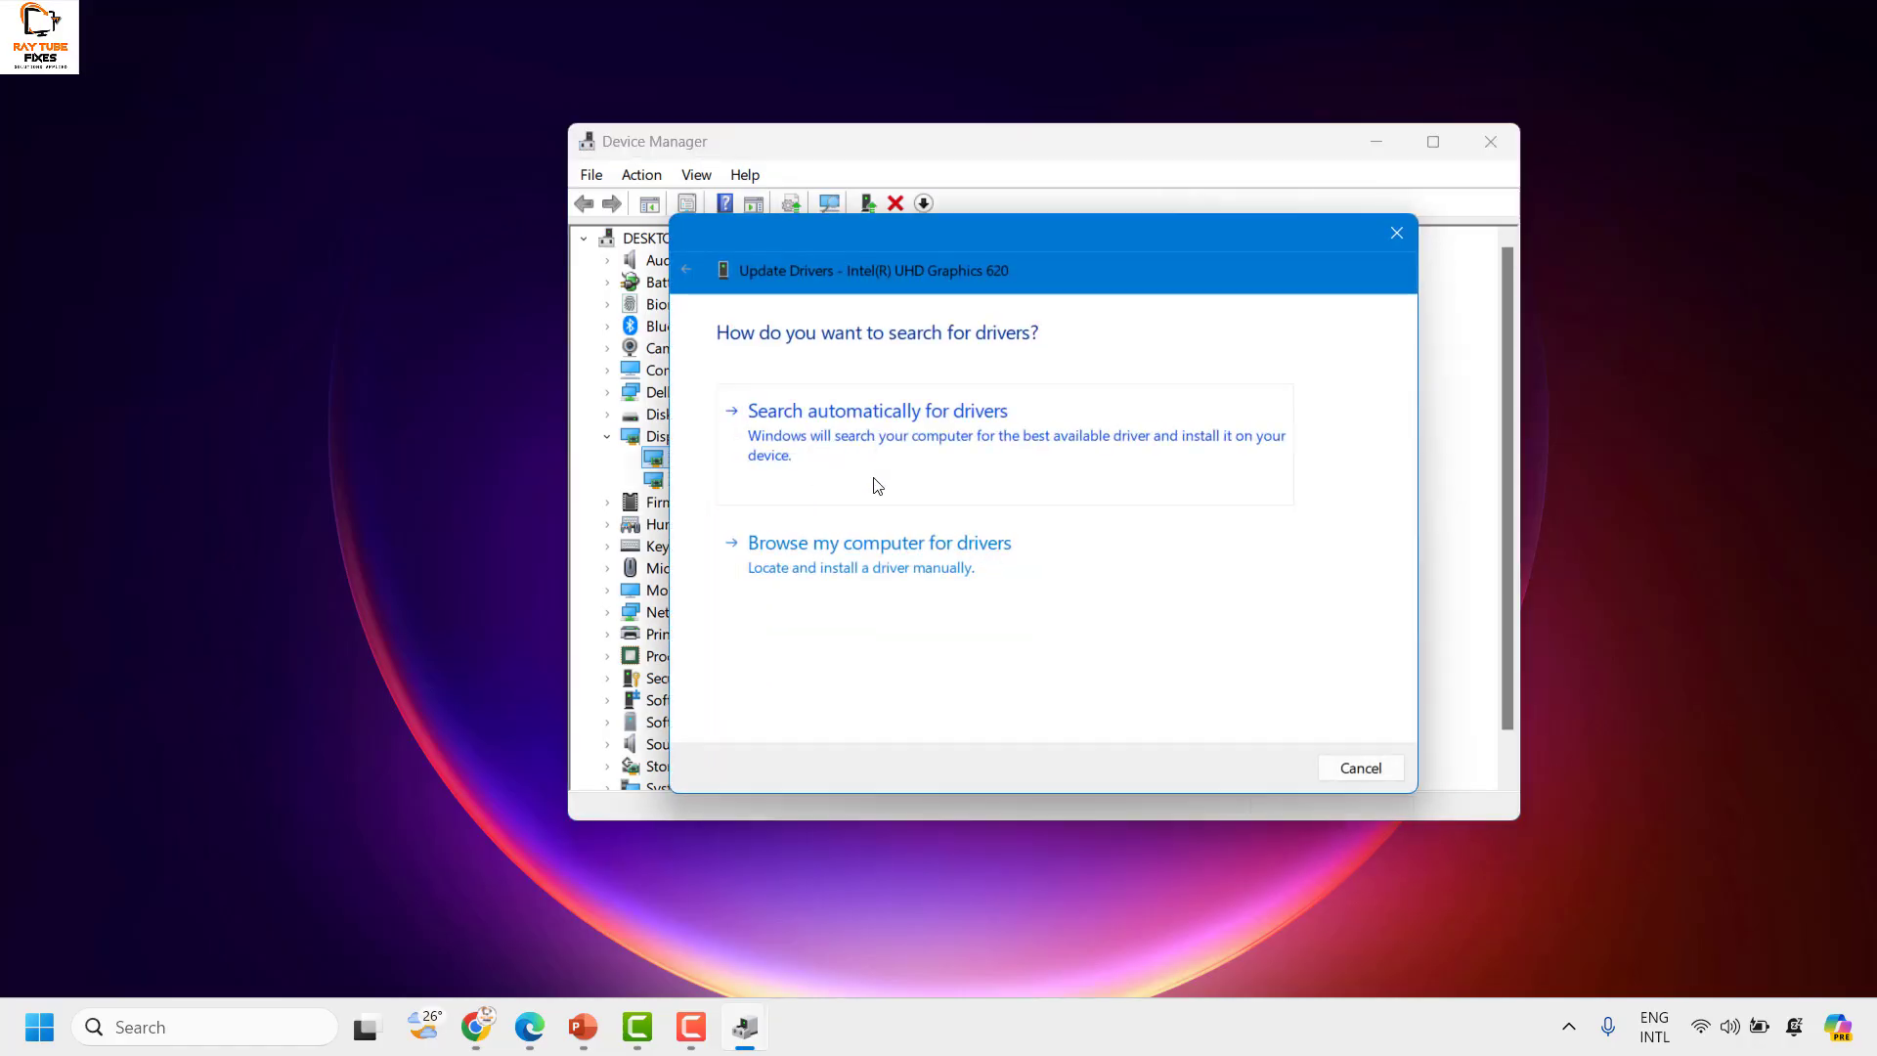
{"action": "left_click", "coordinate": [868, 433]}
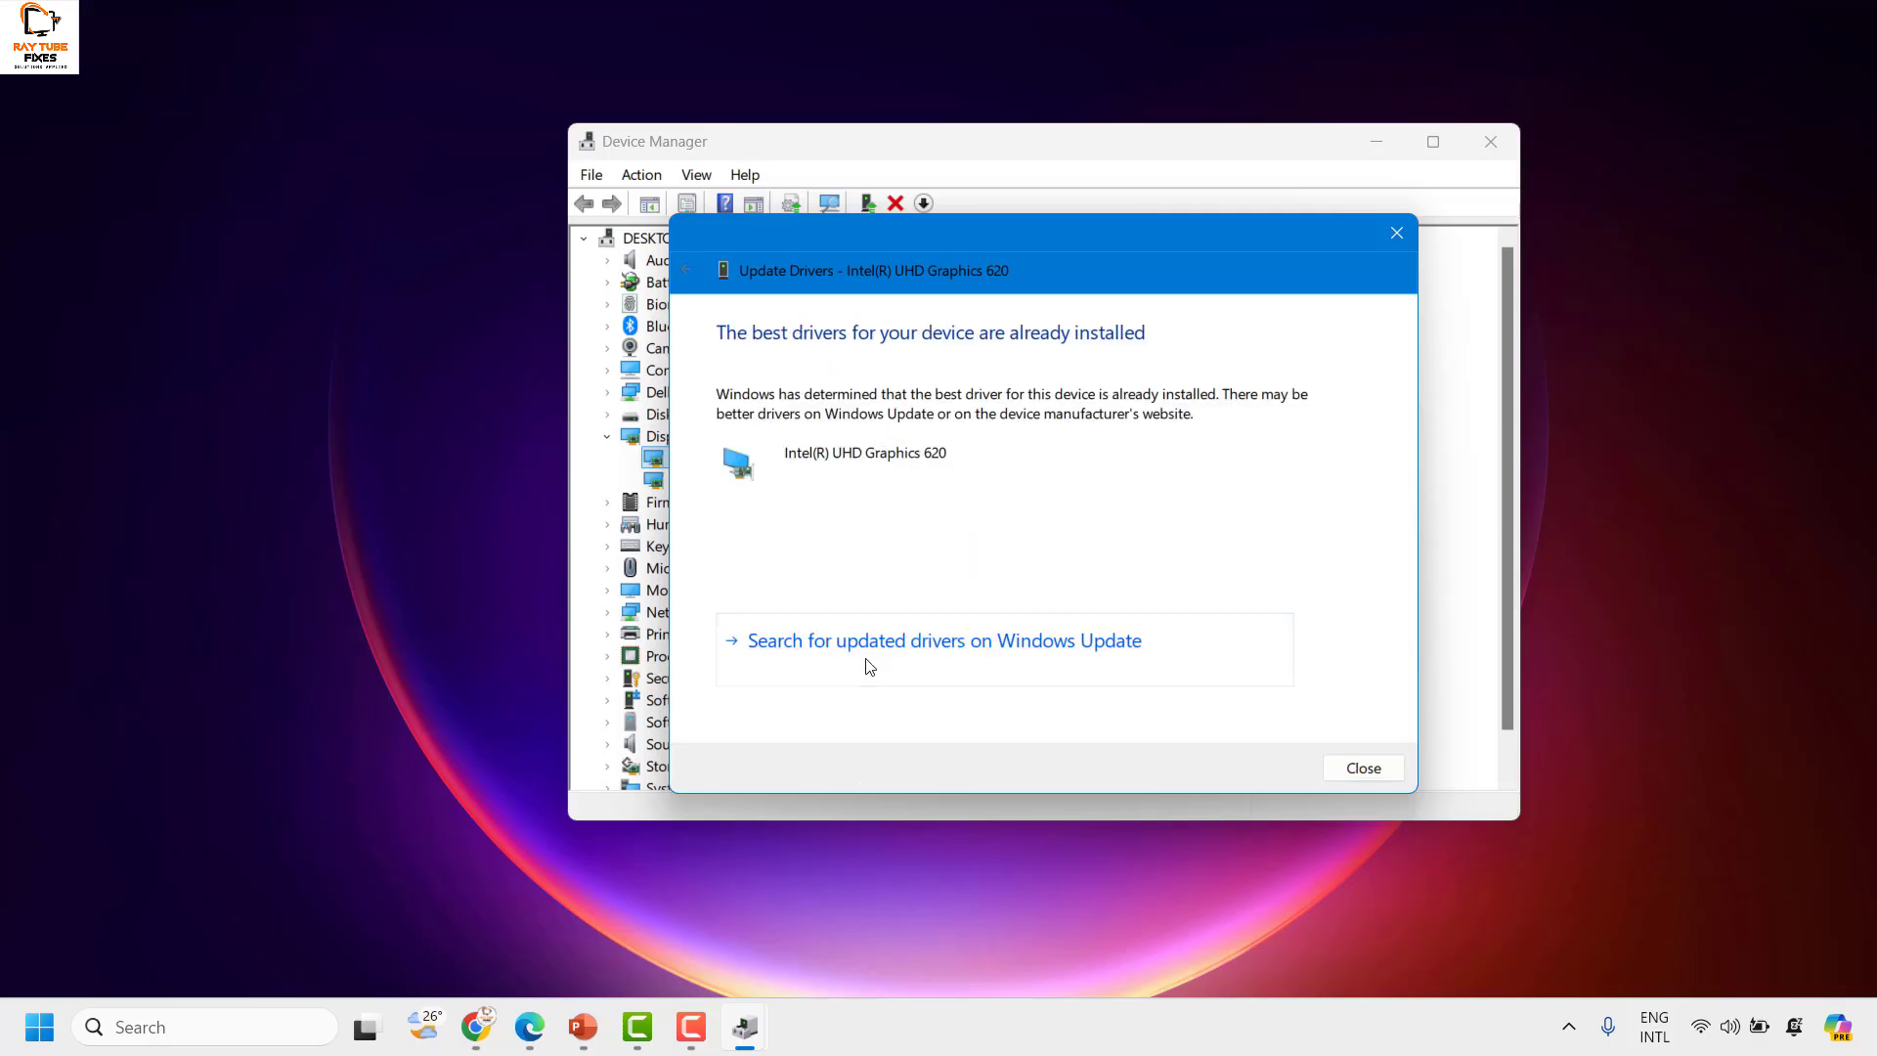
{"action": "left_click", "coordinate": [868, 667]}
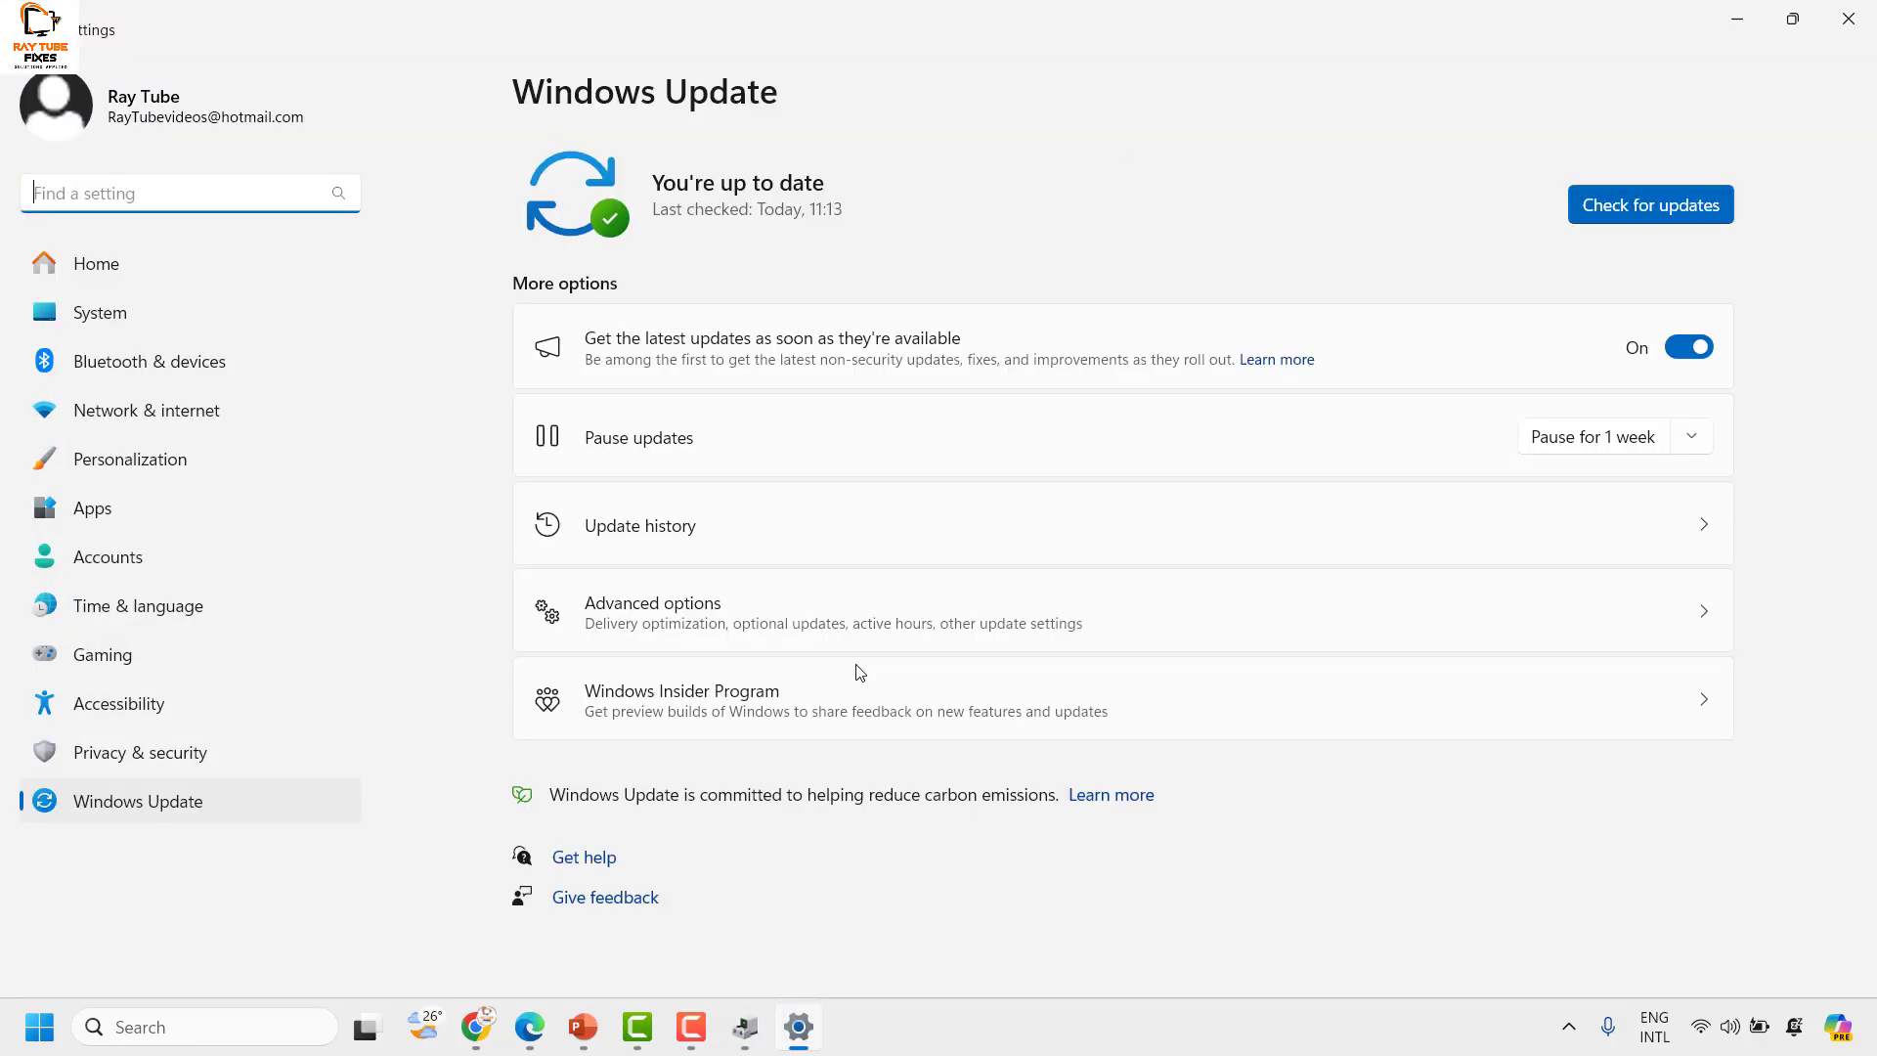
Step: Start a Windows Update check for updates and close Settings
{"action": "left_click", "coordinate": [1628, 205]}
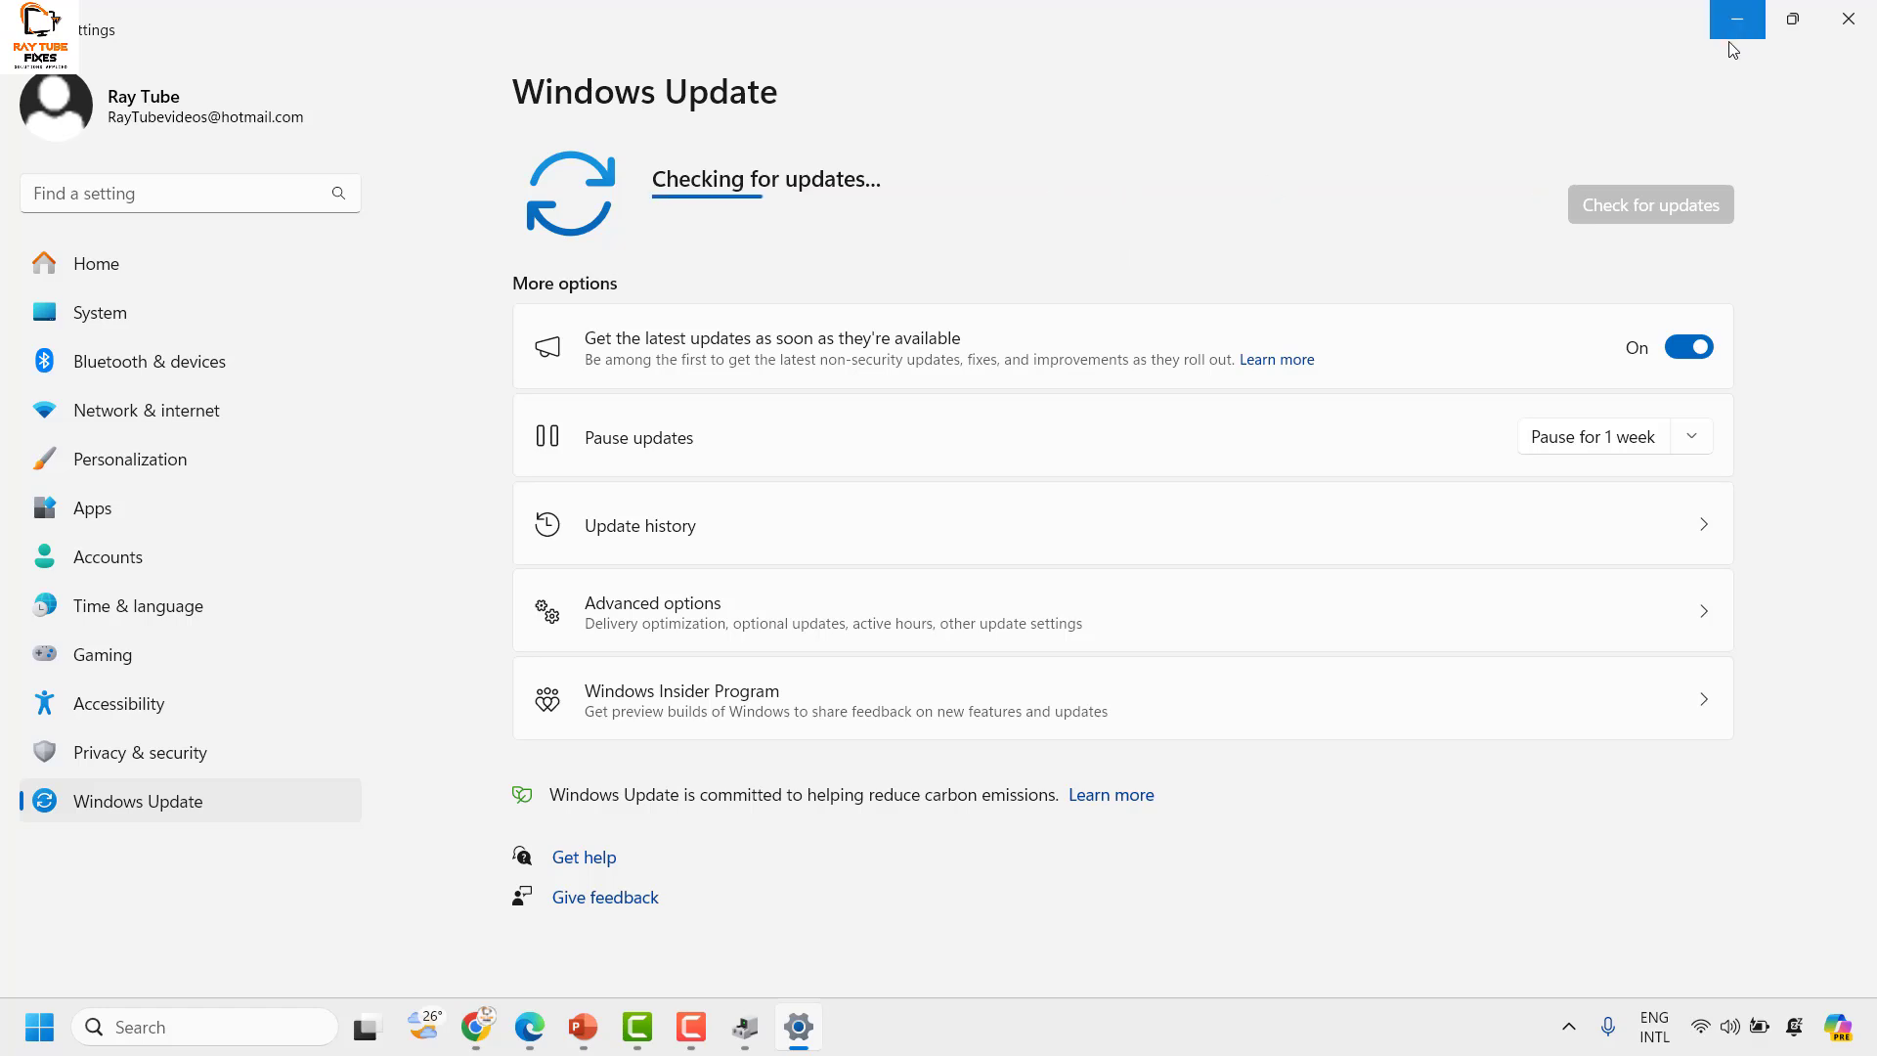
{"action": "left_click", "coordinate": [1848, 18]}
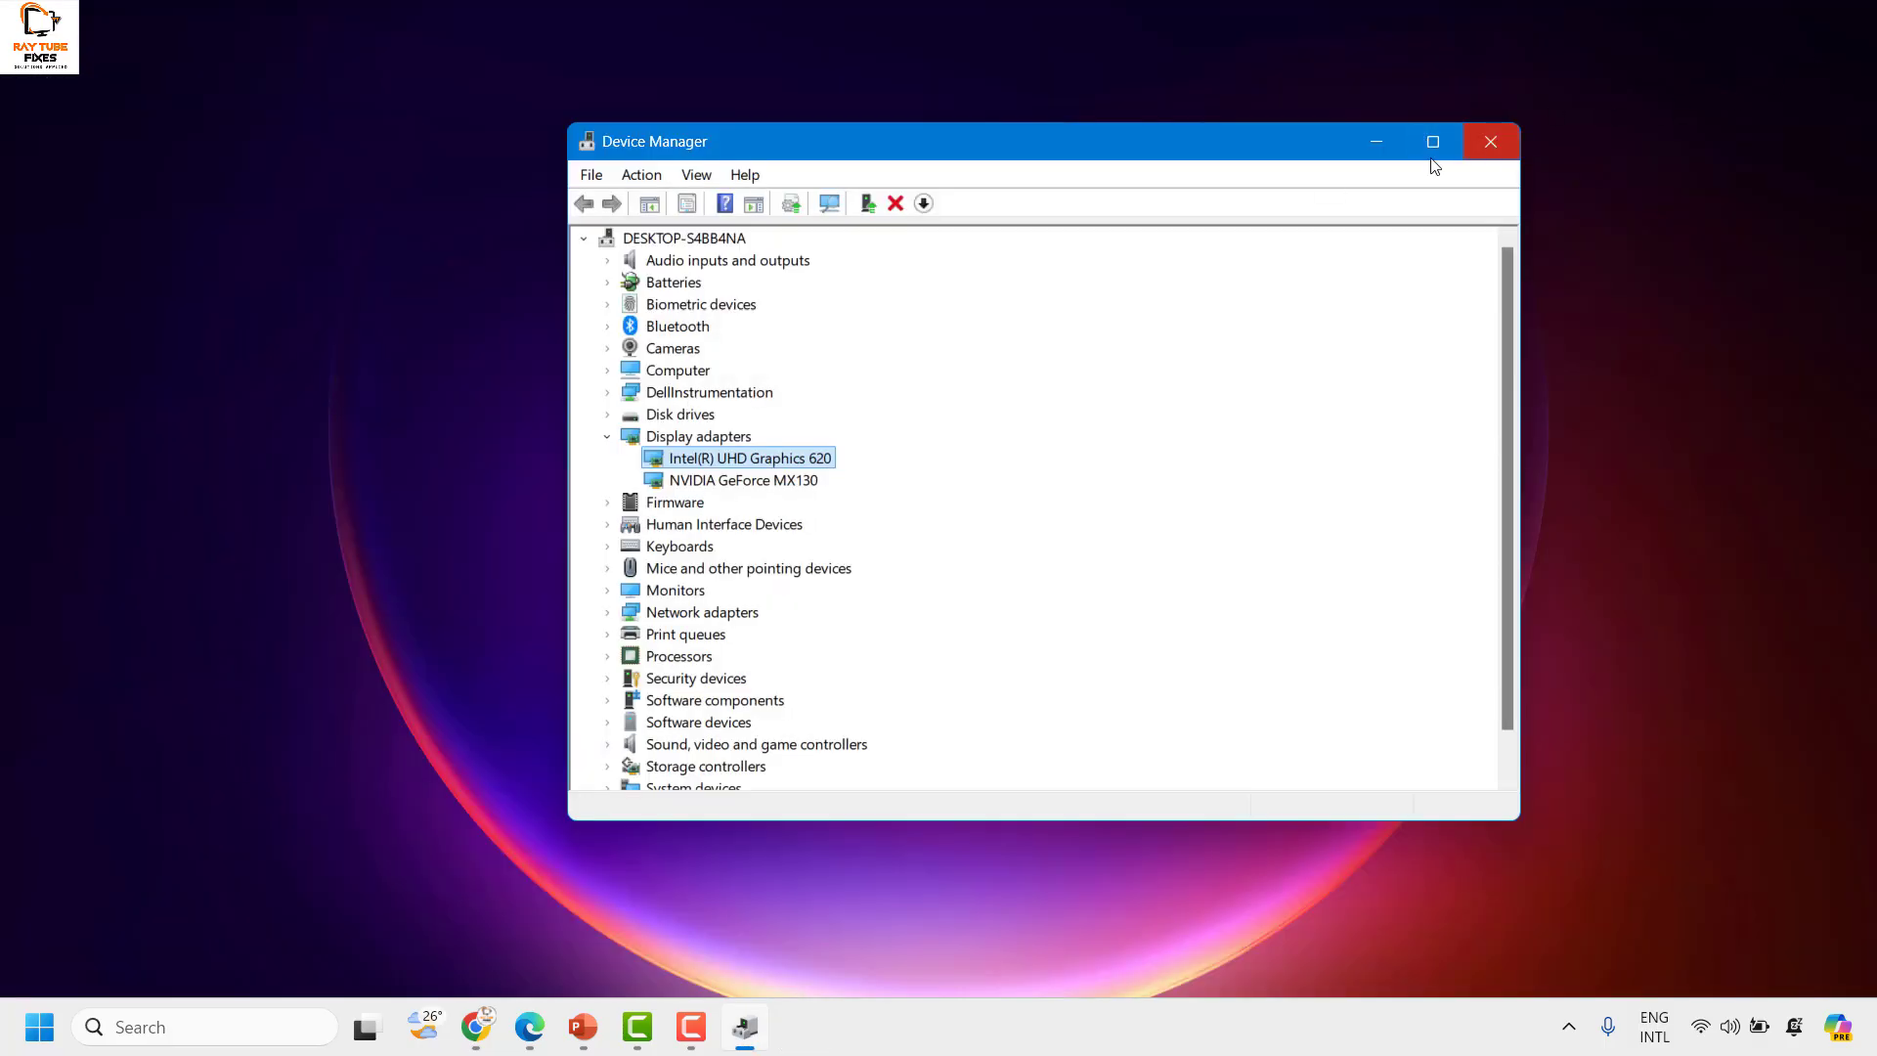
Step: Reopen Device Manager enlarged, expand Display adapters, and call up Intel UHD Graphics 620's actions
{"action": "left_click", "coordinate": [1491, 144]}
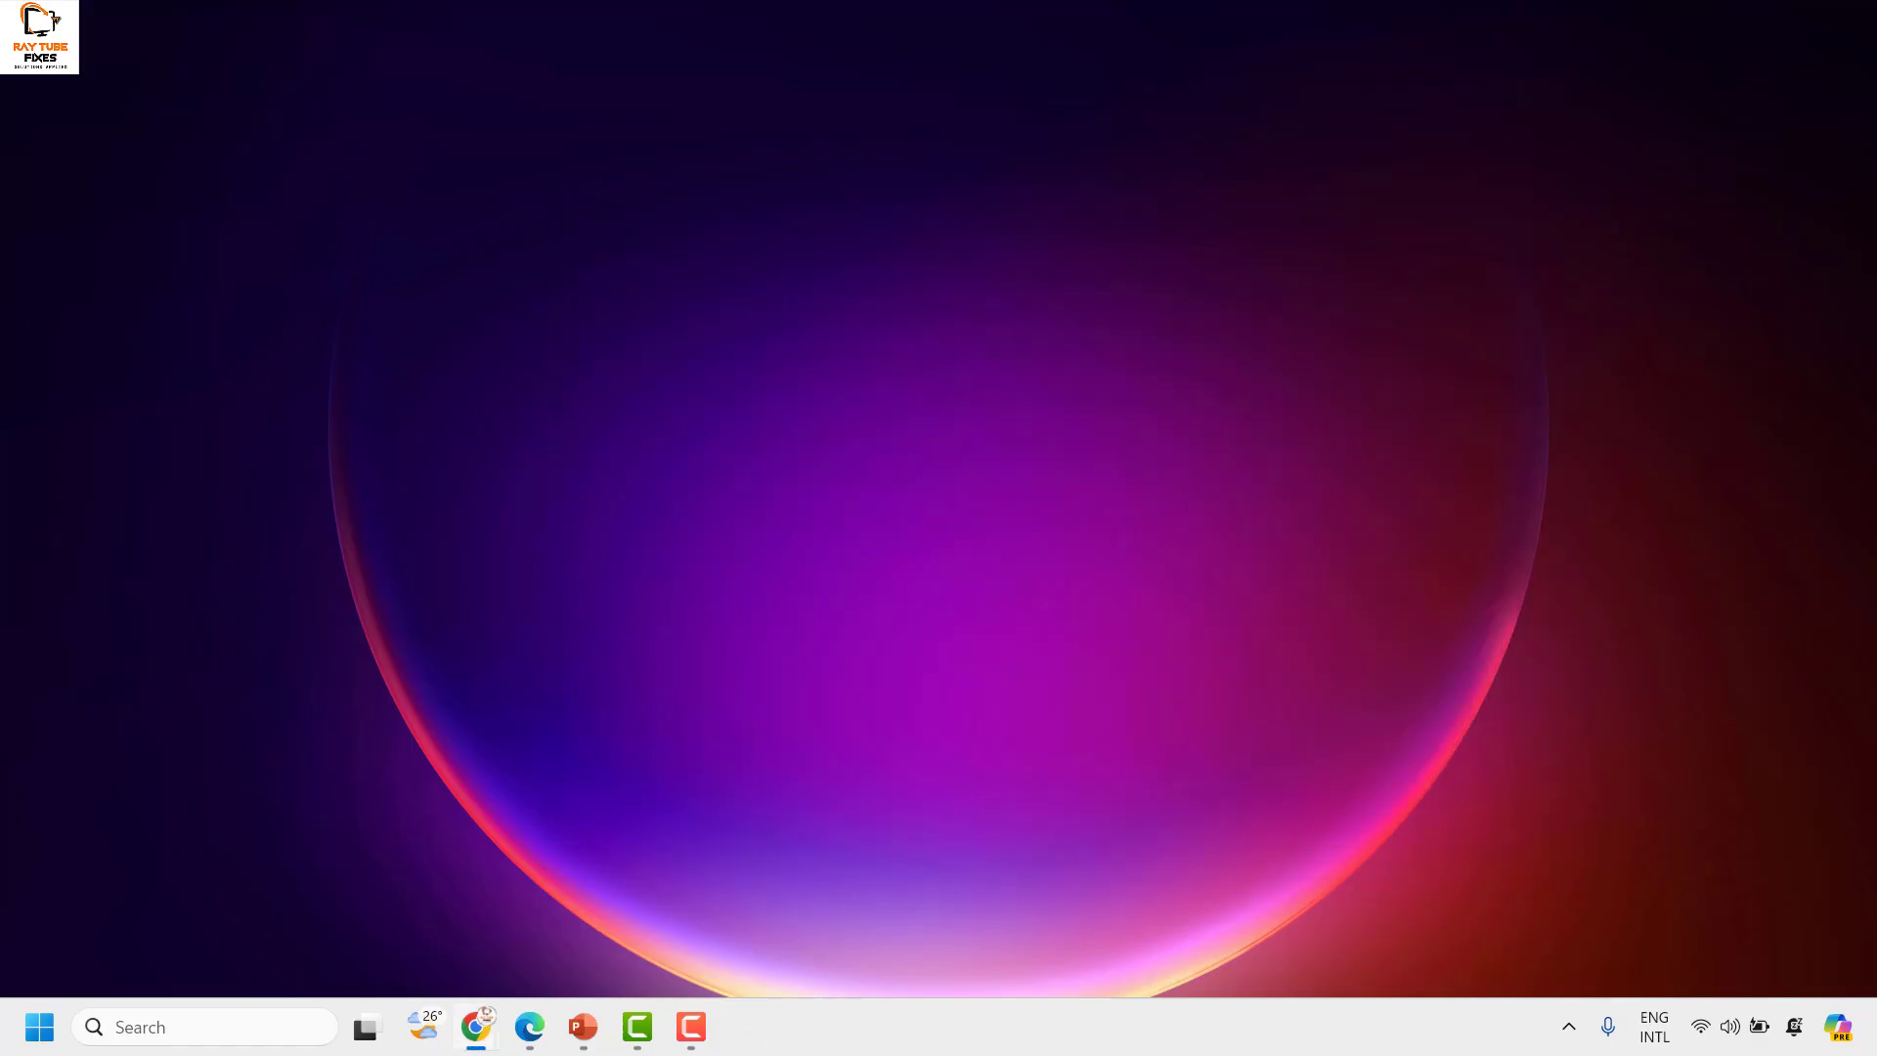
{"action": "right_click", "coordinate": [34, 1036]}
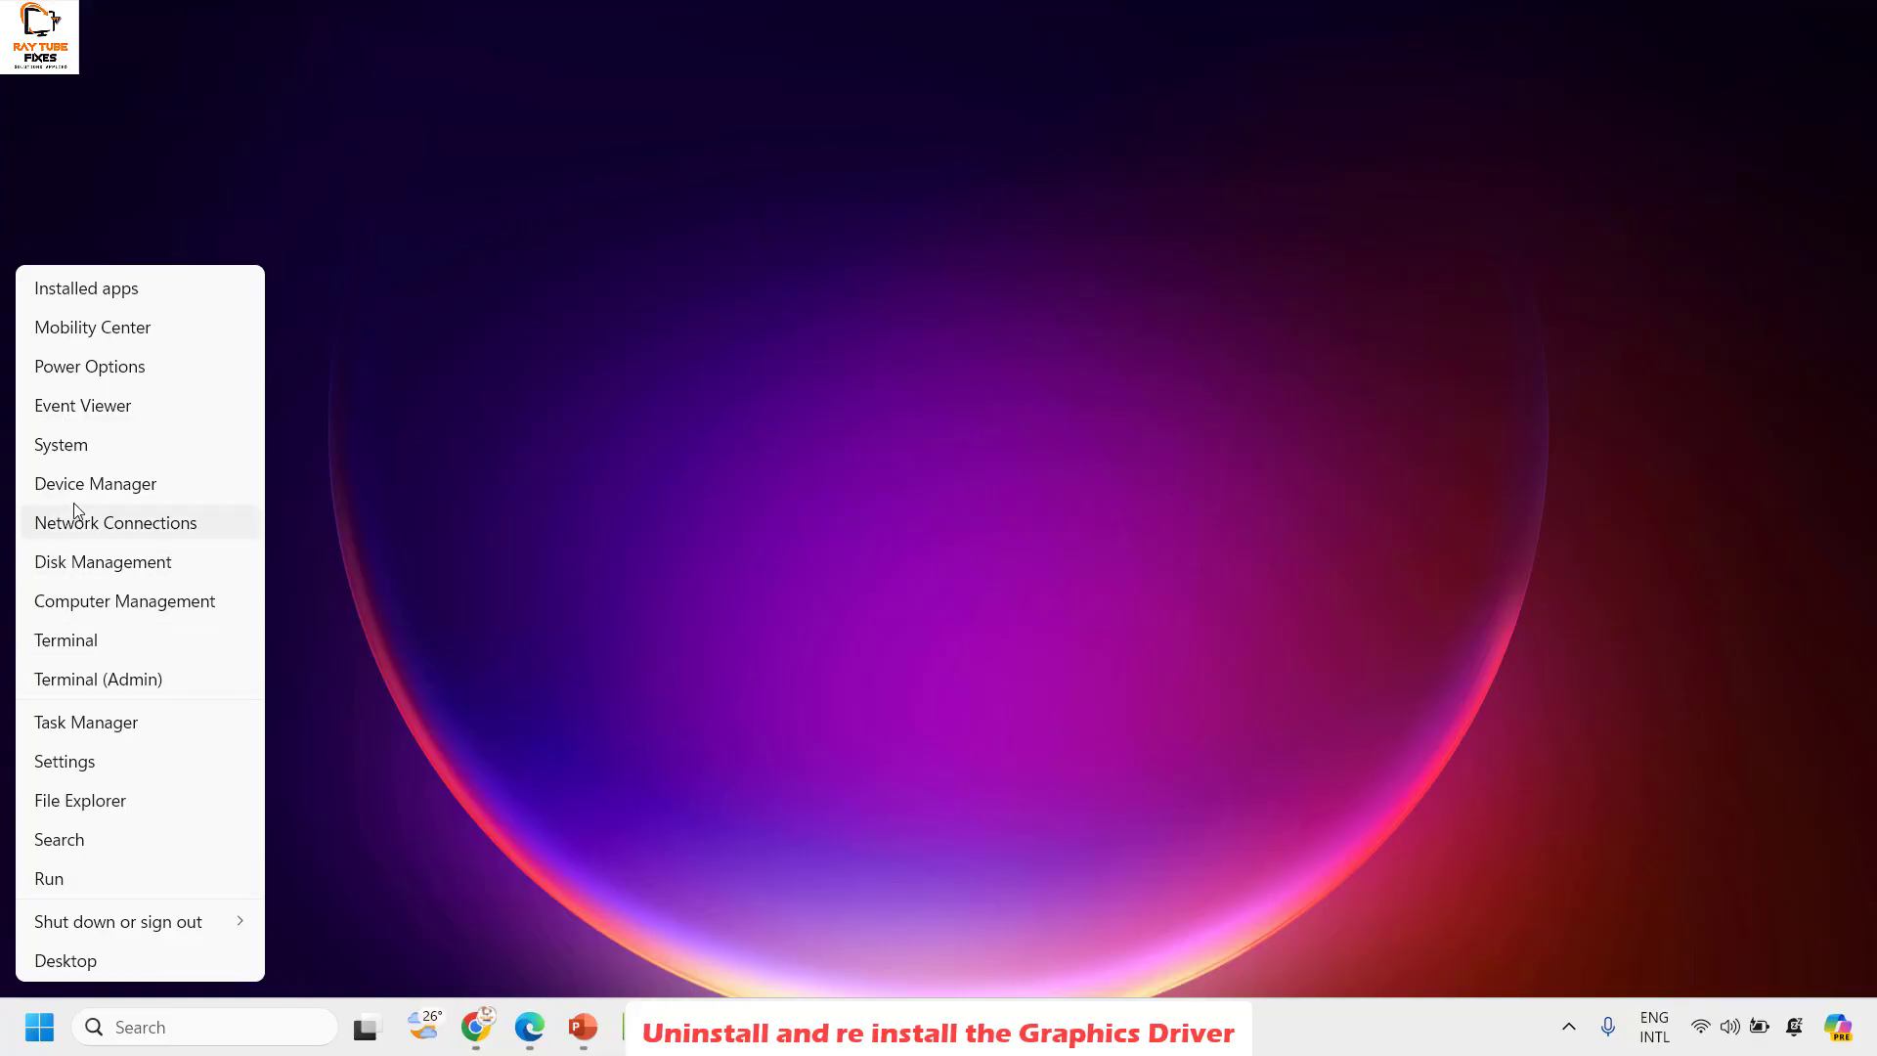
{"action": "left_click", "coordinate": [91, 483]}
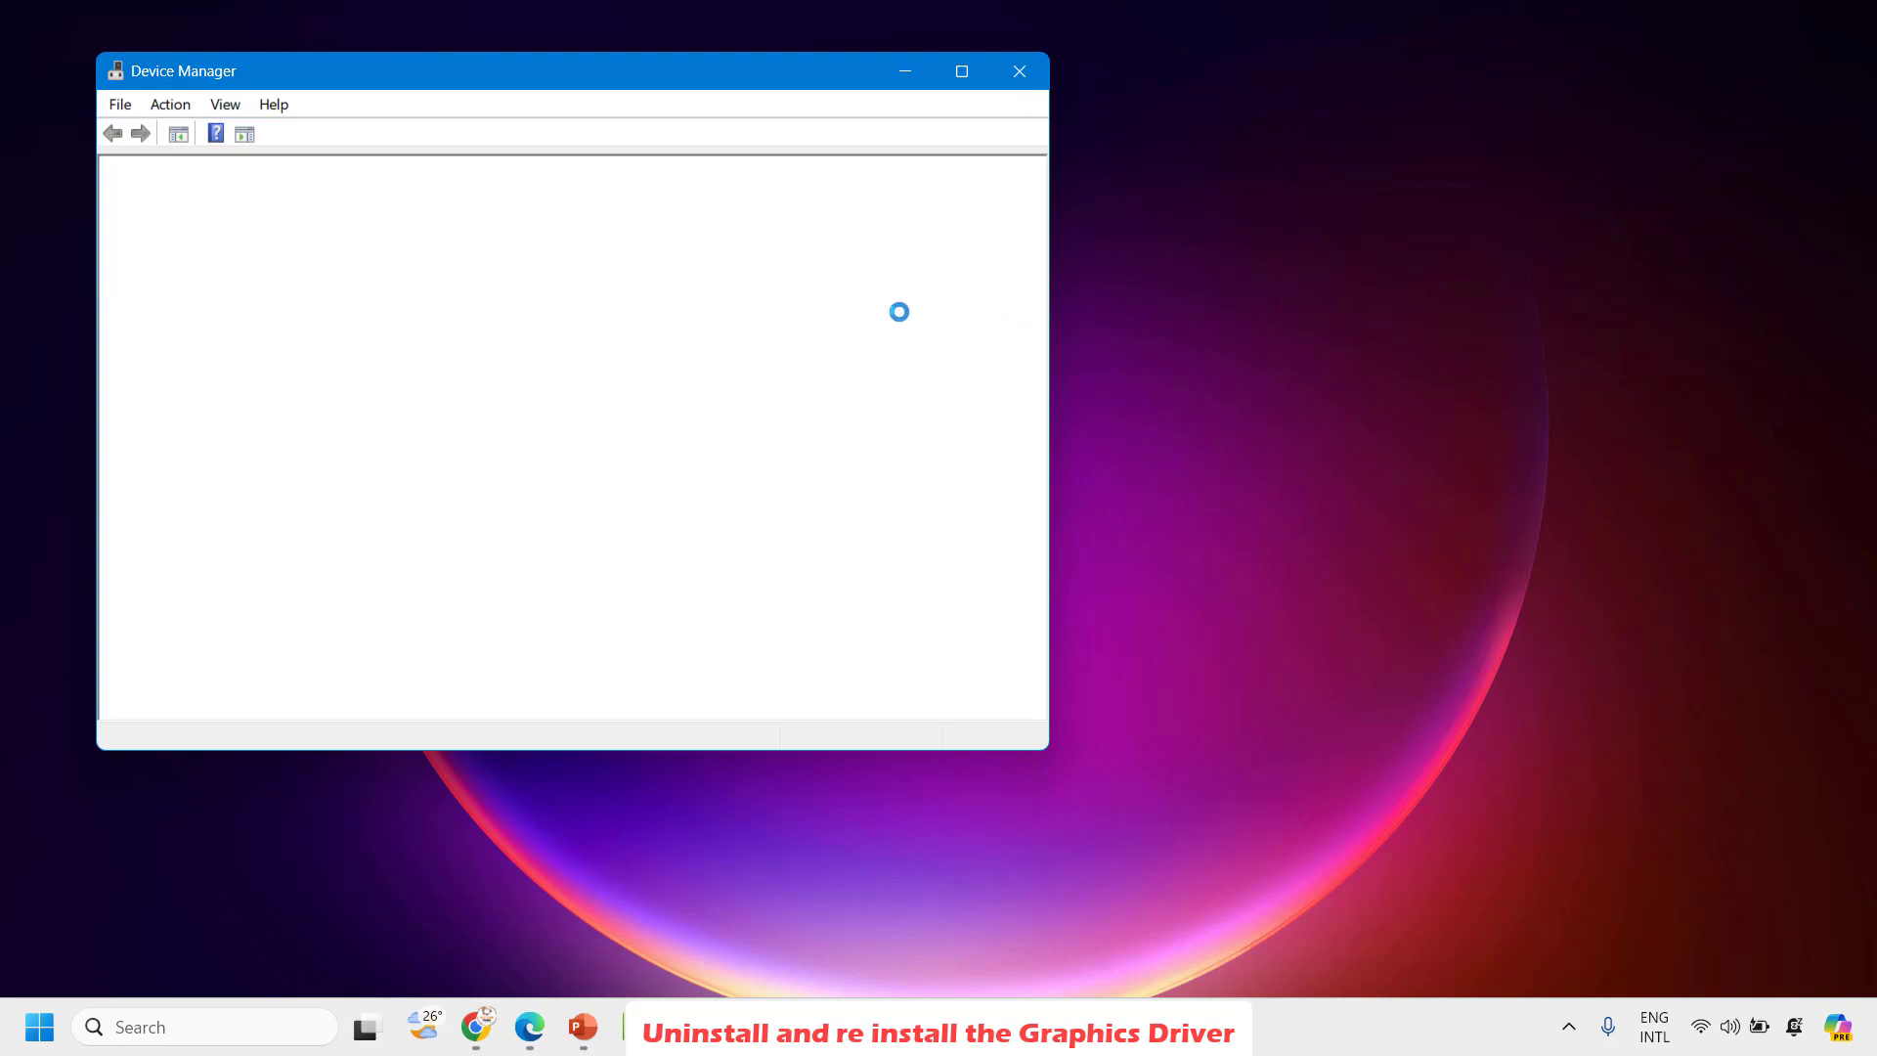
{"action": "left_click_drag", "start_coordinate": [710, 258], "coordinate": [1207, 192]}
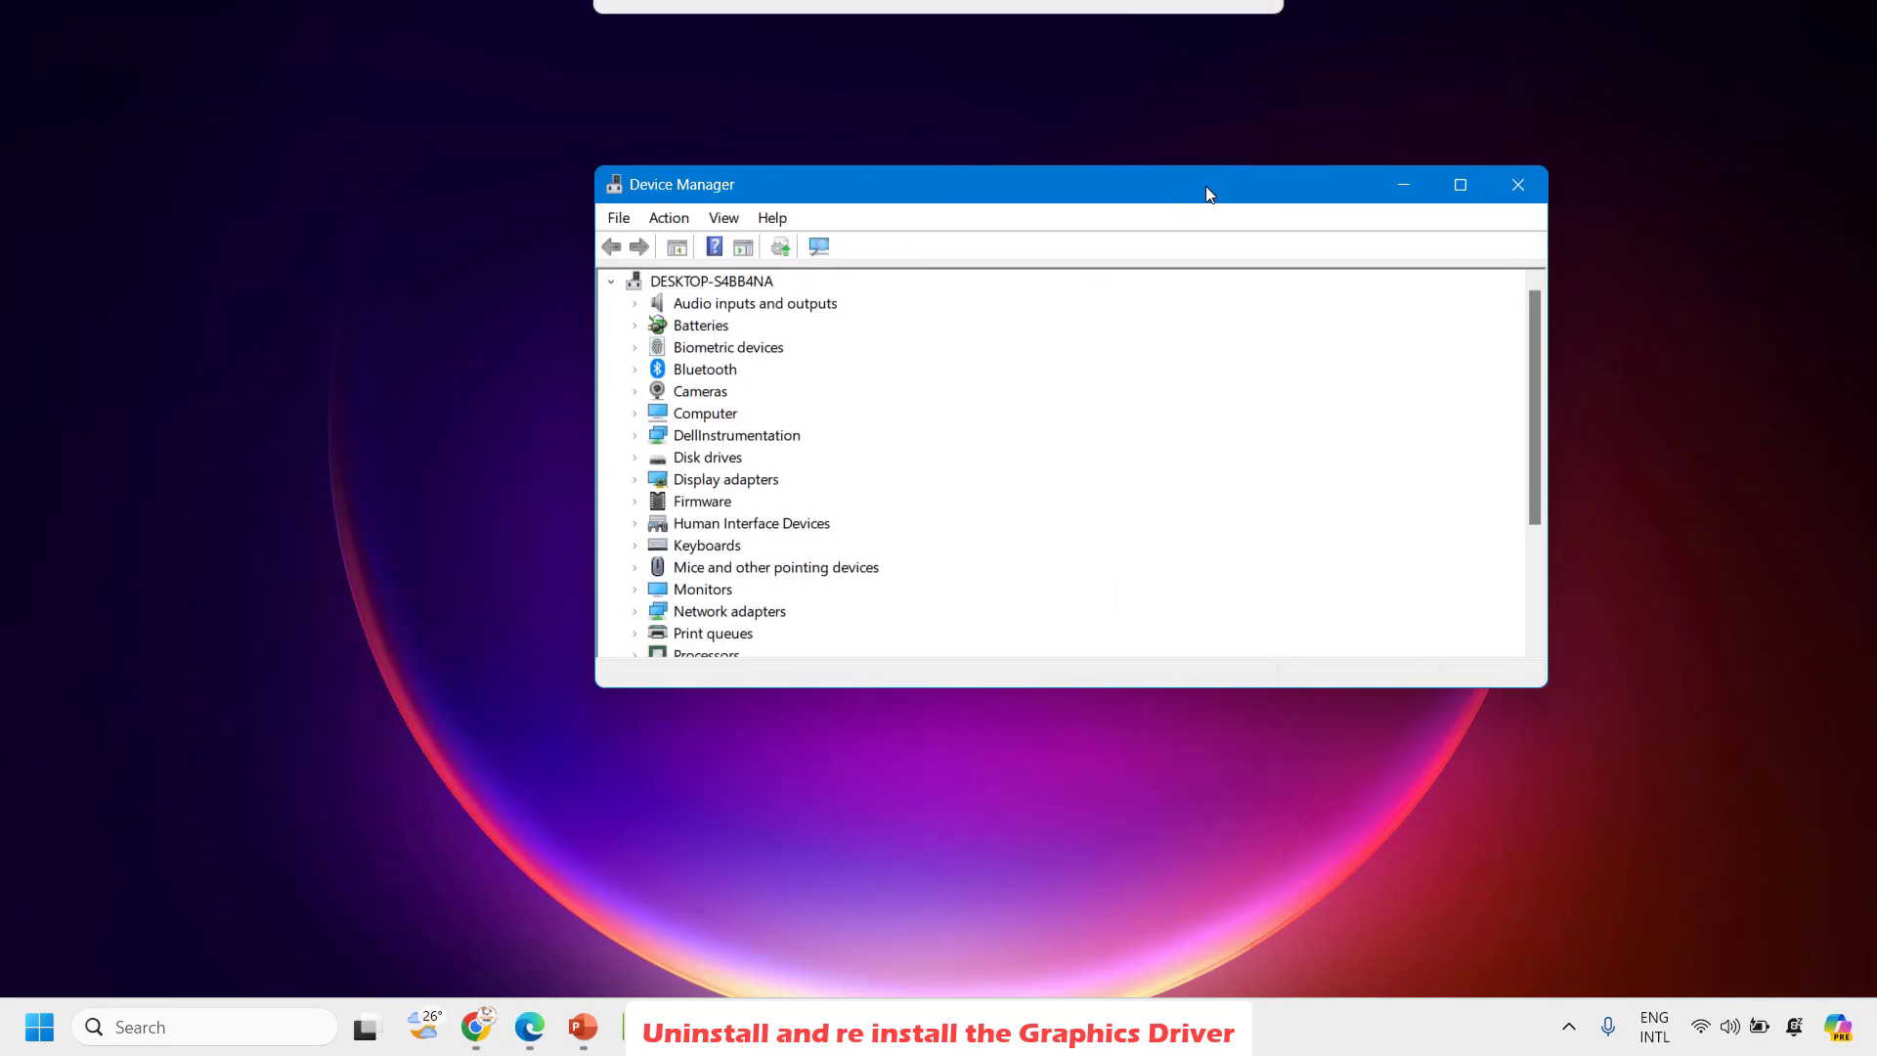
{"action": "left_click_drag", "start_coordinate": [1212, 684], "coordinate": [1219, 863]}
{"action": "double_click", "coordinate": [645, 480]}
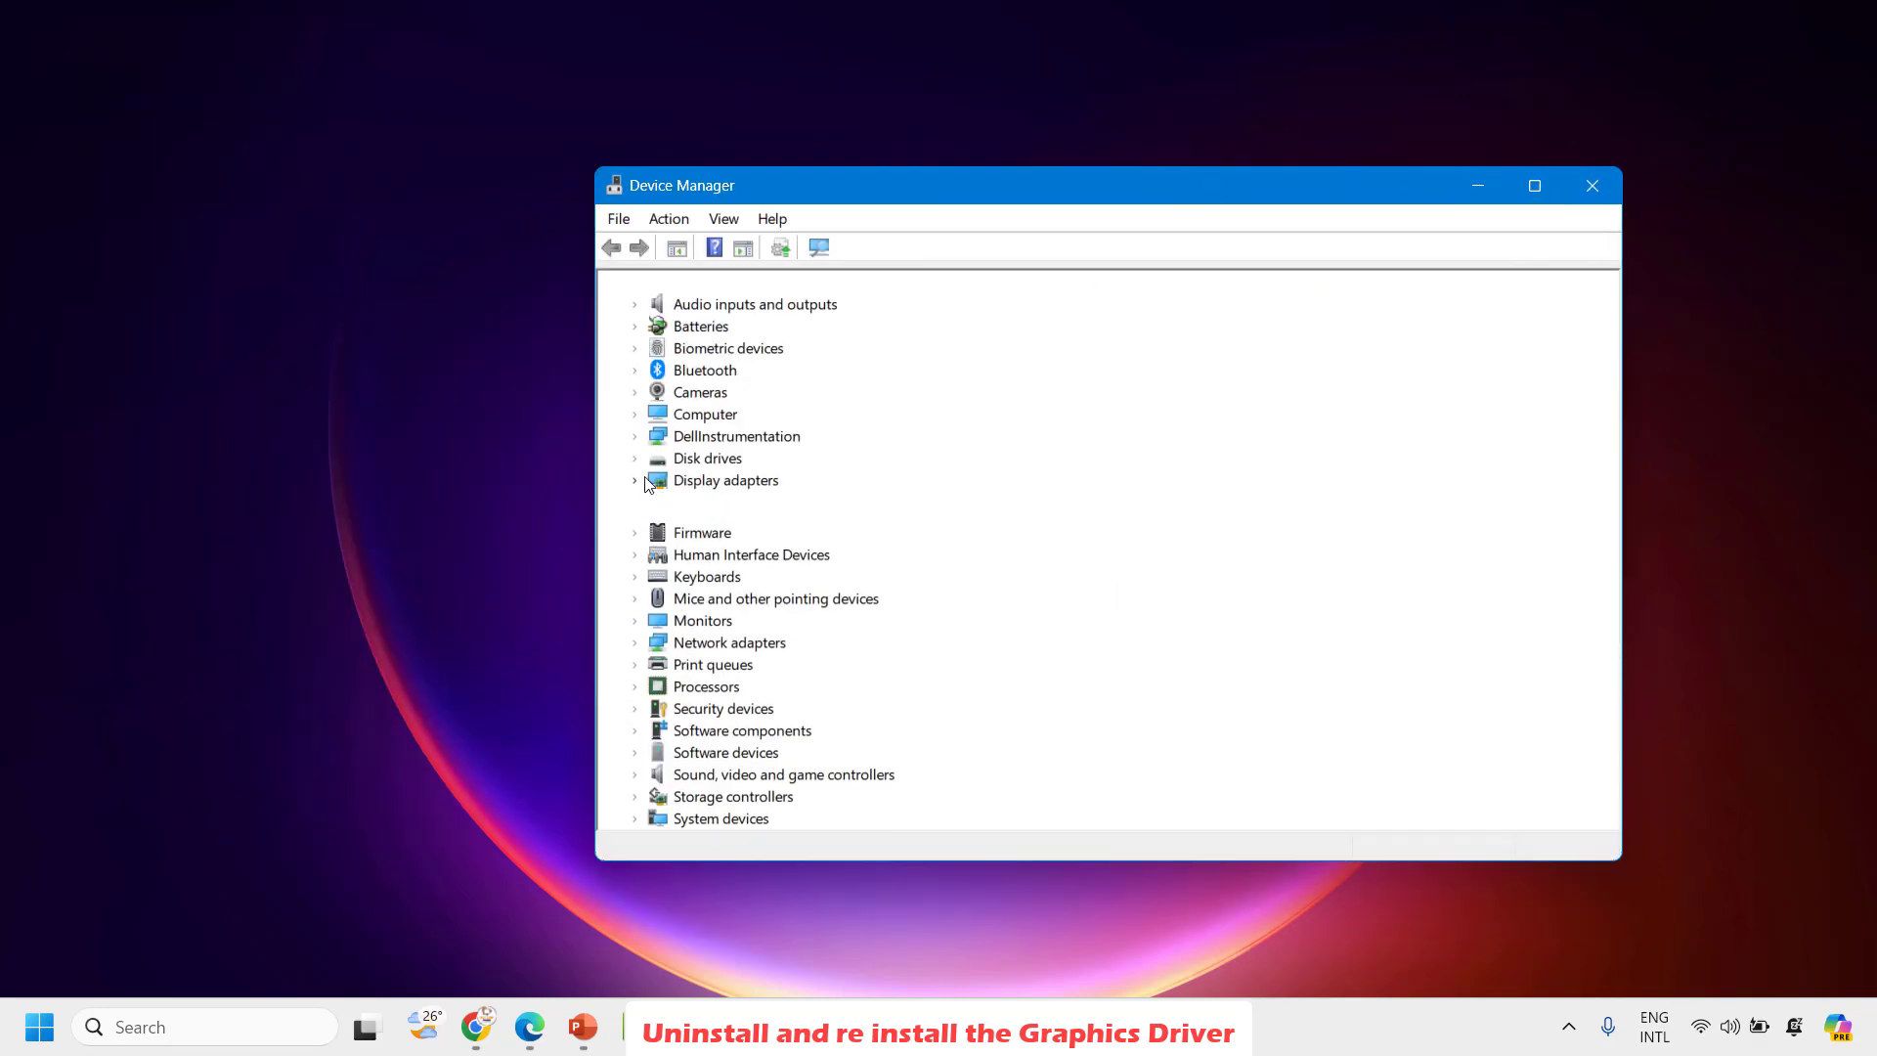
{"action": "right_click", "coordinate": [723, 502]}
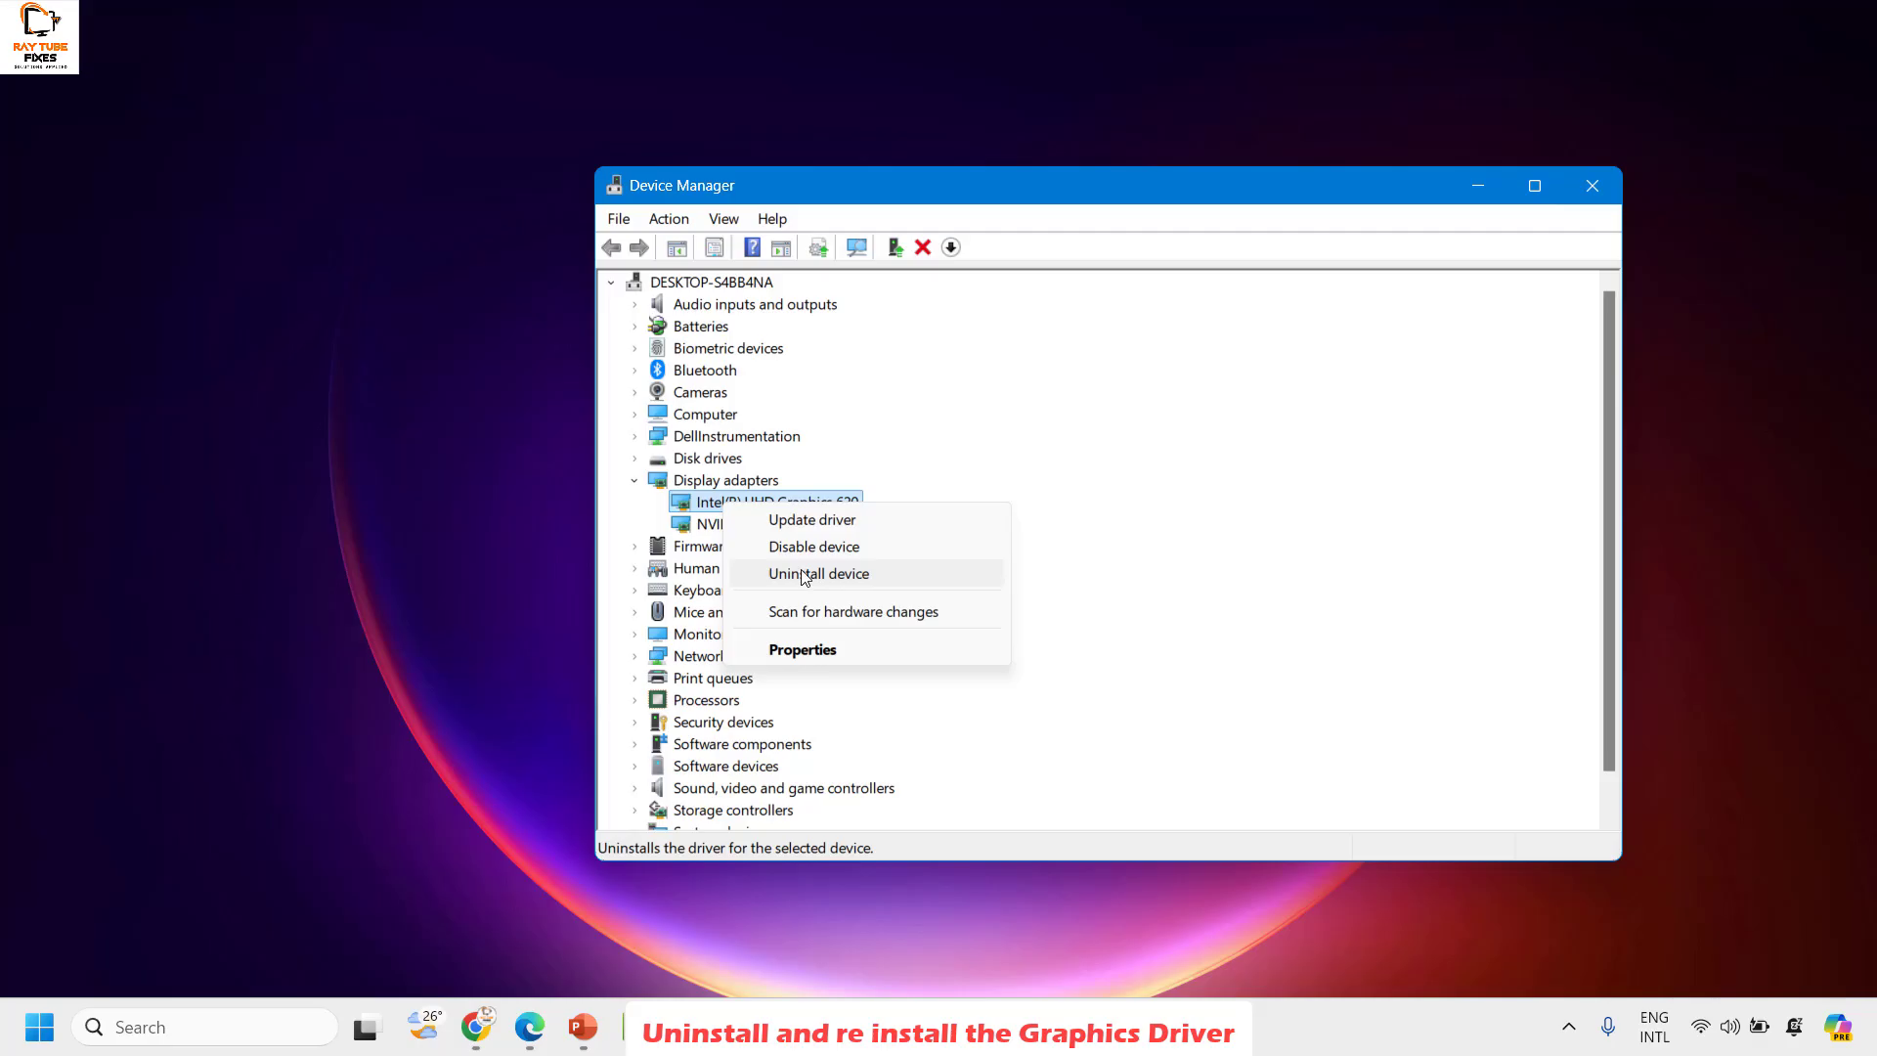
Step: Scan Display adapters for hardware changes, then close Device Manager
{"action": "left_click", "coordinate": [1171, 420]}
{"action": "right_click", "coordinate": [726, 482]}
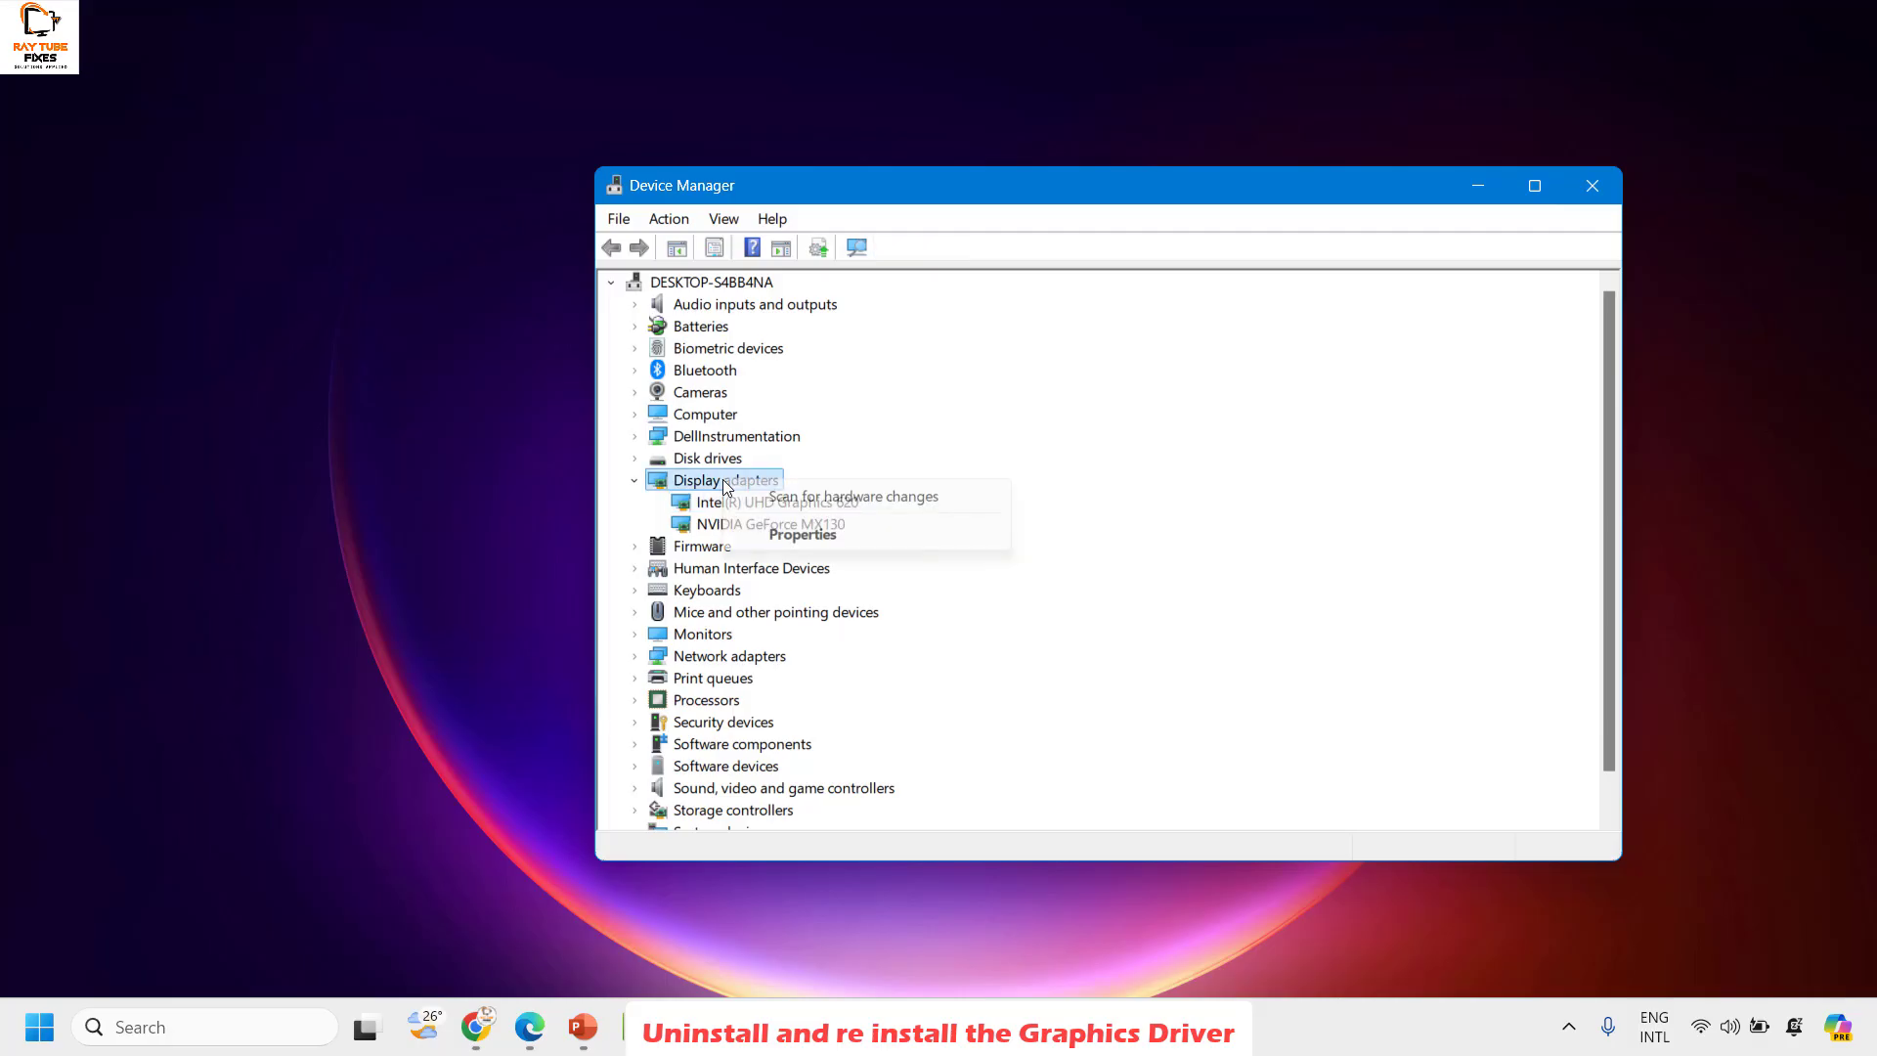
{"action": "left_click", "coordinate": [870, 499]}
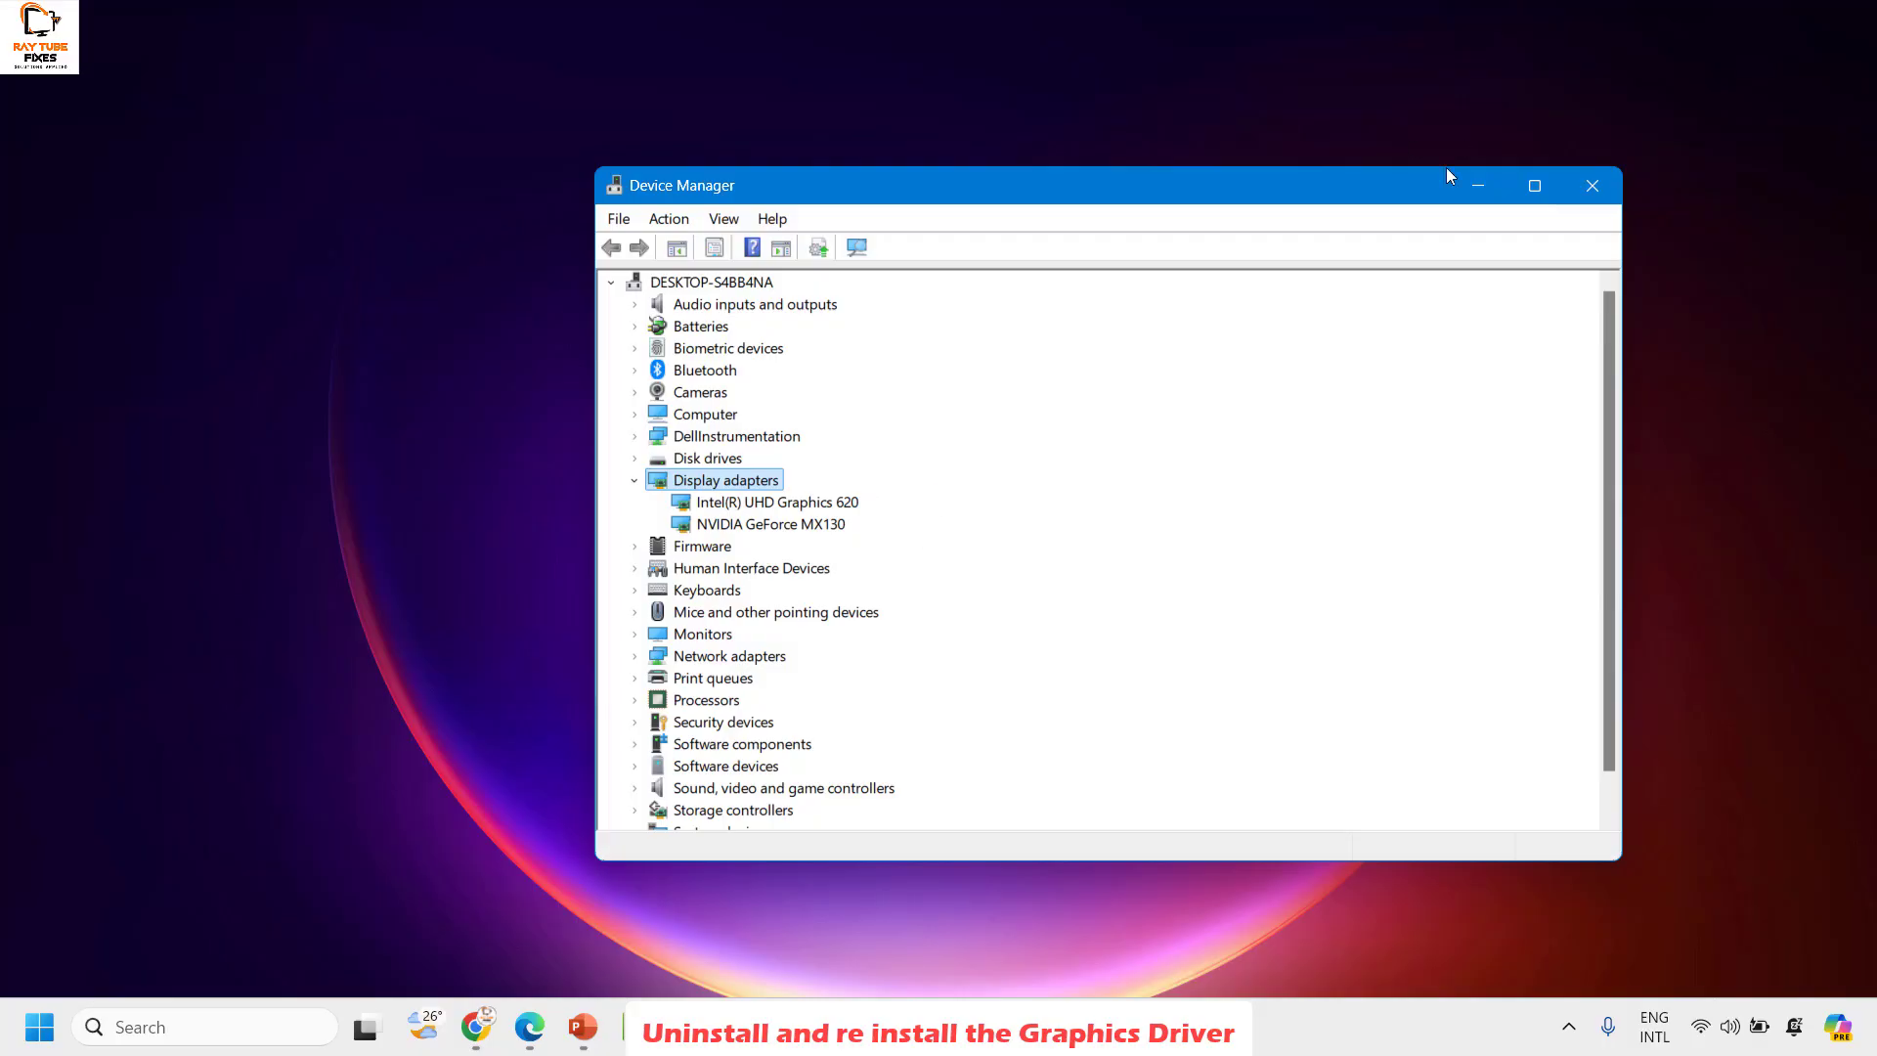
{"action": "left_click", "coordinate": [1590, 196]}
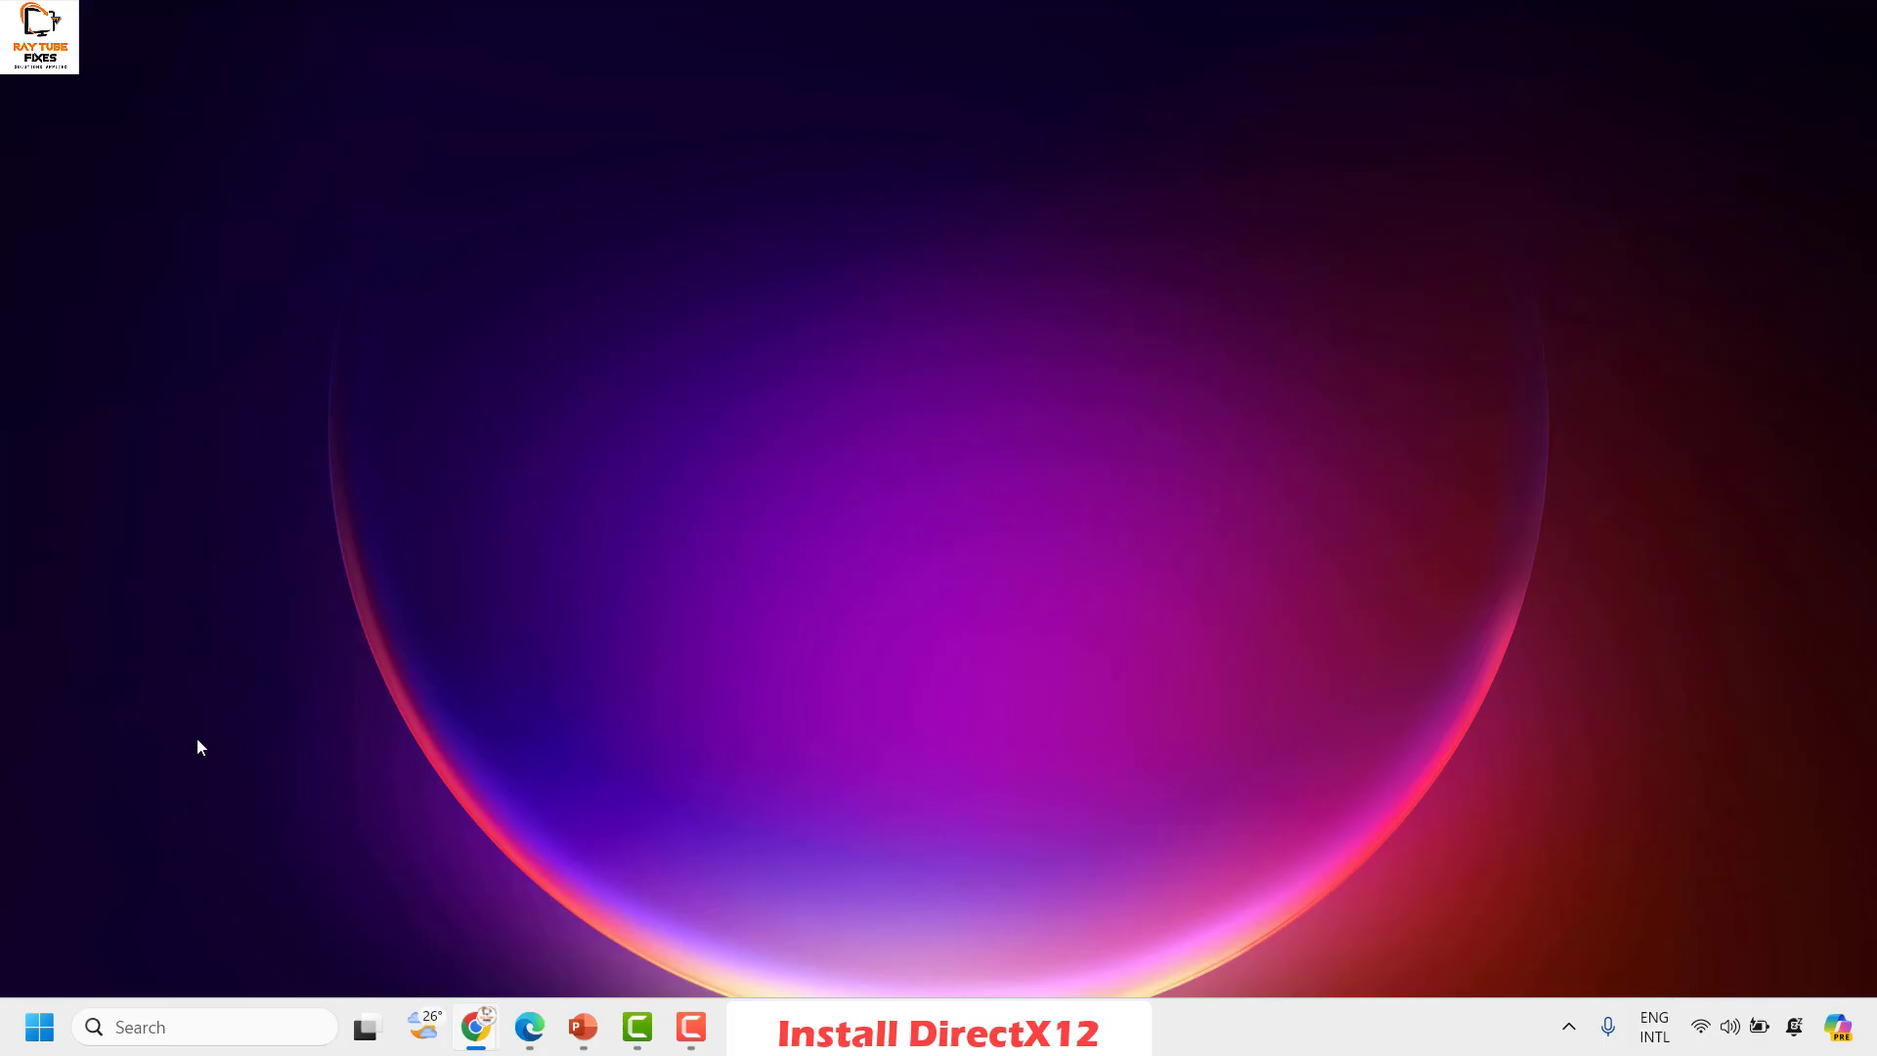
Step: Run dxdiag, confirm DirectX Version shows DirectX 12, then close the diagnostic tool
{"action": "right_click", "coordinate": [41, 1032]}
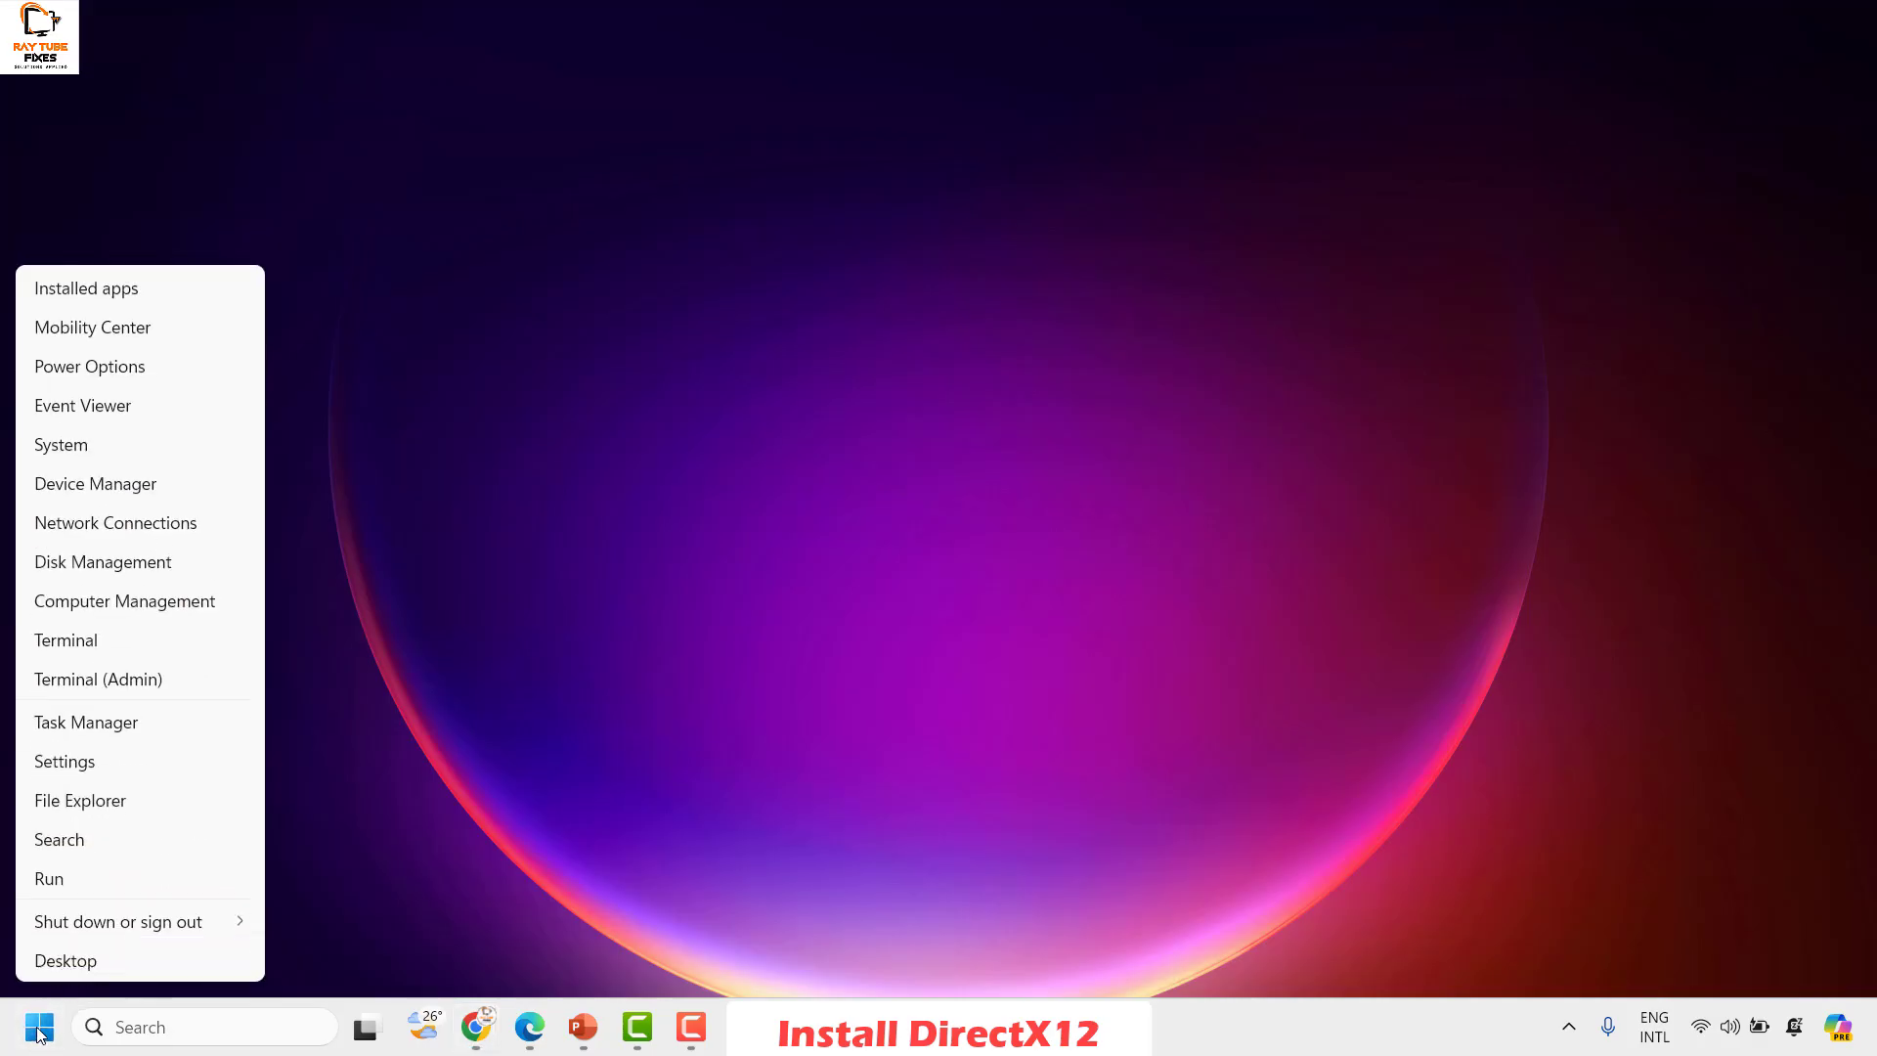
{"action": "left_click", "coordinate": [68, 877]}
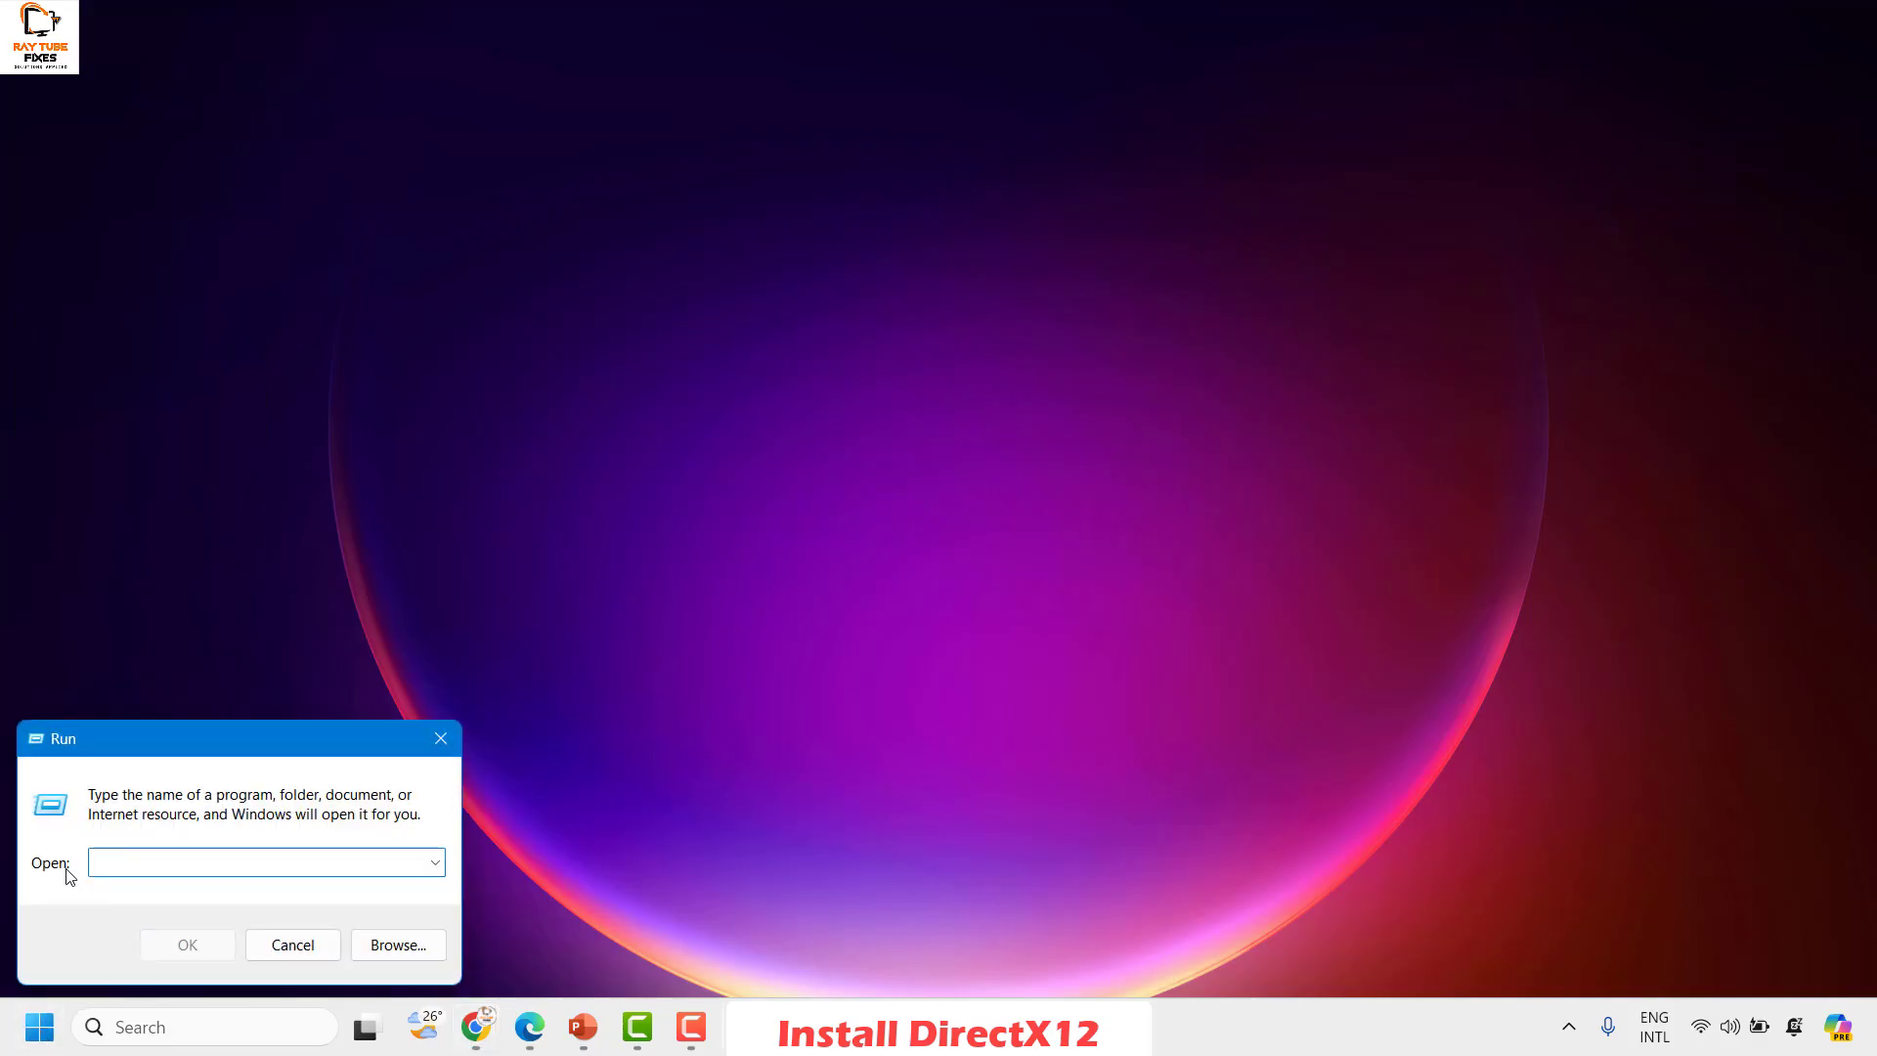
{"action": "type", "text": "dxdiag"}
{"action": "key", "text": "Return"}
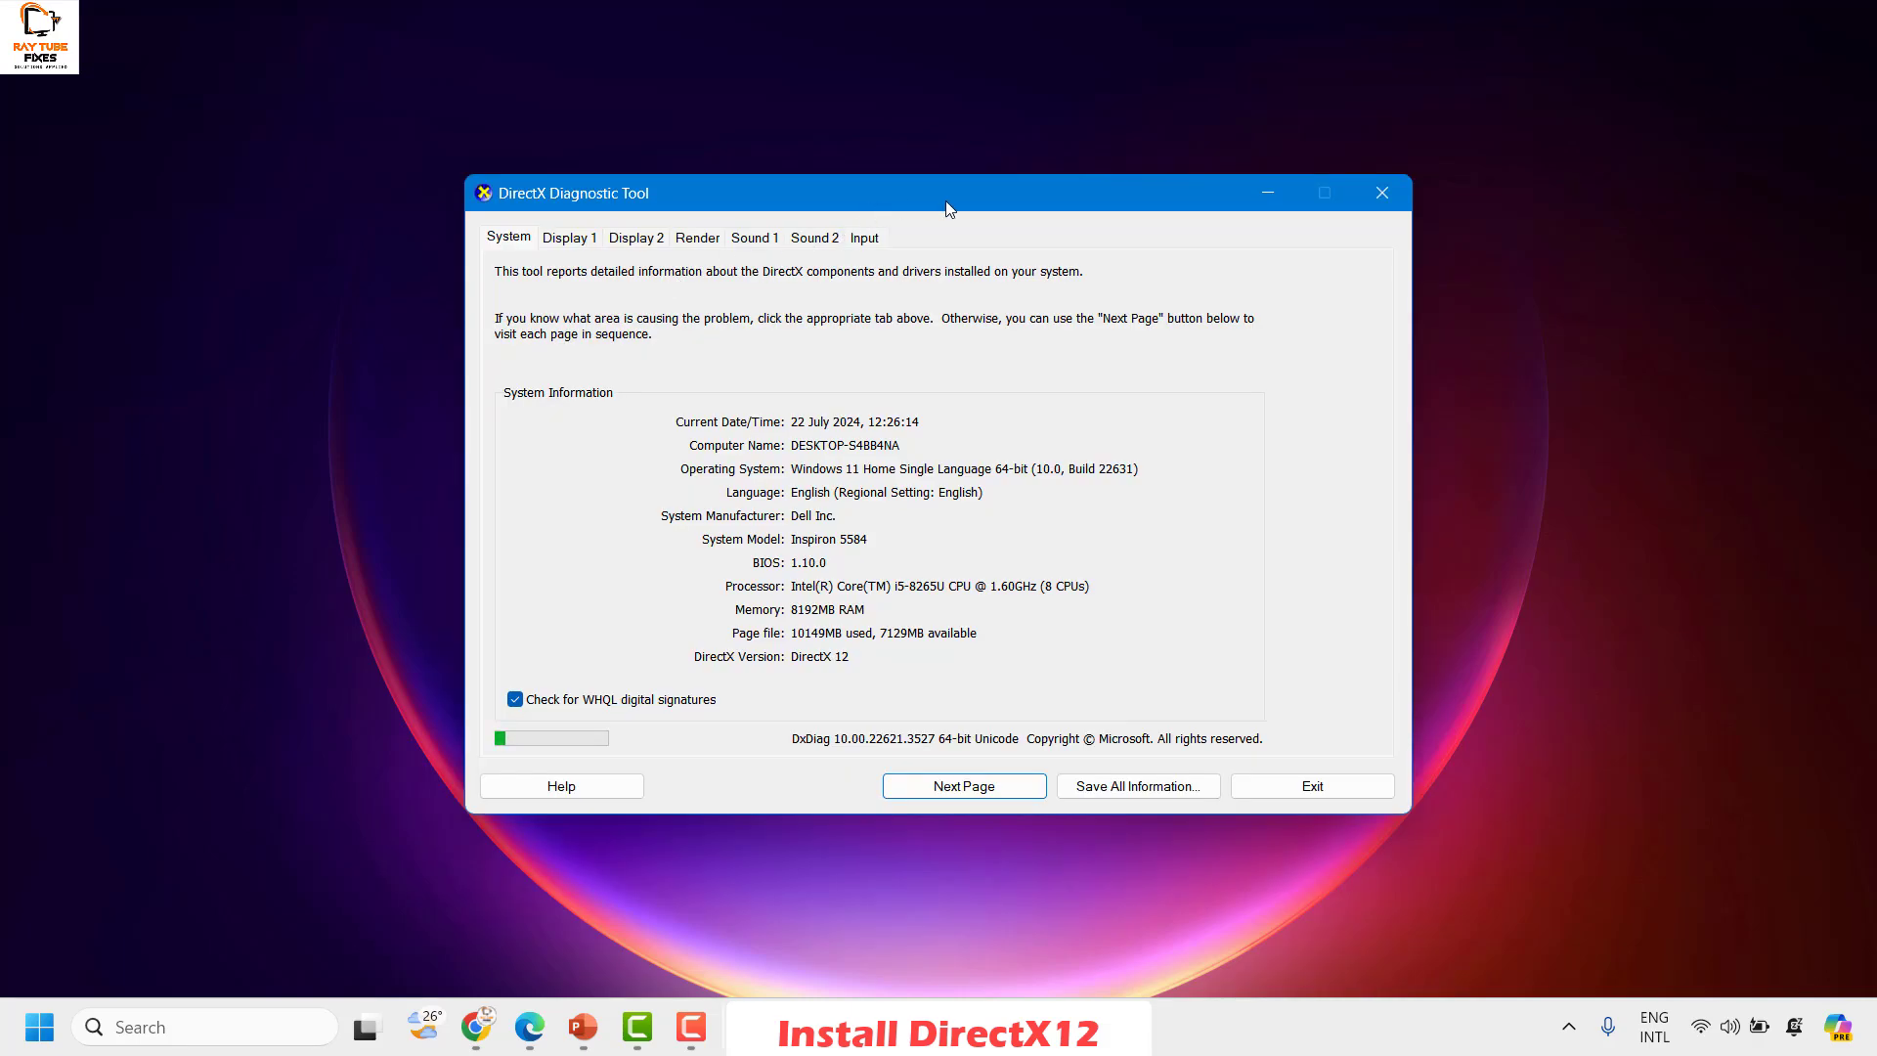
{"action": "left_click_drag", "start_coordinate": [946, 201], "coordinate": [956, 160]}
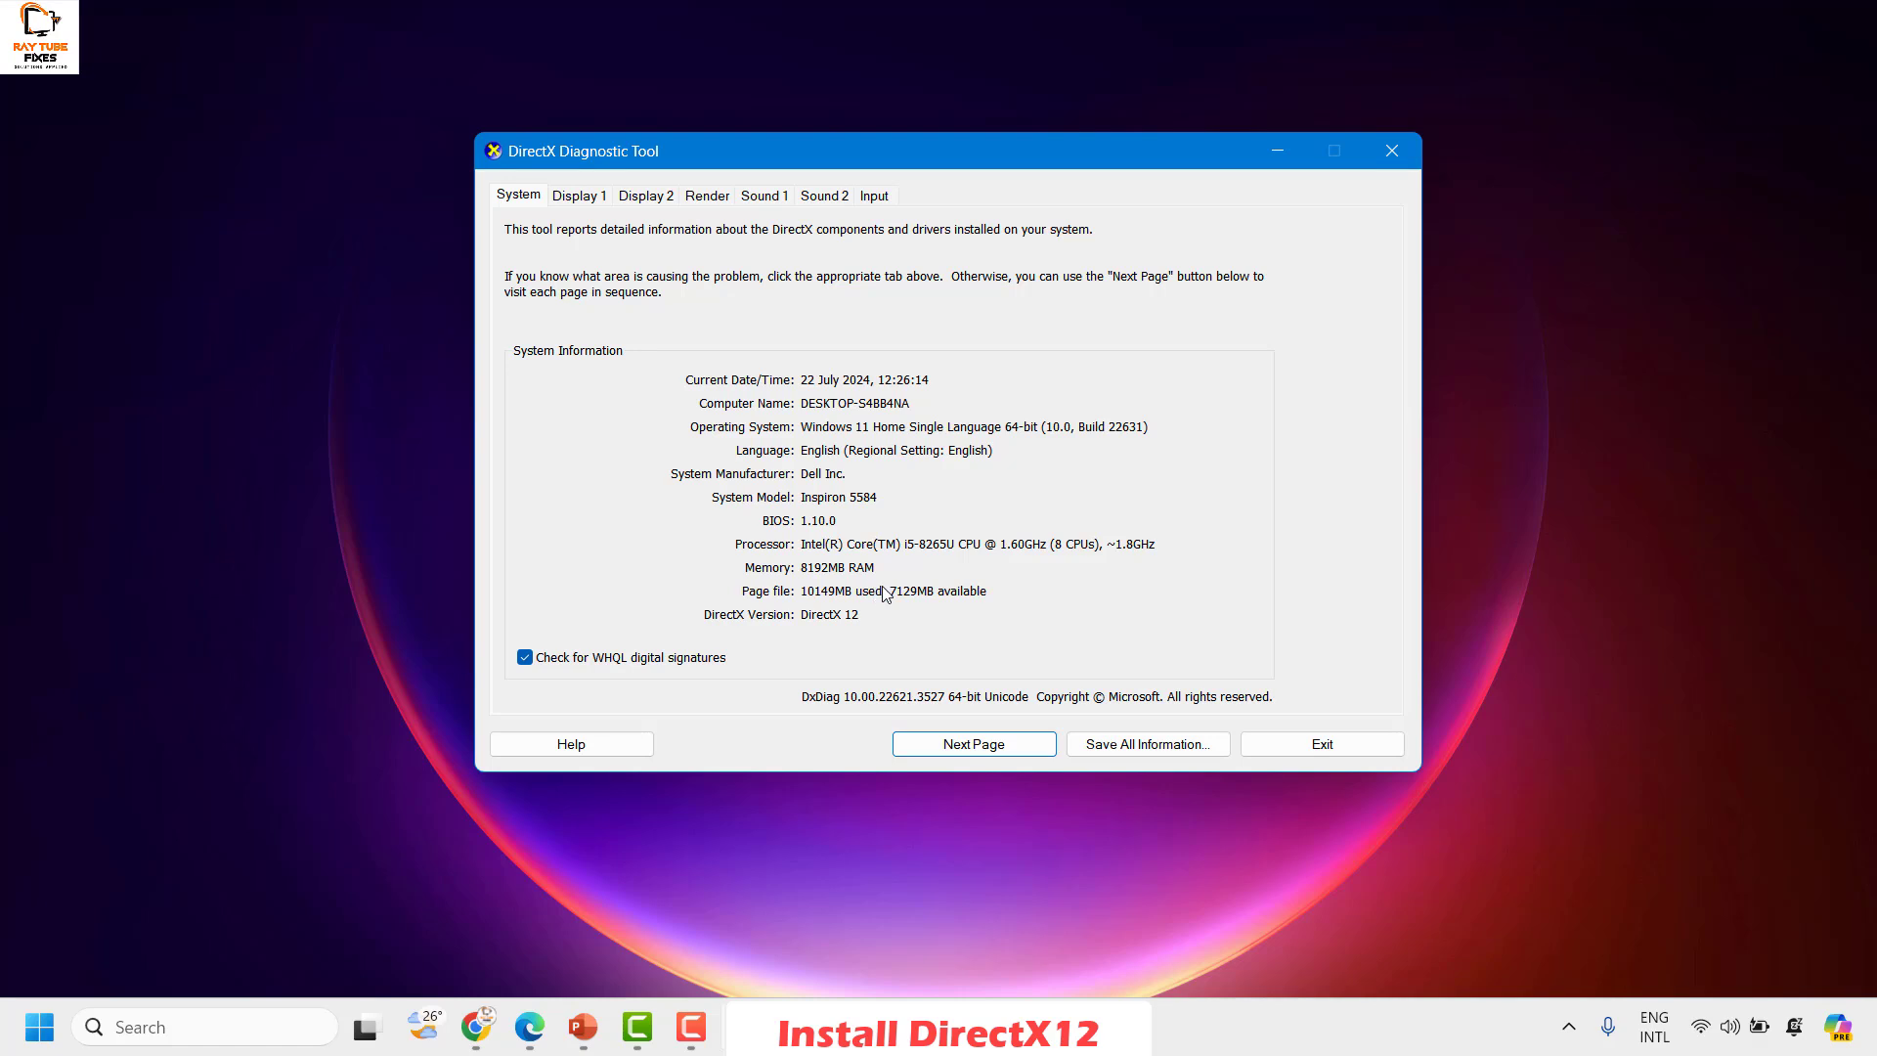
{"action": "left_click", "coordinate": [1392, 150]}
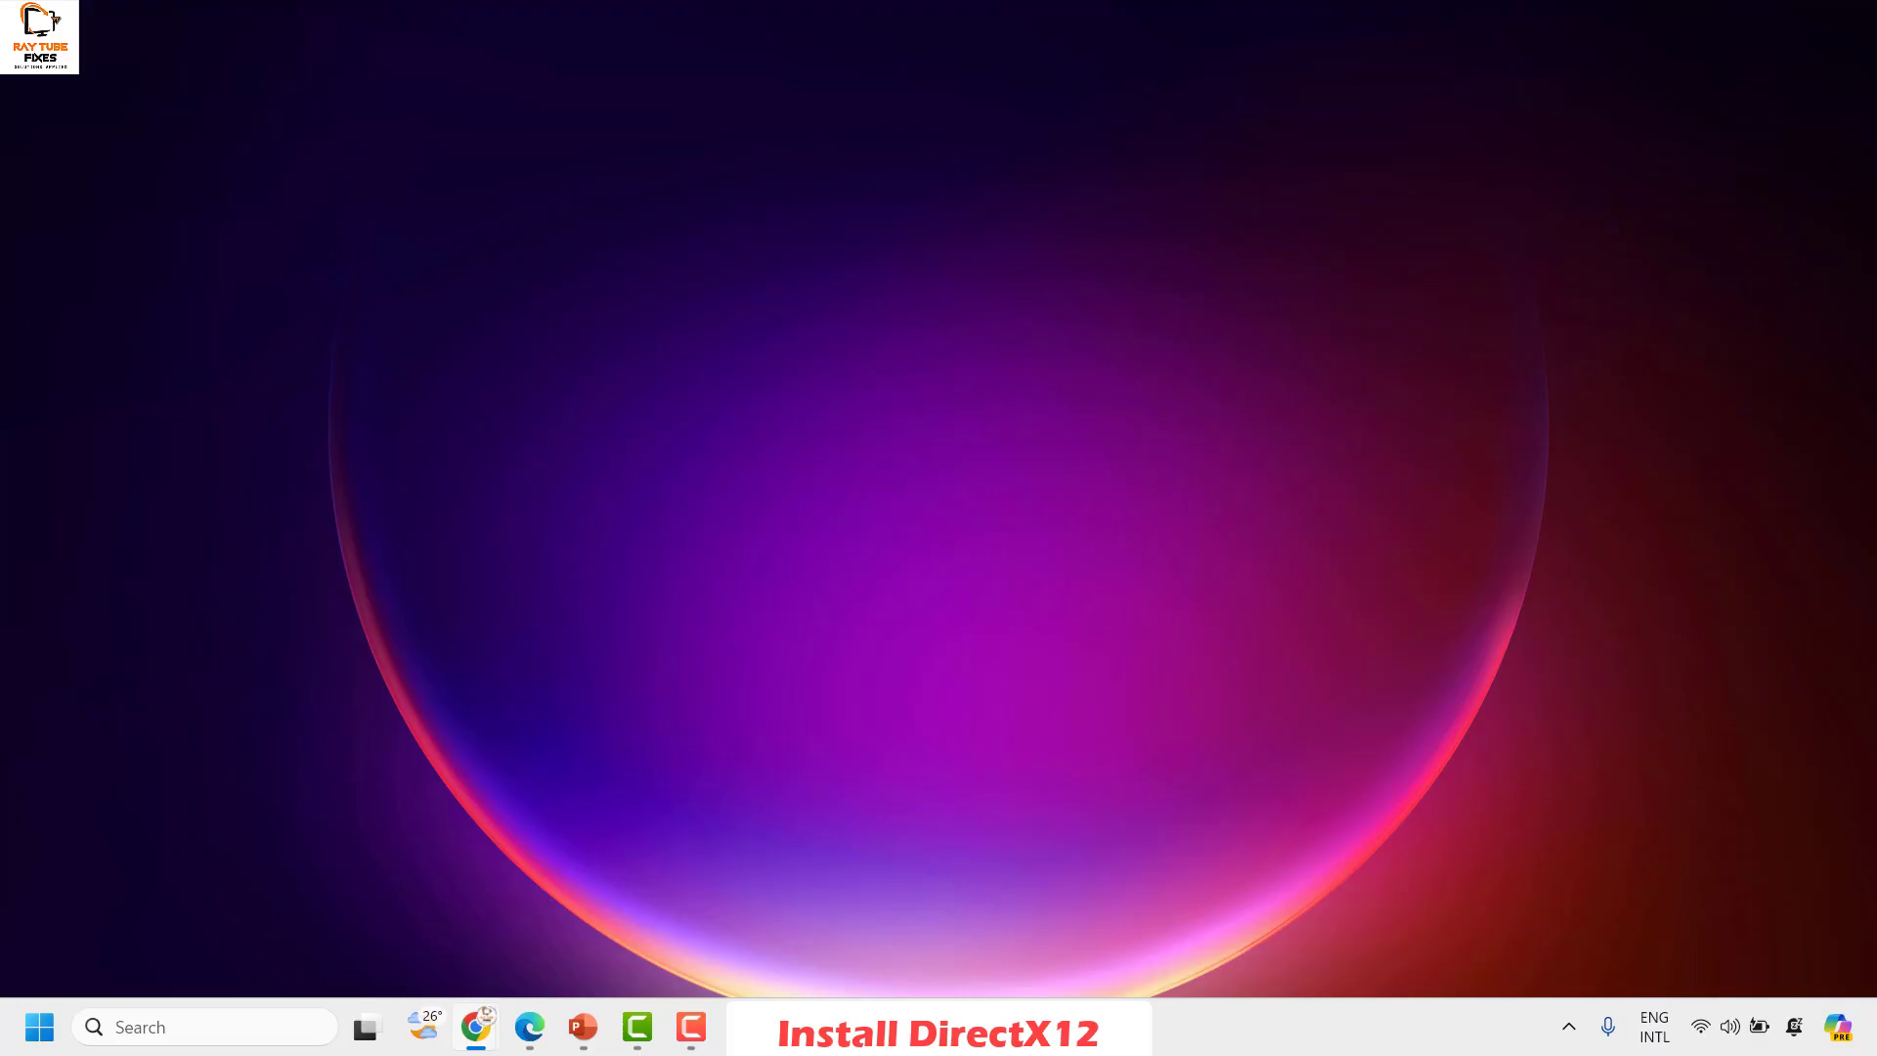
Step: Maximize Chrome and load Microsoft's DirectX End-User Runtime download page
{"action": "left_click", "coordinate": [476, 1027]}
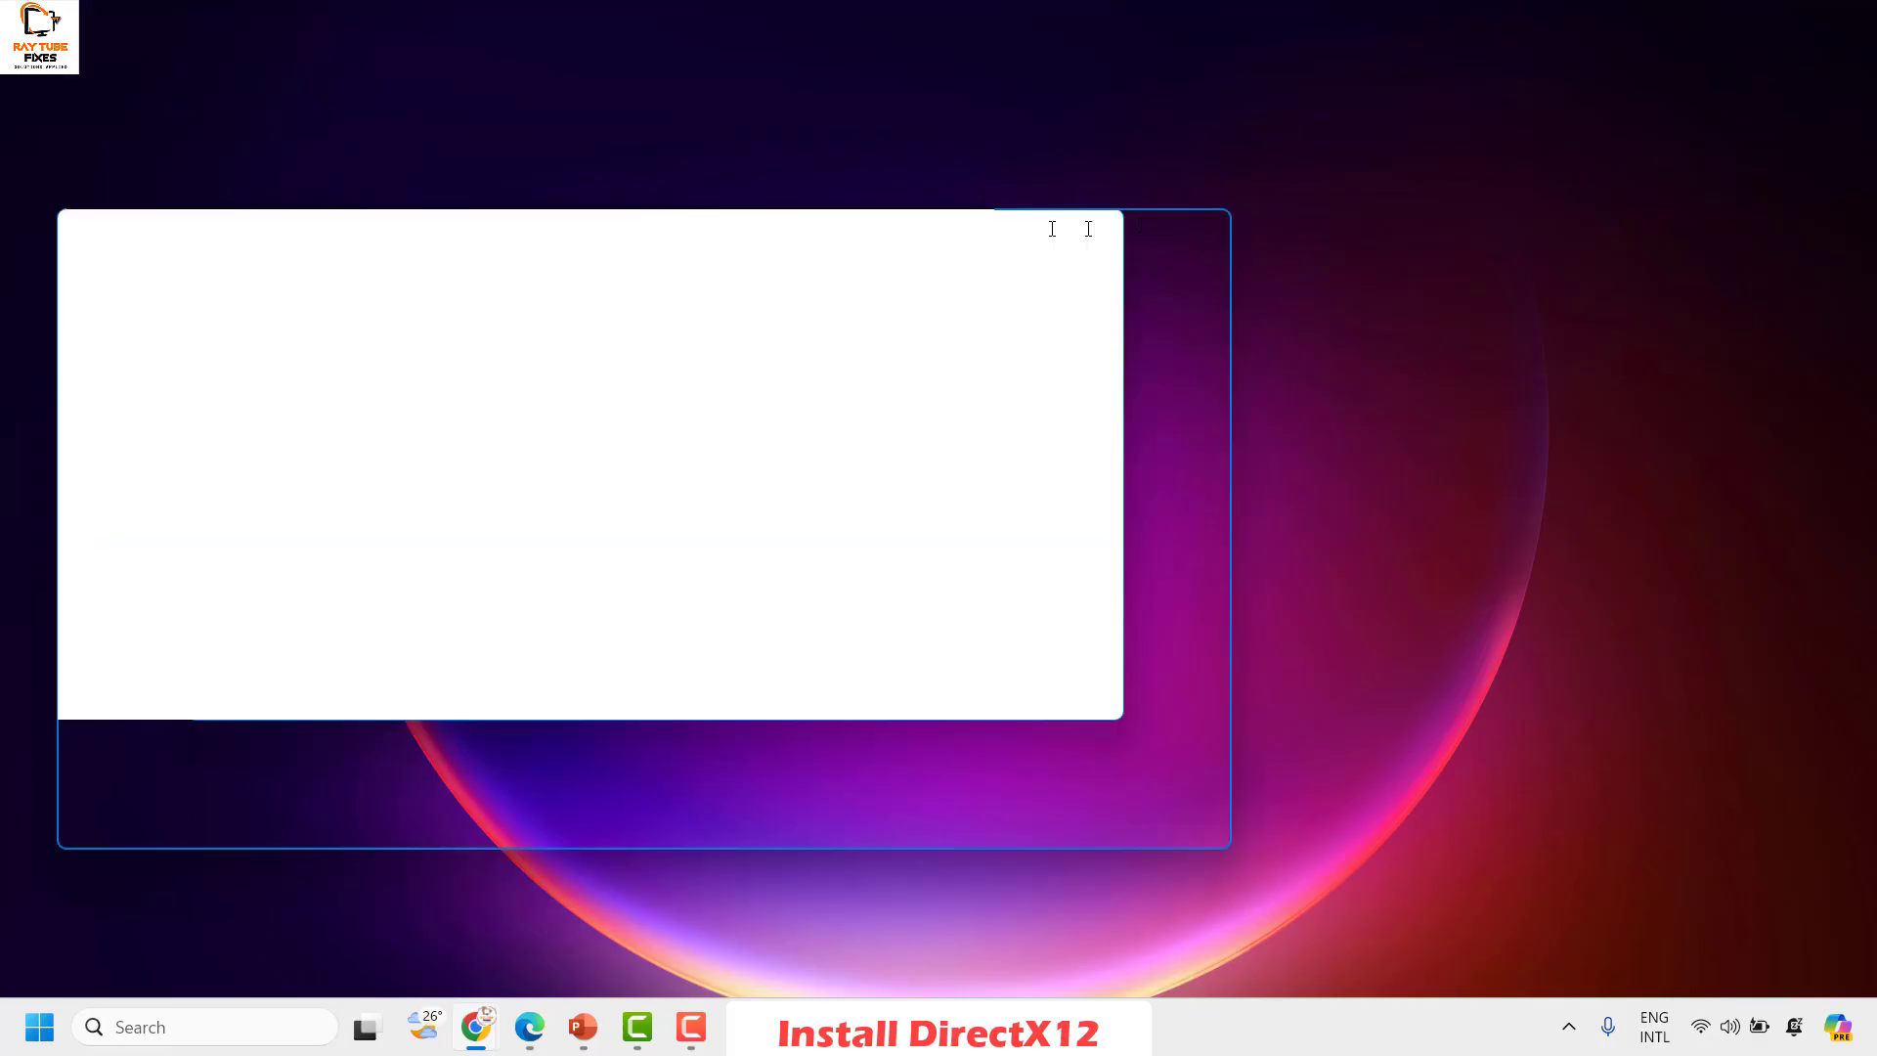
{"action": "double_click", "coordinate": [1335, 244]}
{"action": "type", "text": "https://www.microsoft.com/en-in/download/details.aspx?id=35"}
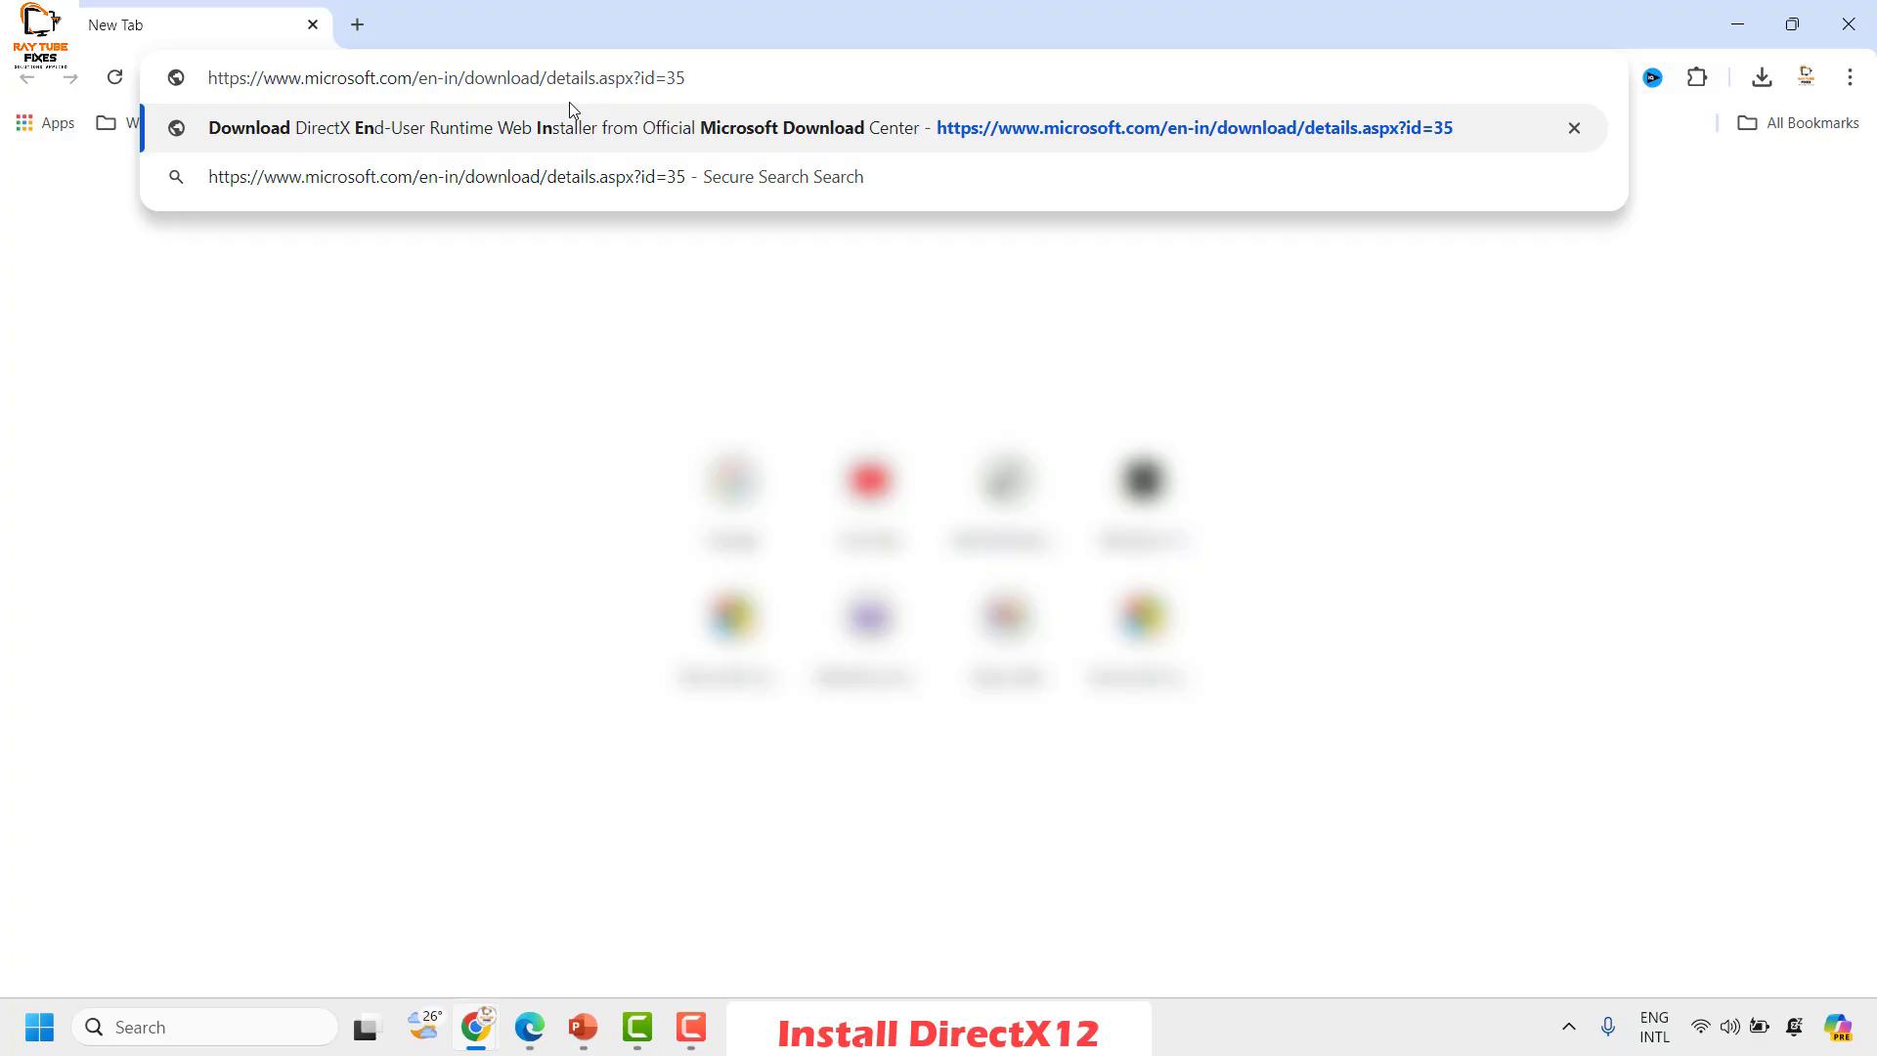
{"action": "key", "text": "Return"}
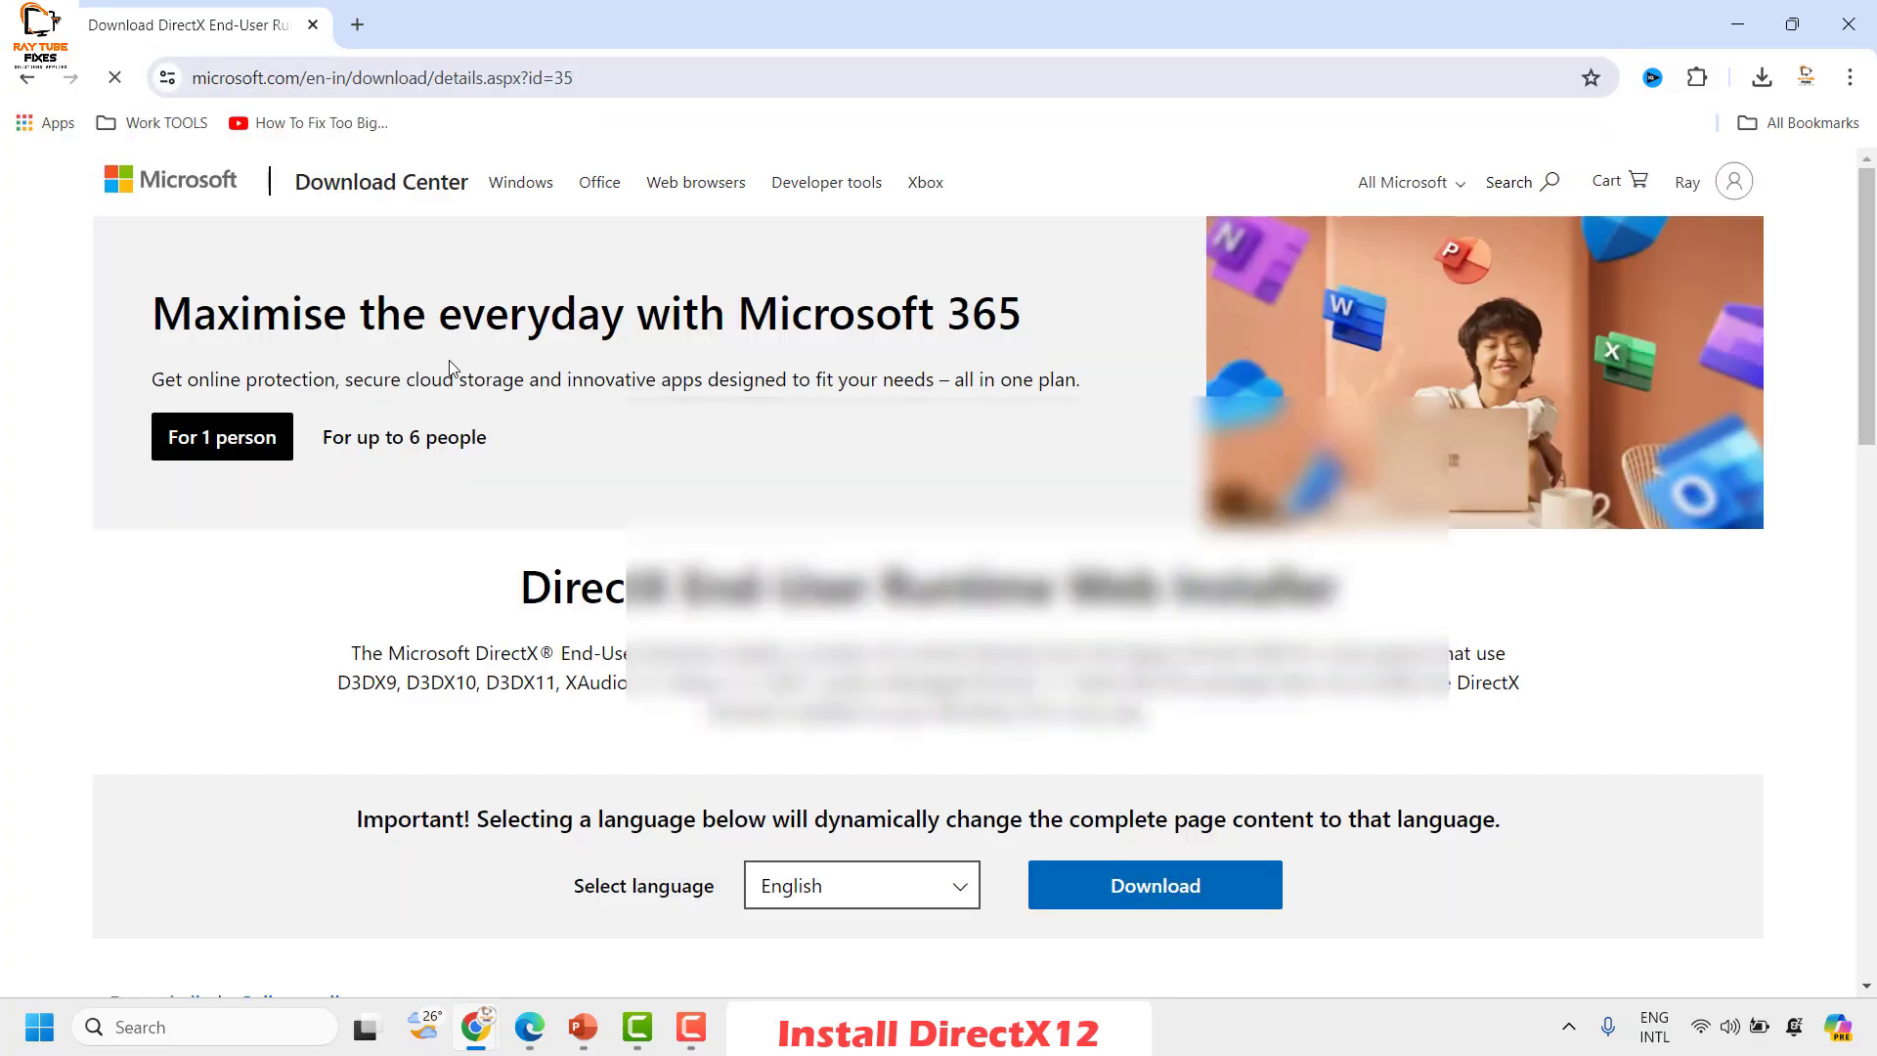
{"action": "scroll", "coordinate": [609, 537], "scroll_direction": "down", "scroll_amount": 2}
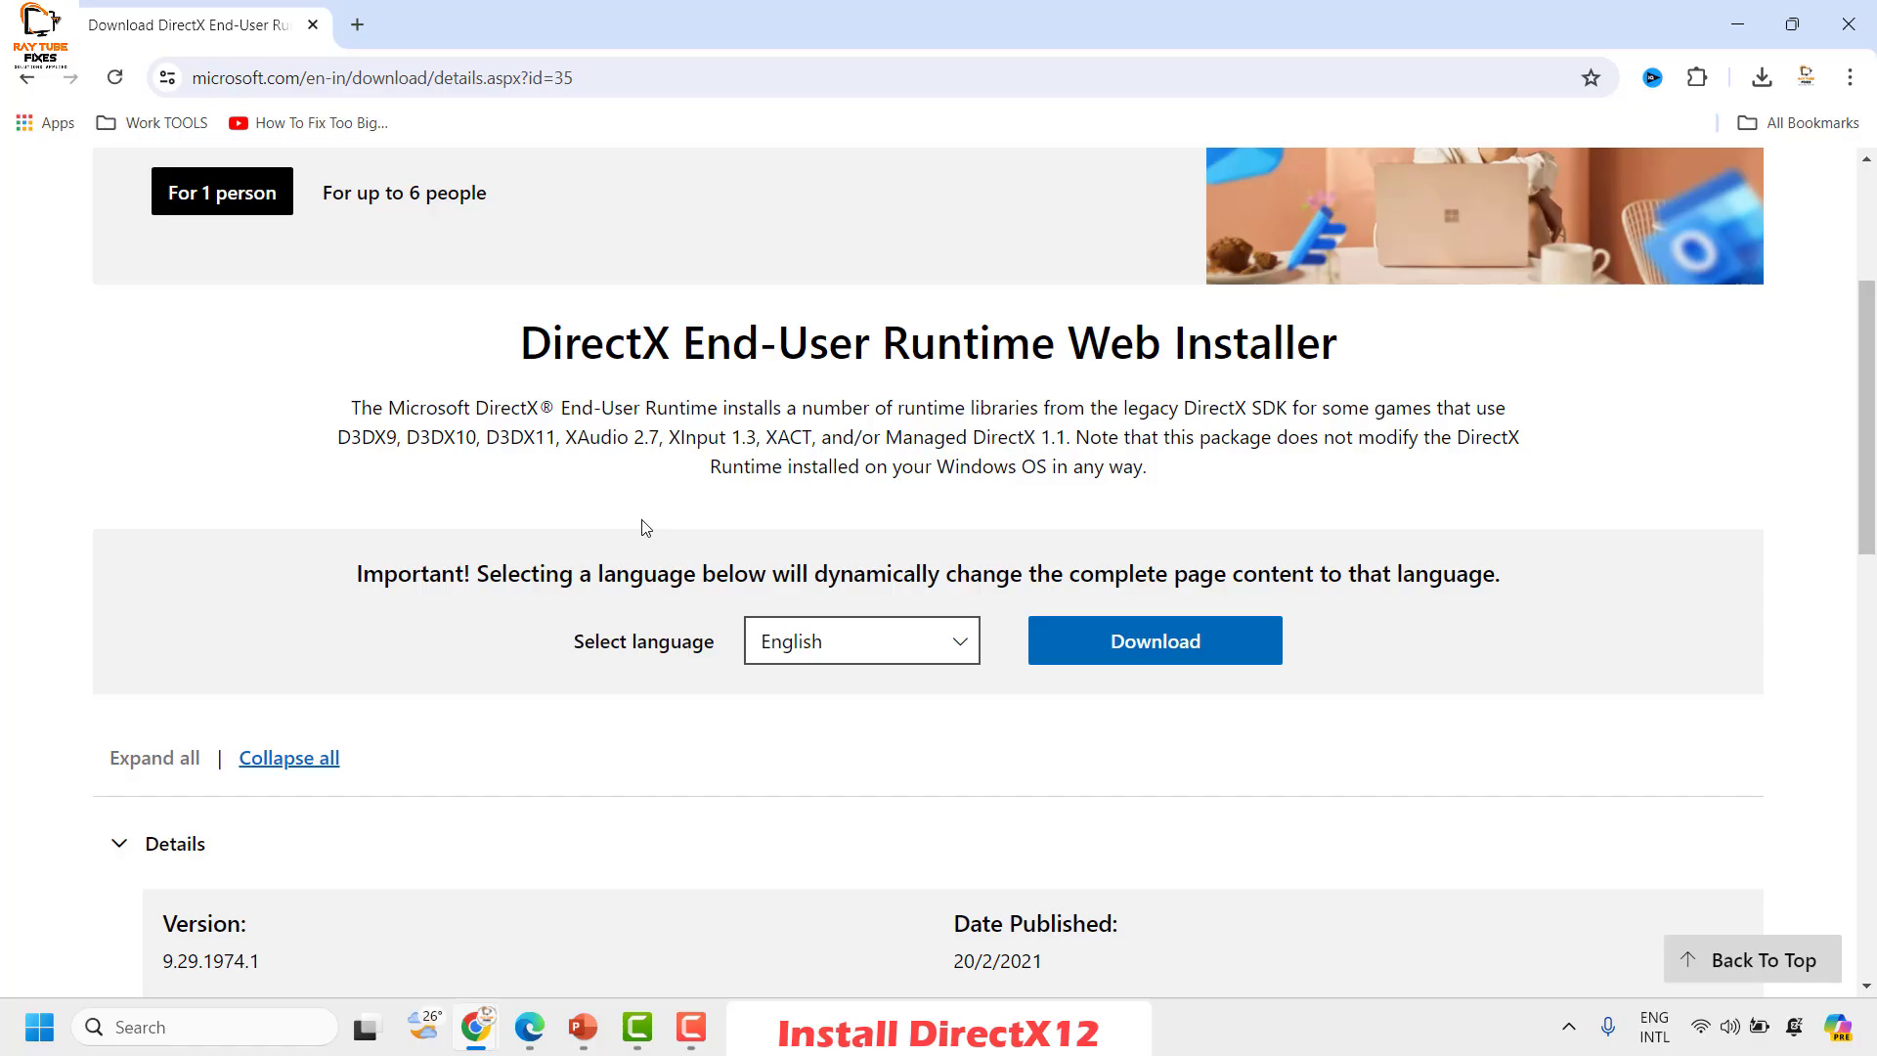
{"action": "scroll", "coordinate": [645, 528], "scroll_direction": "down", "scroll_amount": 3}
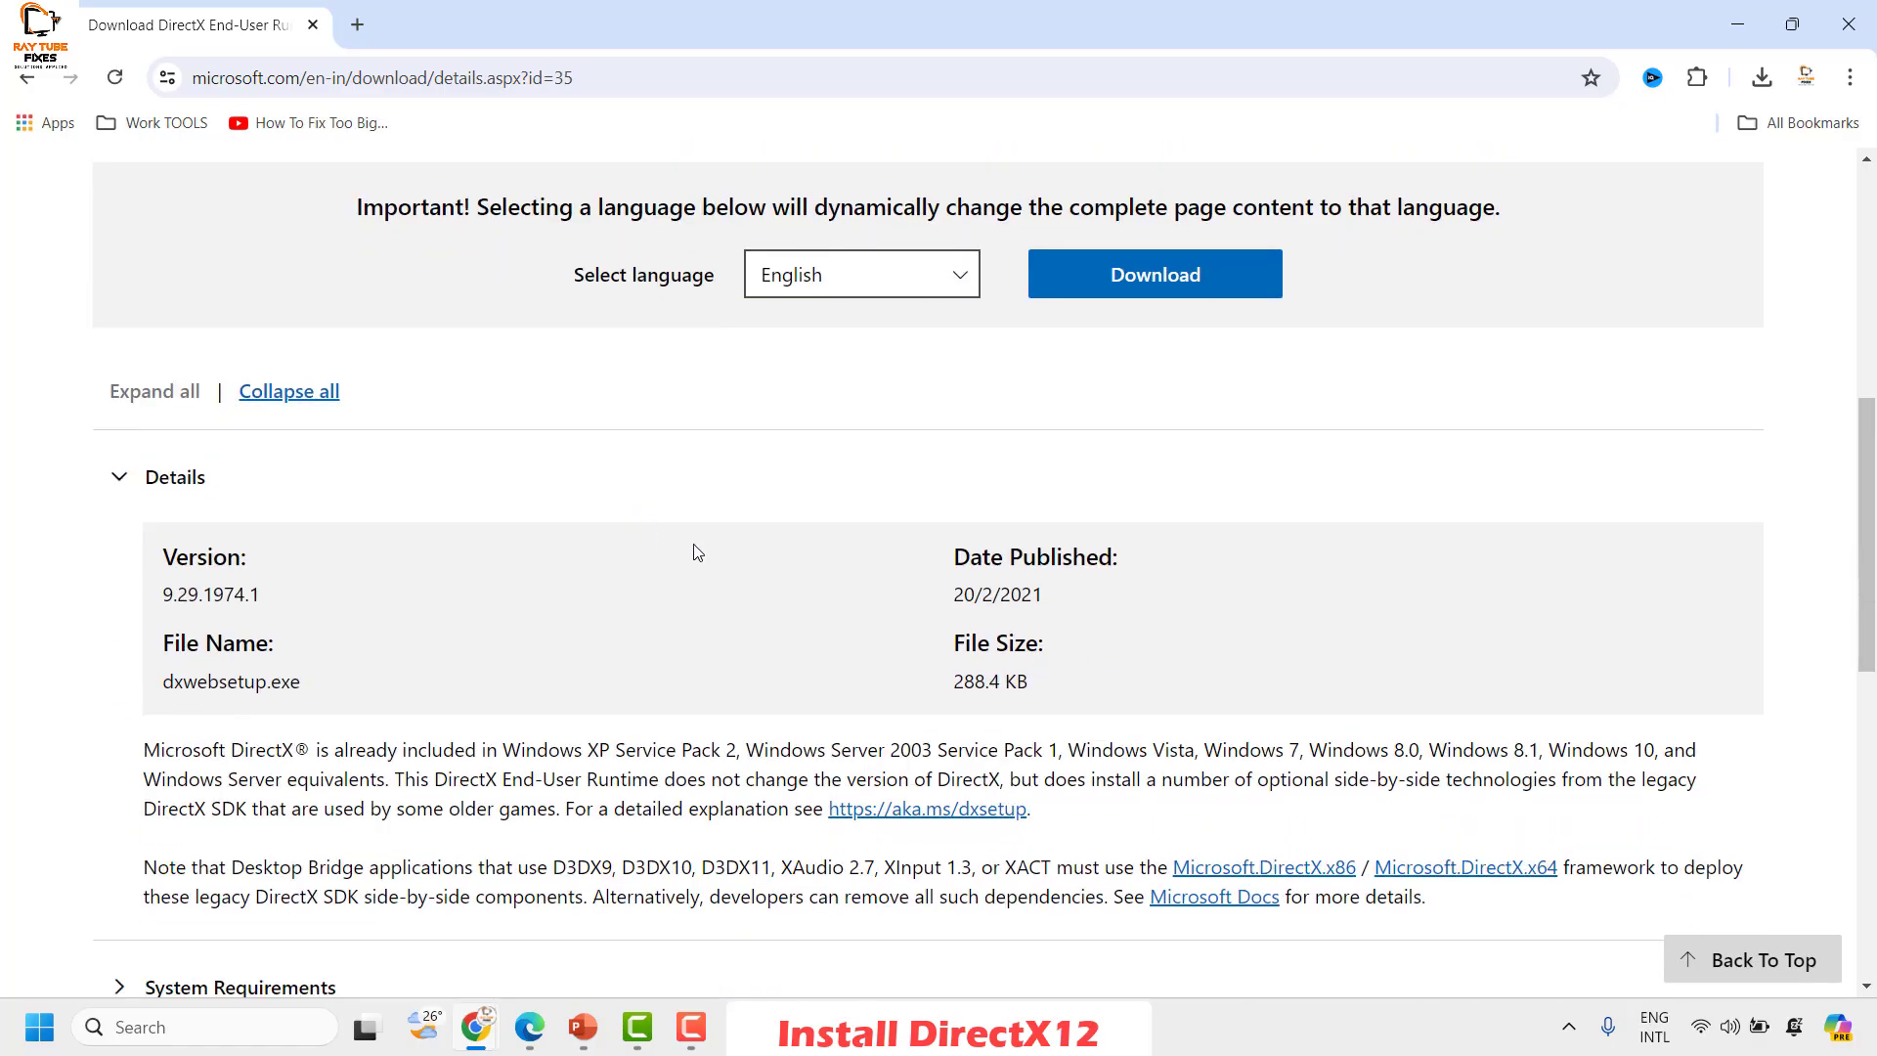
{"action": "scroll", "coordinate": [675, 583], "scroll_direction": "down", "scroll_amount": 3}
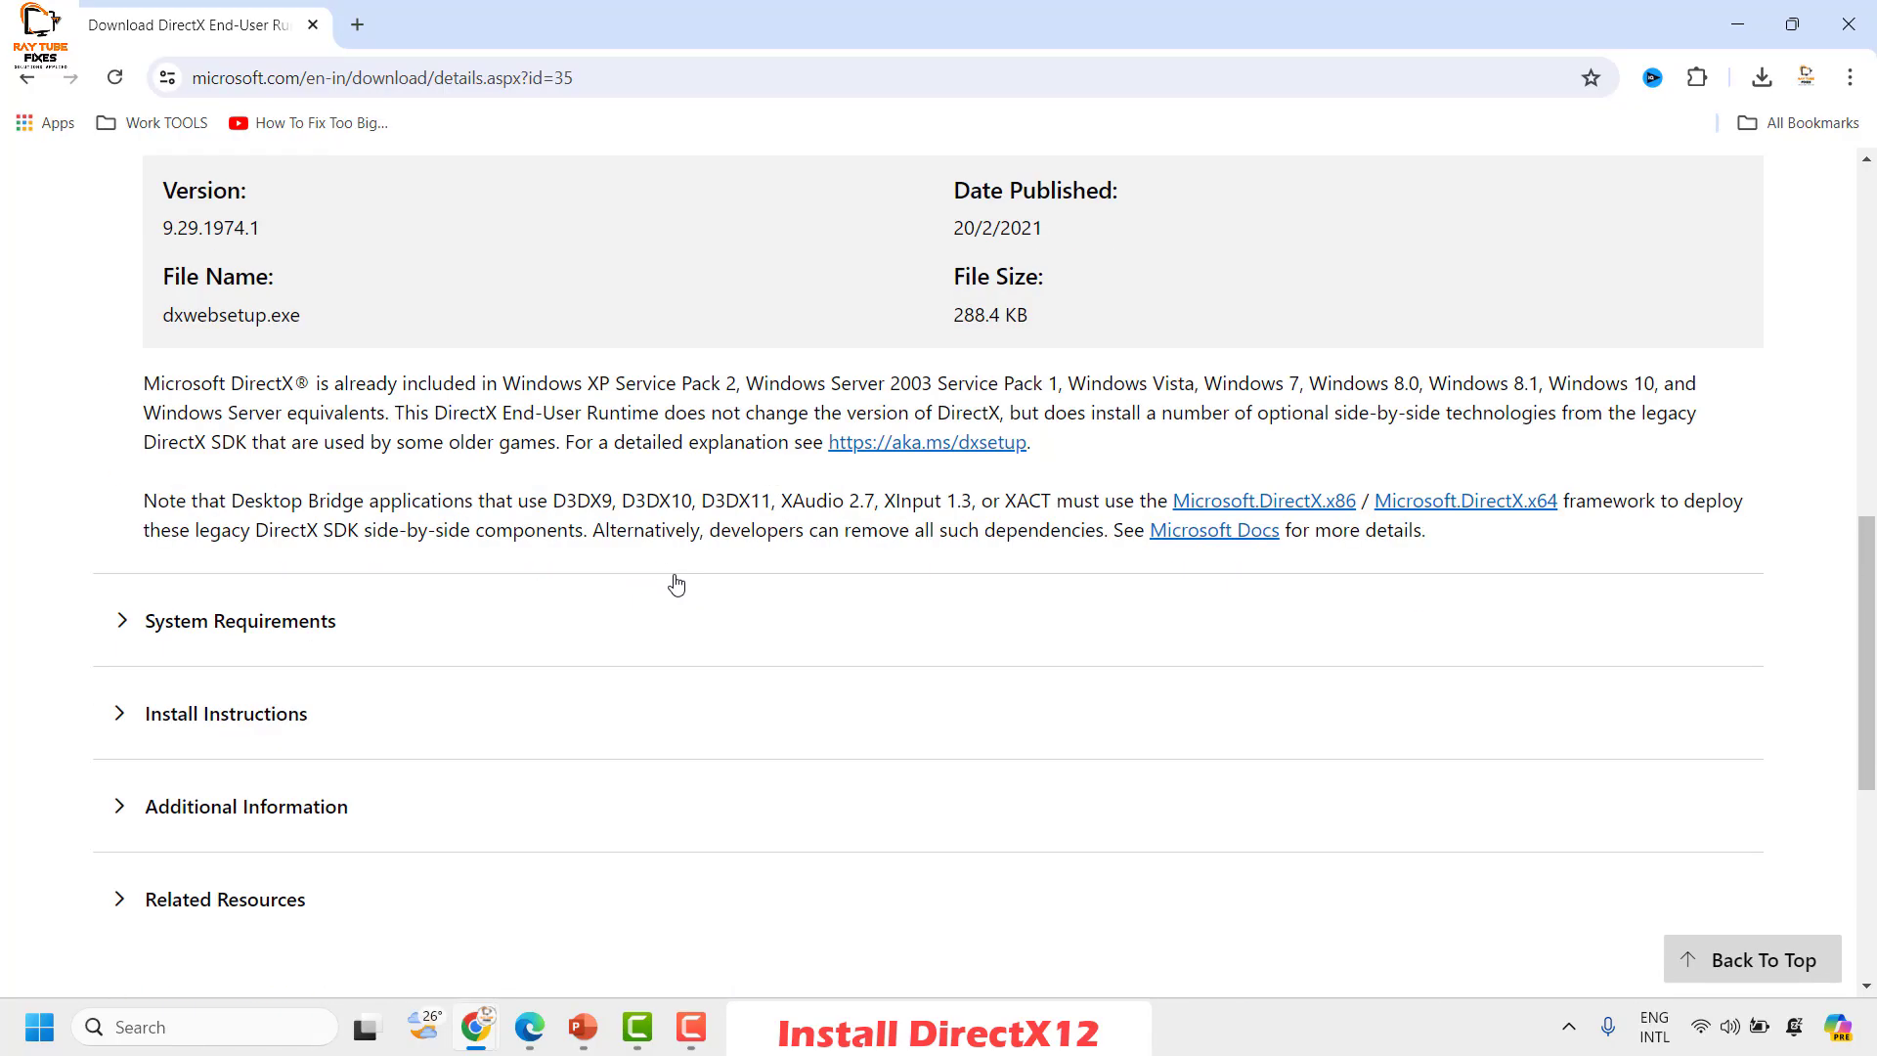
{"action": "scroll", "coordinate": [677, 585], "scroll_direction": "up", "scroll_amount": 3}
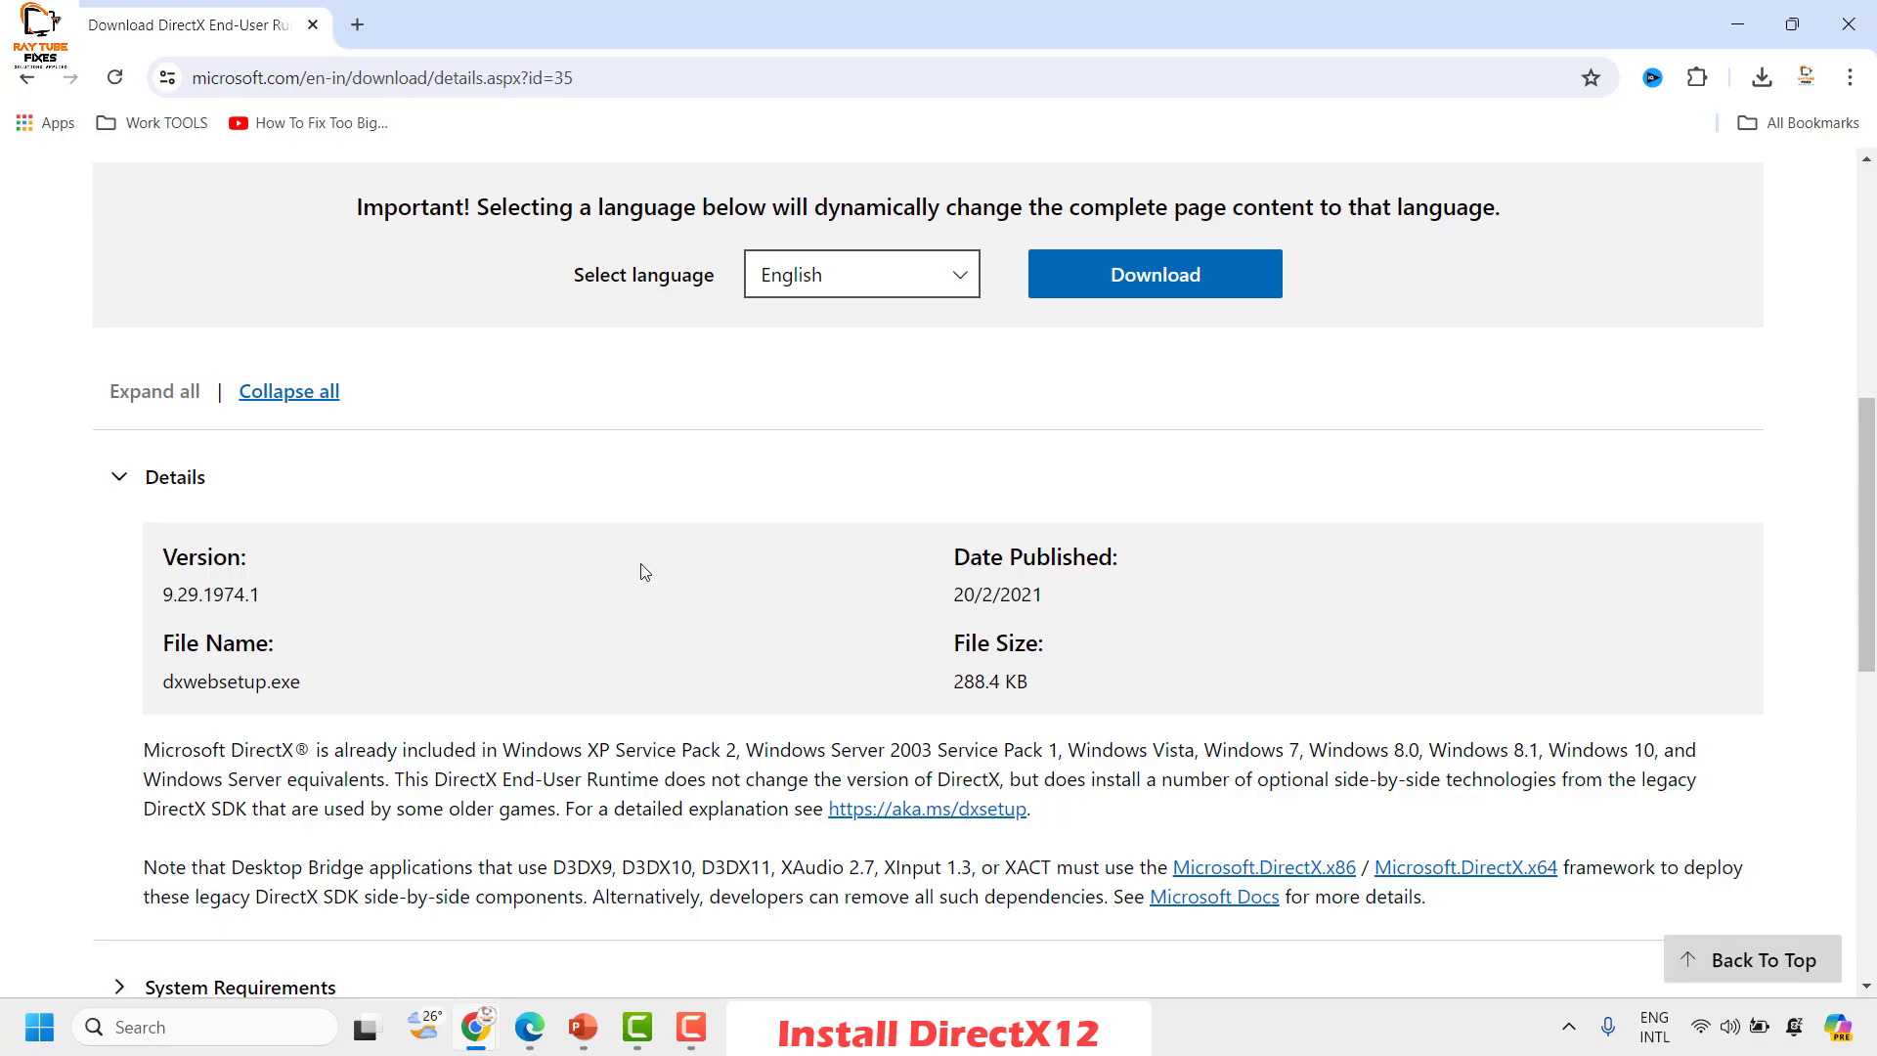
{"action": "scroll", "coordinate": [626, 562], "scroll_direction": "up", "scroll_amount": 2}
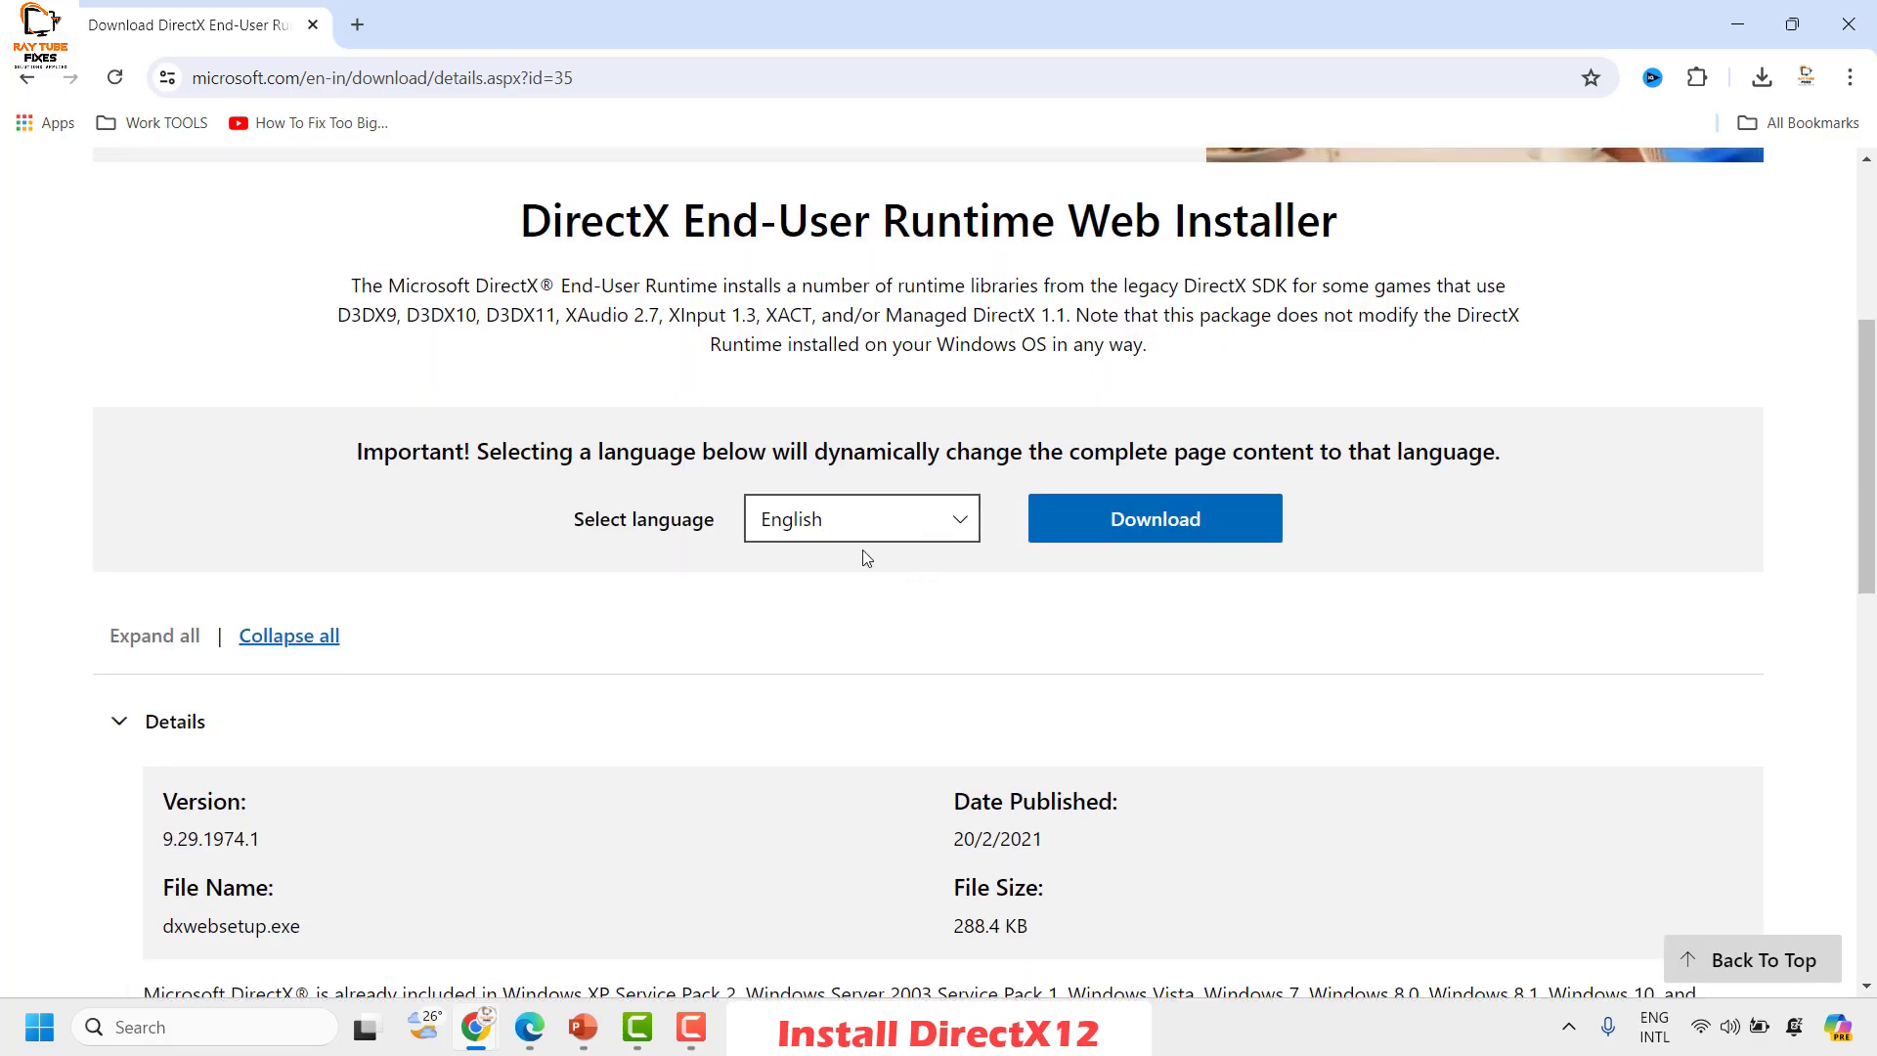
Step: Download the DirectX web installer dxwebsetup.exe
{"action": "left_click", "coordinate": [1170, 528]}
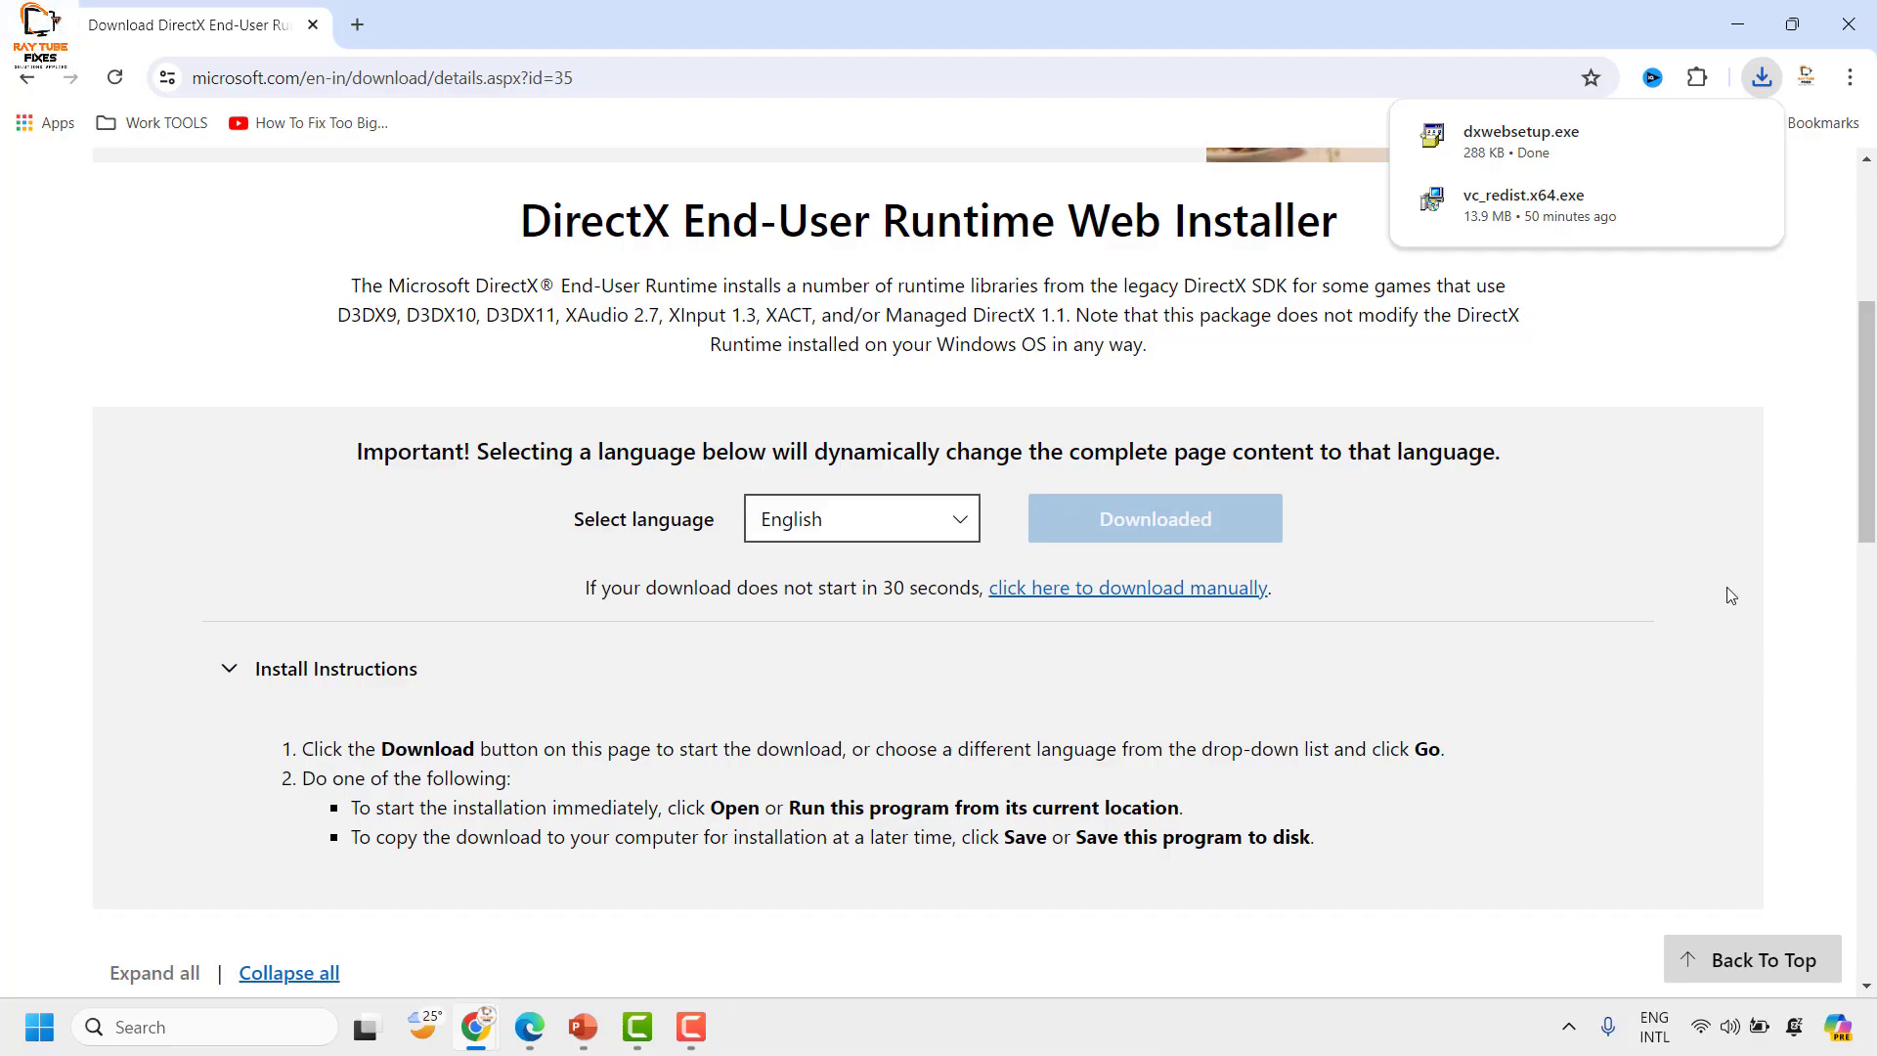
{"action": "scroll", "coordinate": [966, 567], "scroll_direction": "down", "scroll_amount": 2}
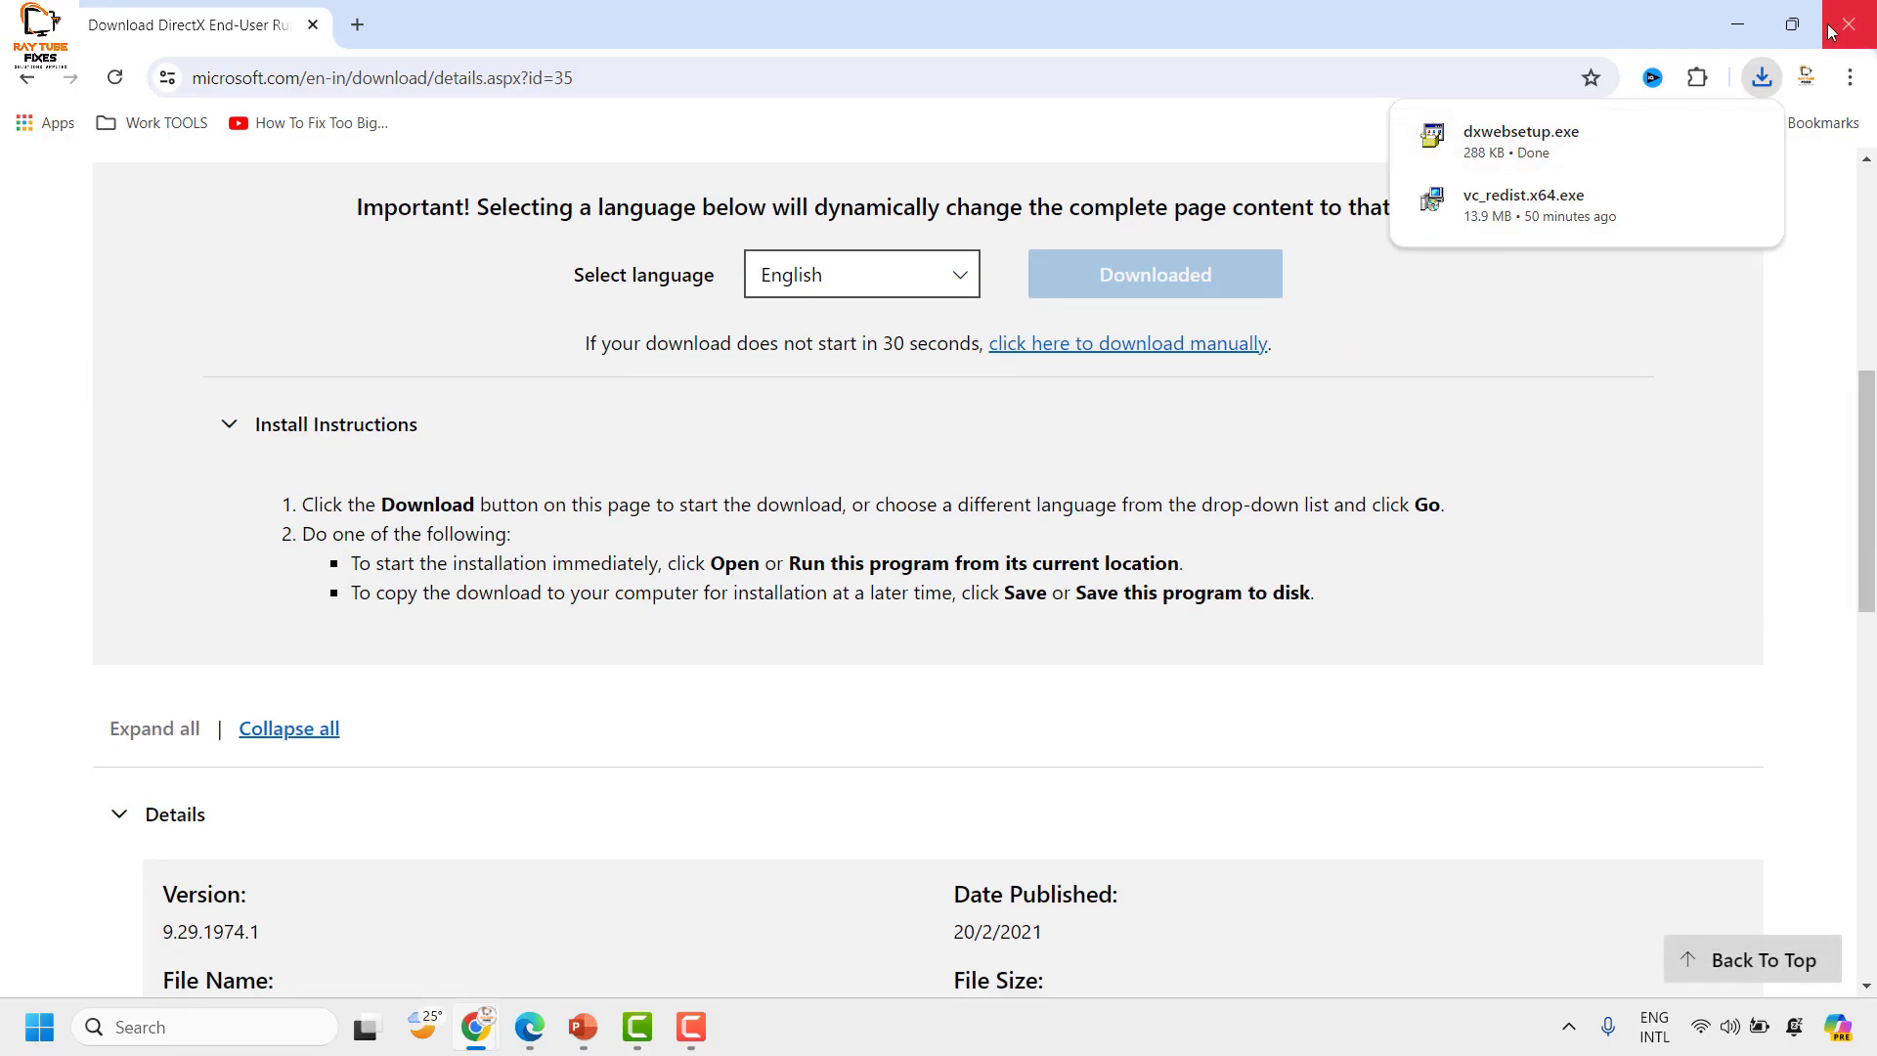
{"action": "mouse_move", "coordinate": [1757, 142]}
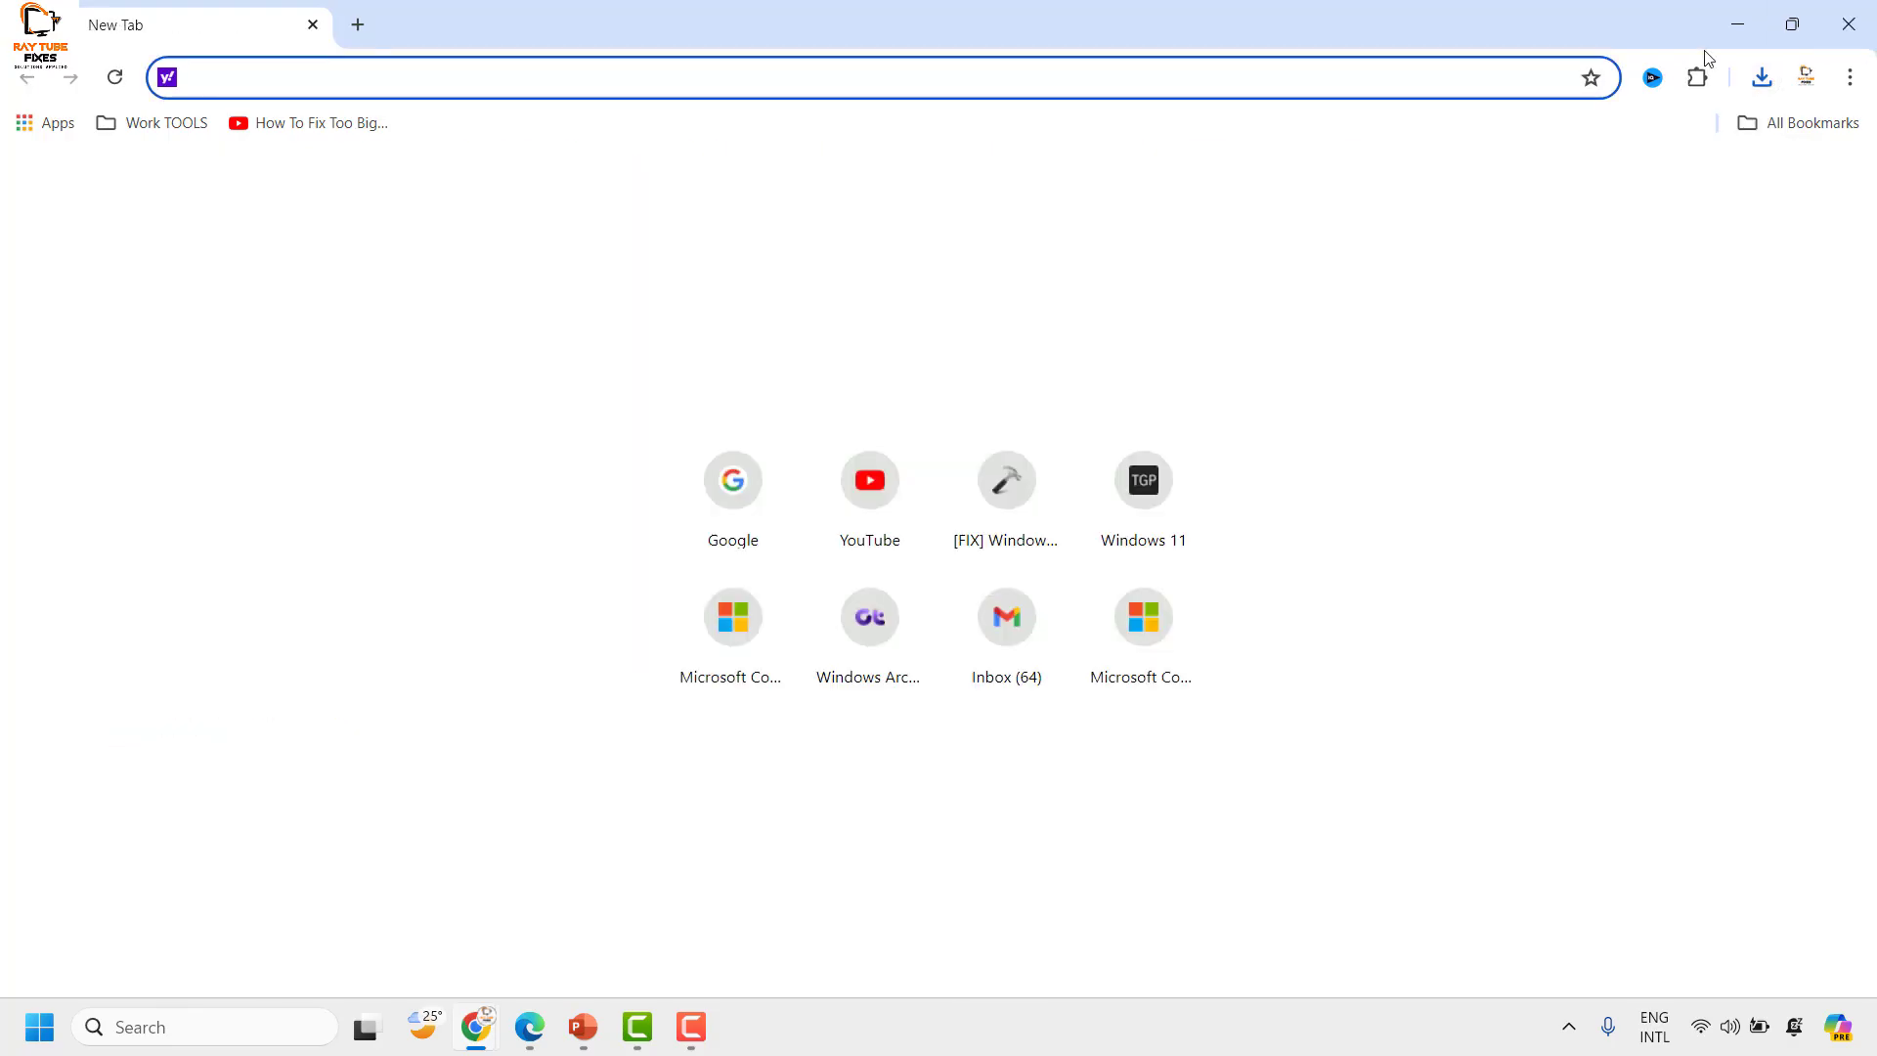
{"action": "left_click", "coordinate": [1738, 26]}
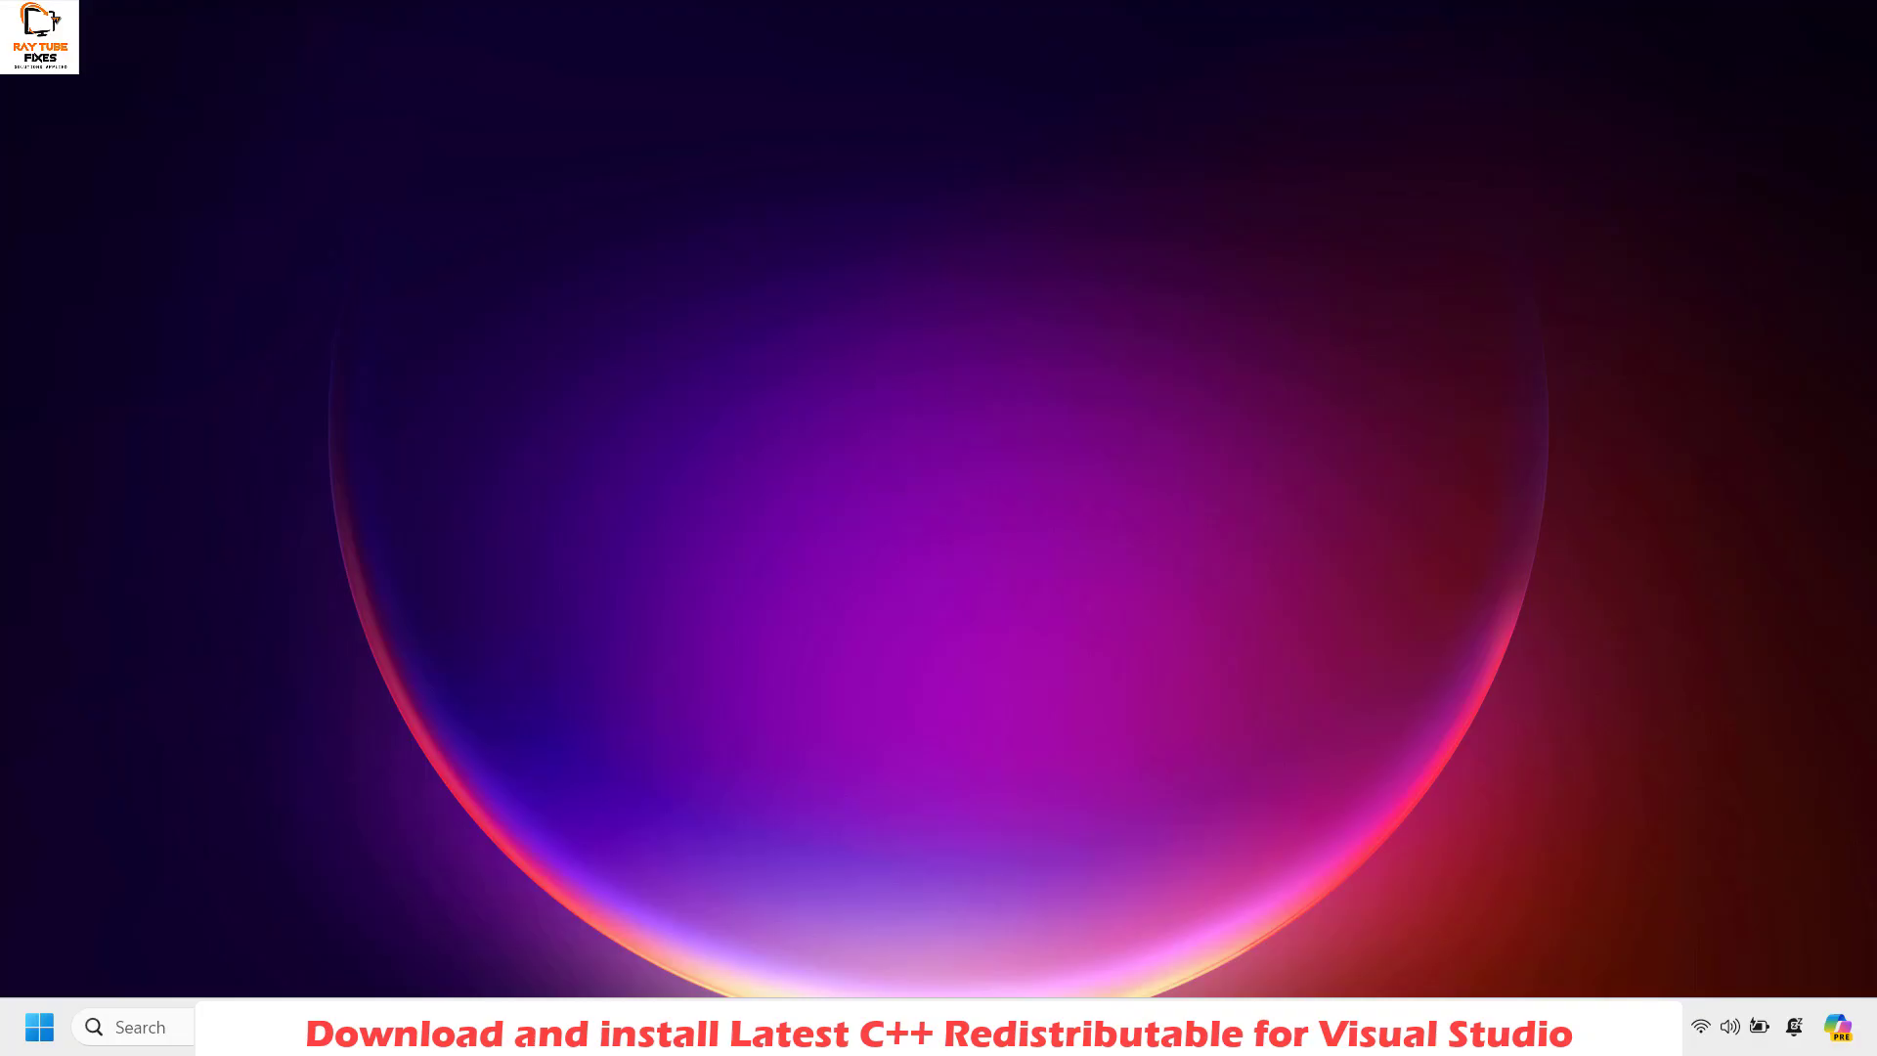
{"action": "mouse_move", "coordinate": [519, 1026]}
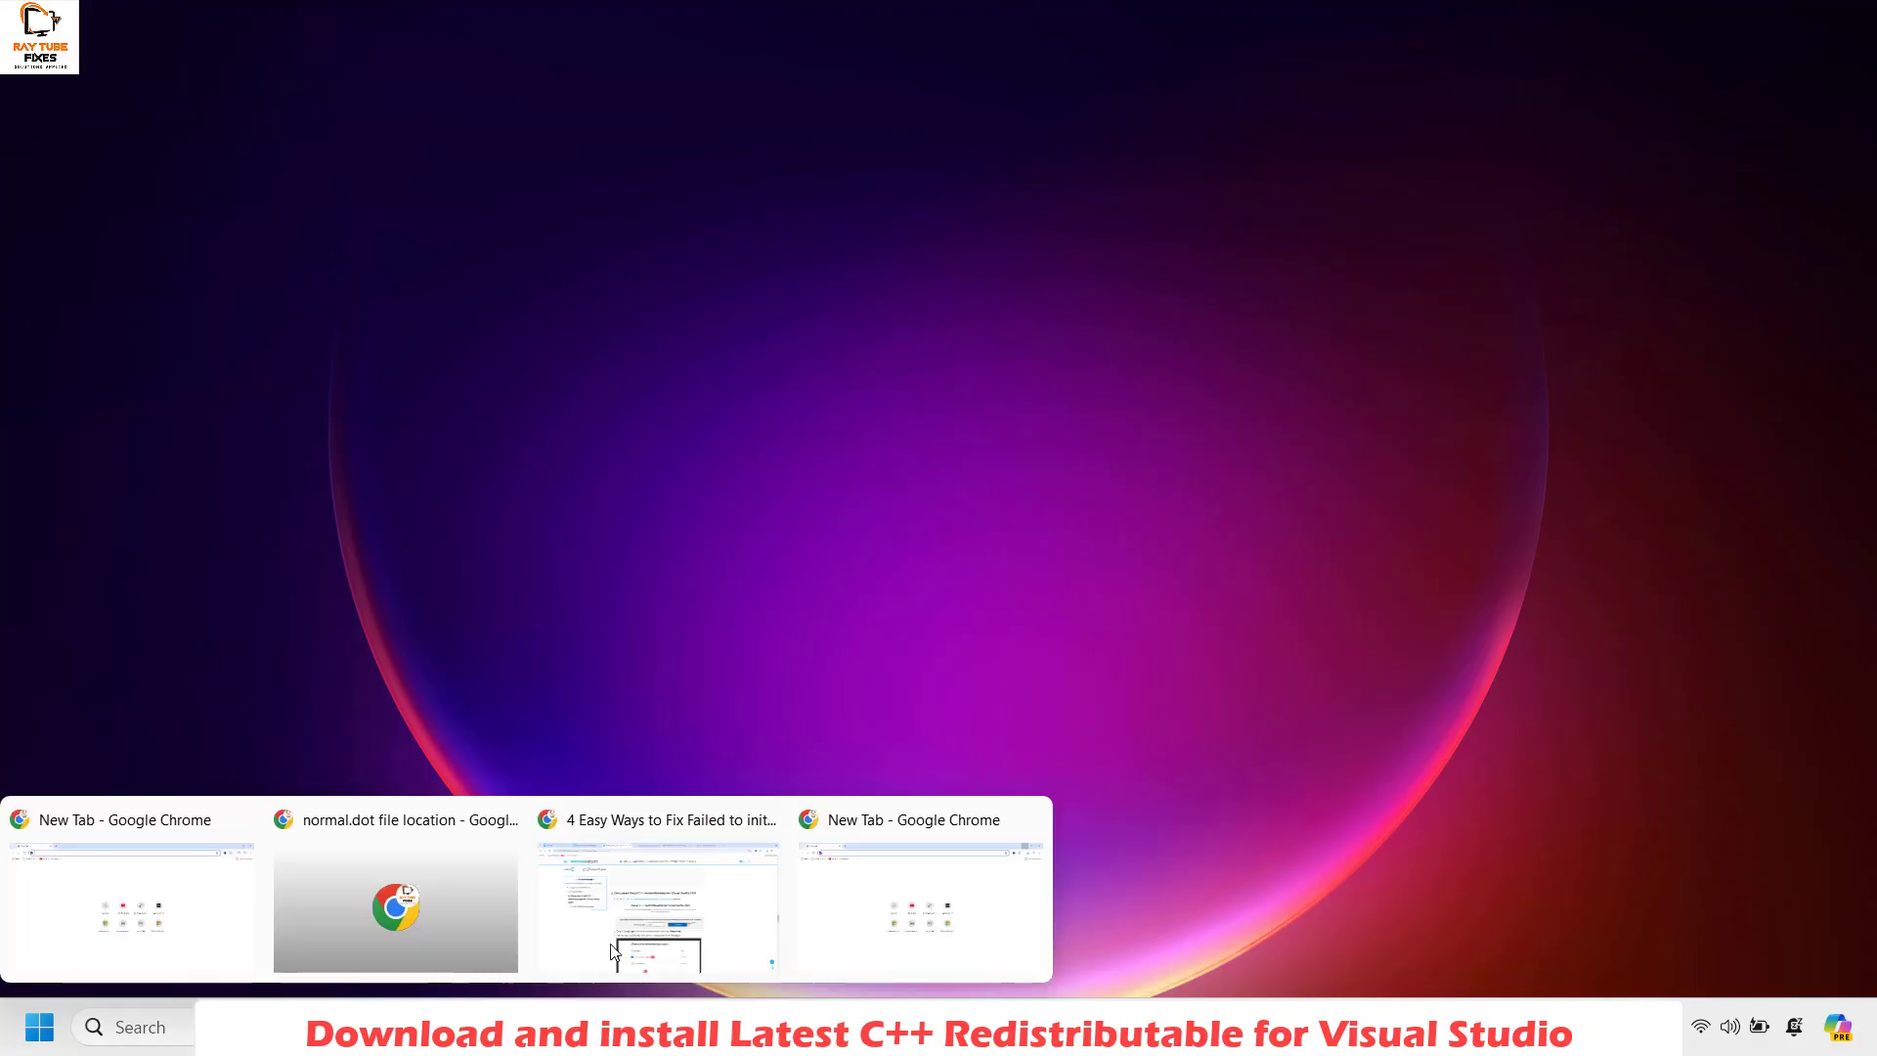
{"action": "left_click", "coordinate": [939, 895]}
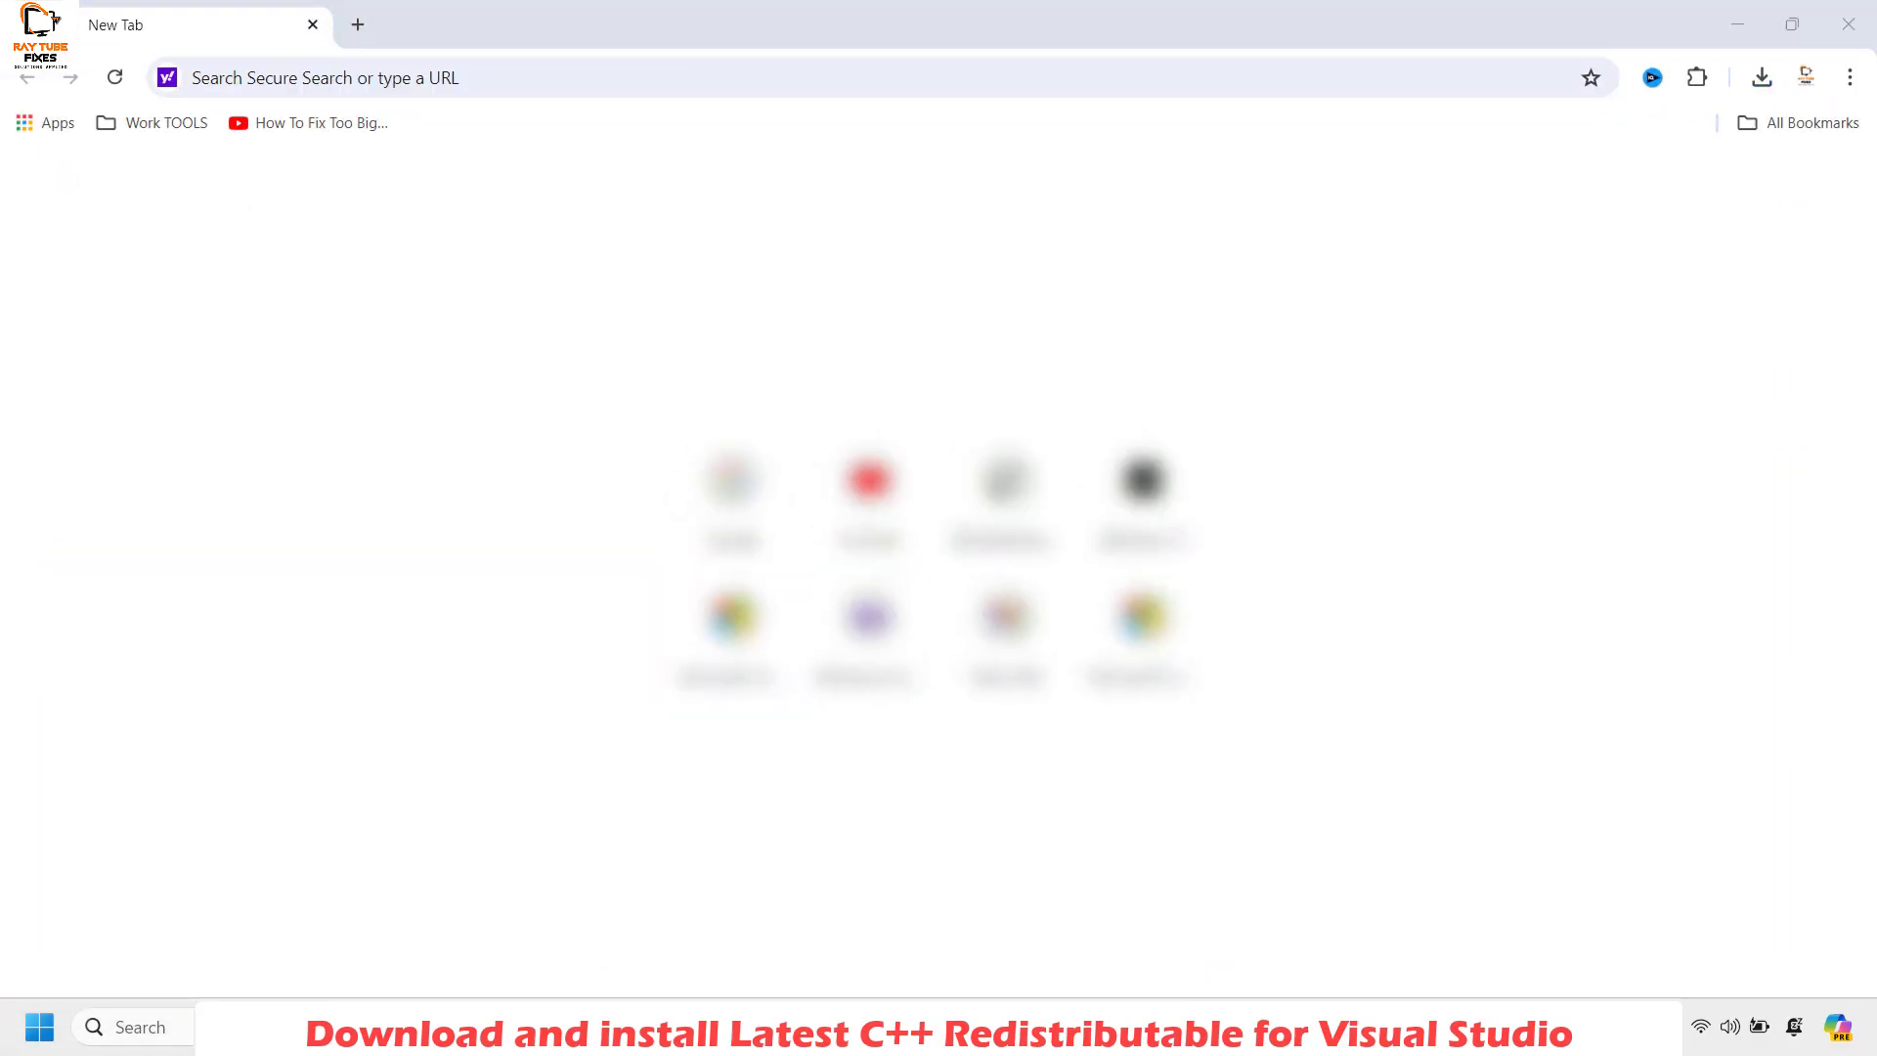
Step: Load the Visual C++ 2015 Redistributable download page in Chrome
{"action": "left_click", "coordinate": [483, 77]}
{"action": "type", "text": "https://www.microsoft.com/en-in/download/details.aspx?id=48145"}
{"action": "key", "text": "Return"}
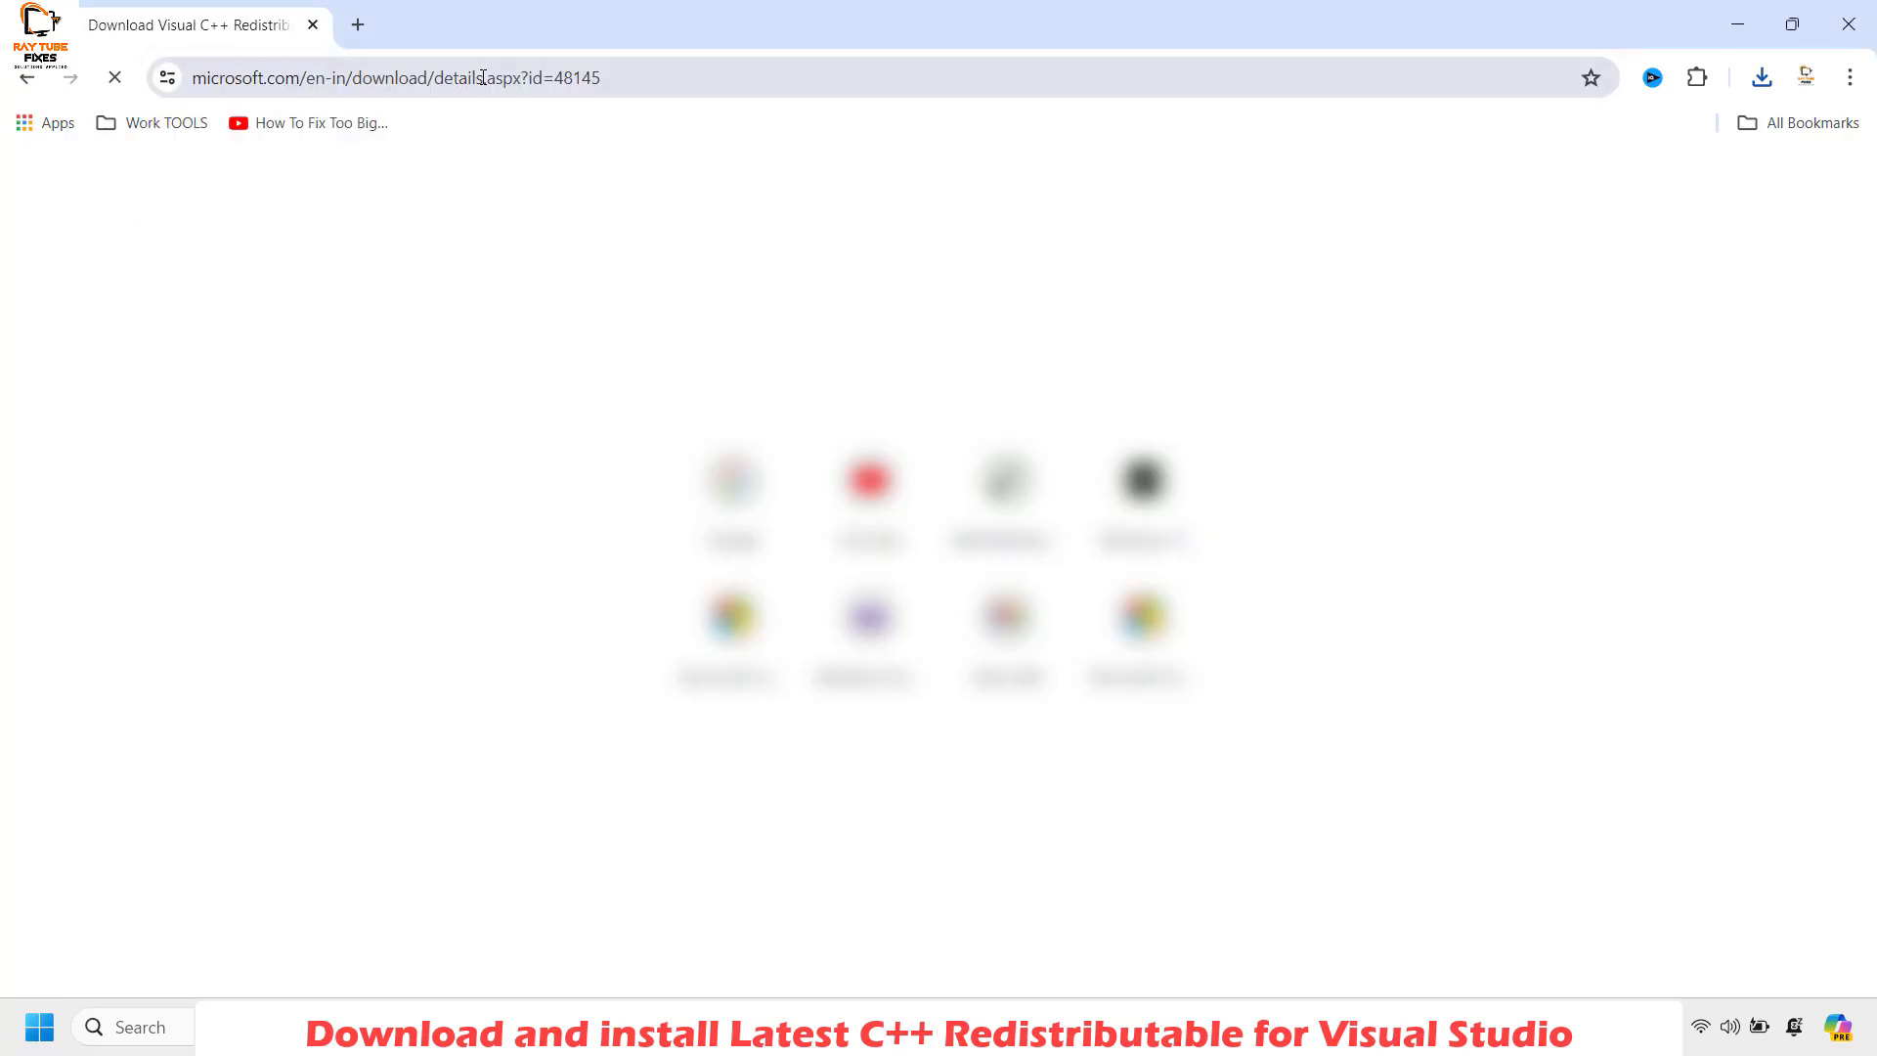
{"action": "scroll", "coordinate": [782, 372], "scroll_direction": "down", "scroll_amount": 4}
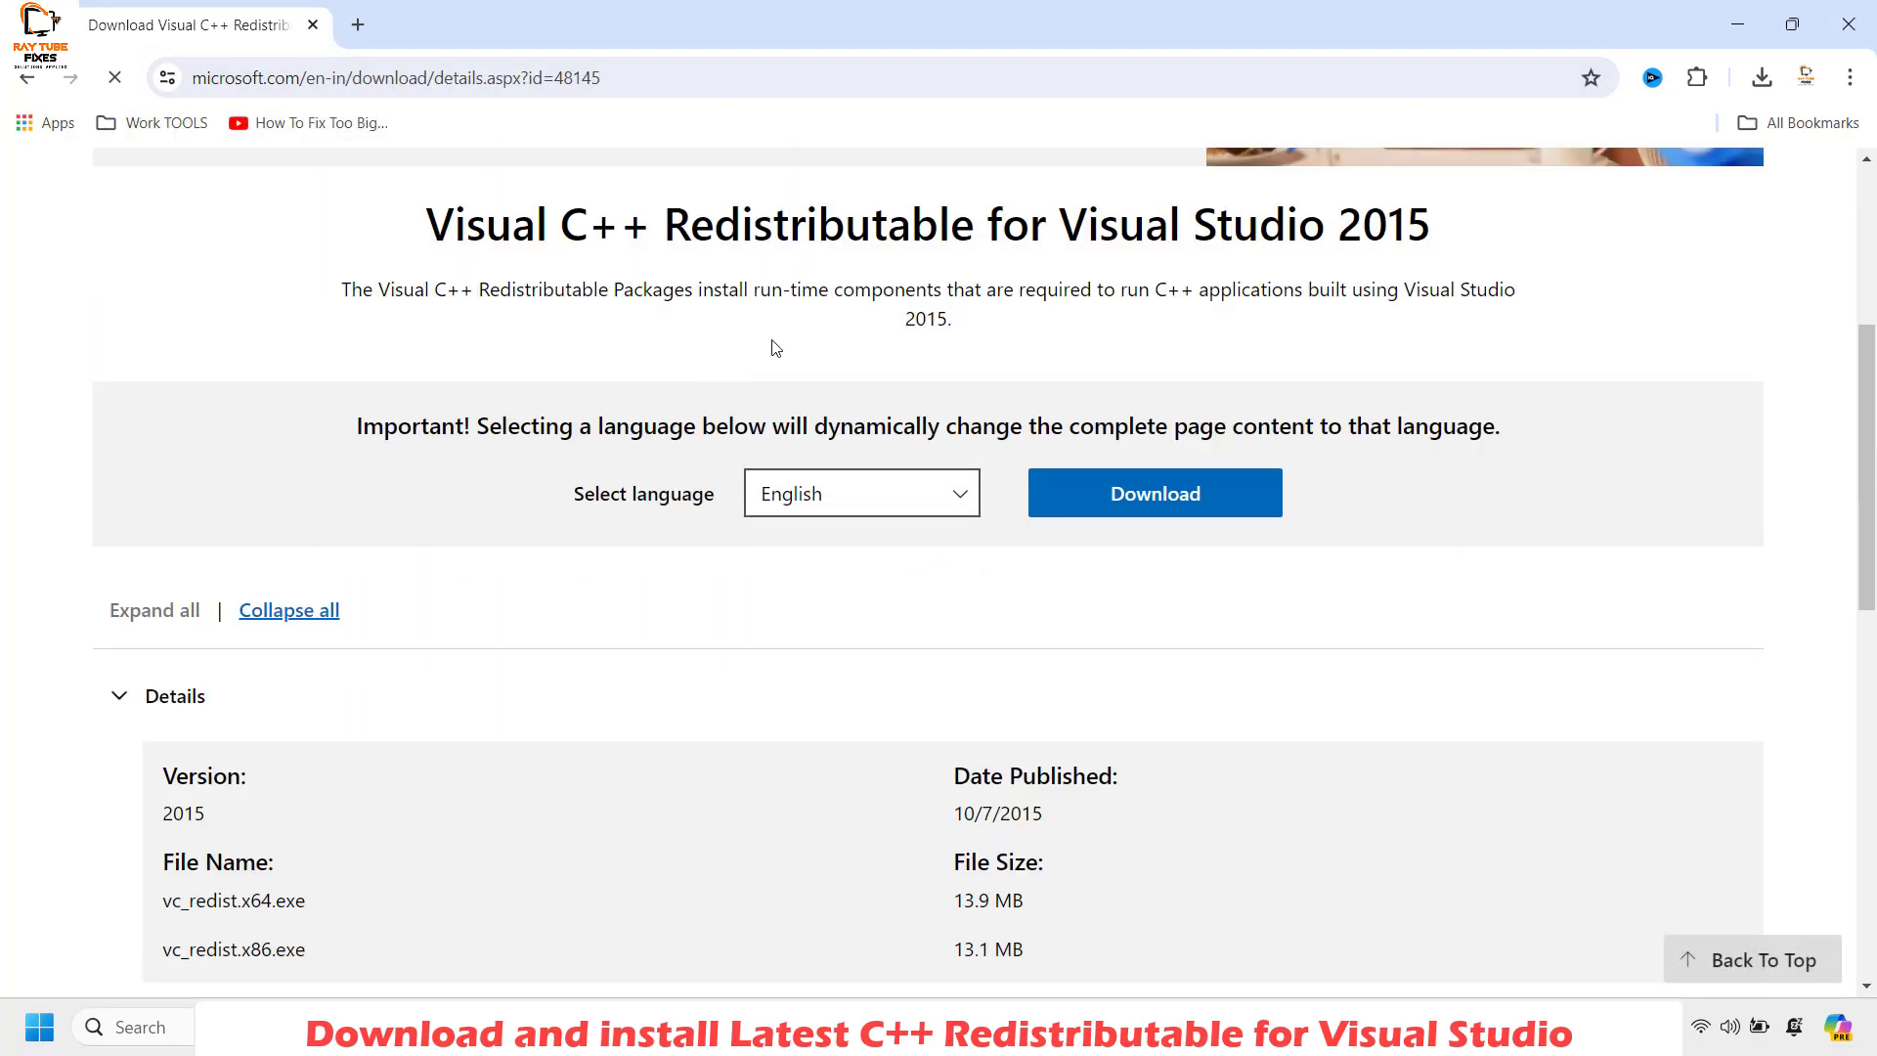
{"action": "scroll", "coordinate": [792, 391], "scroll_direction": "up", "scroll_amount": 3}
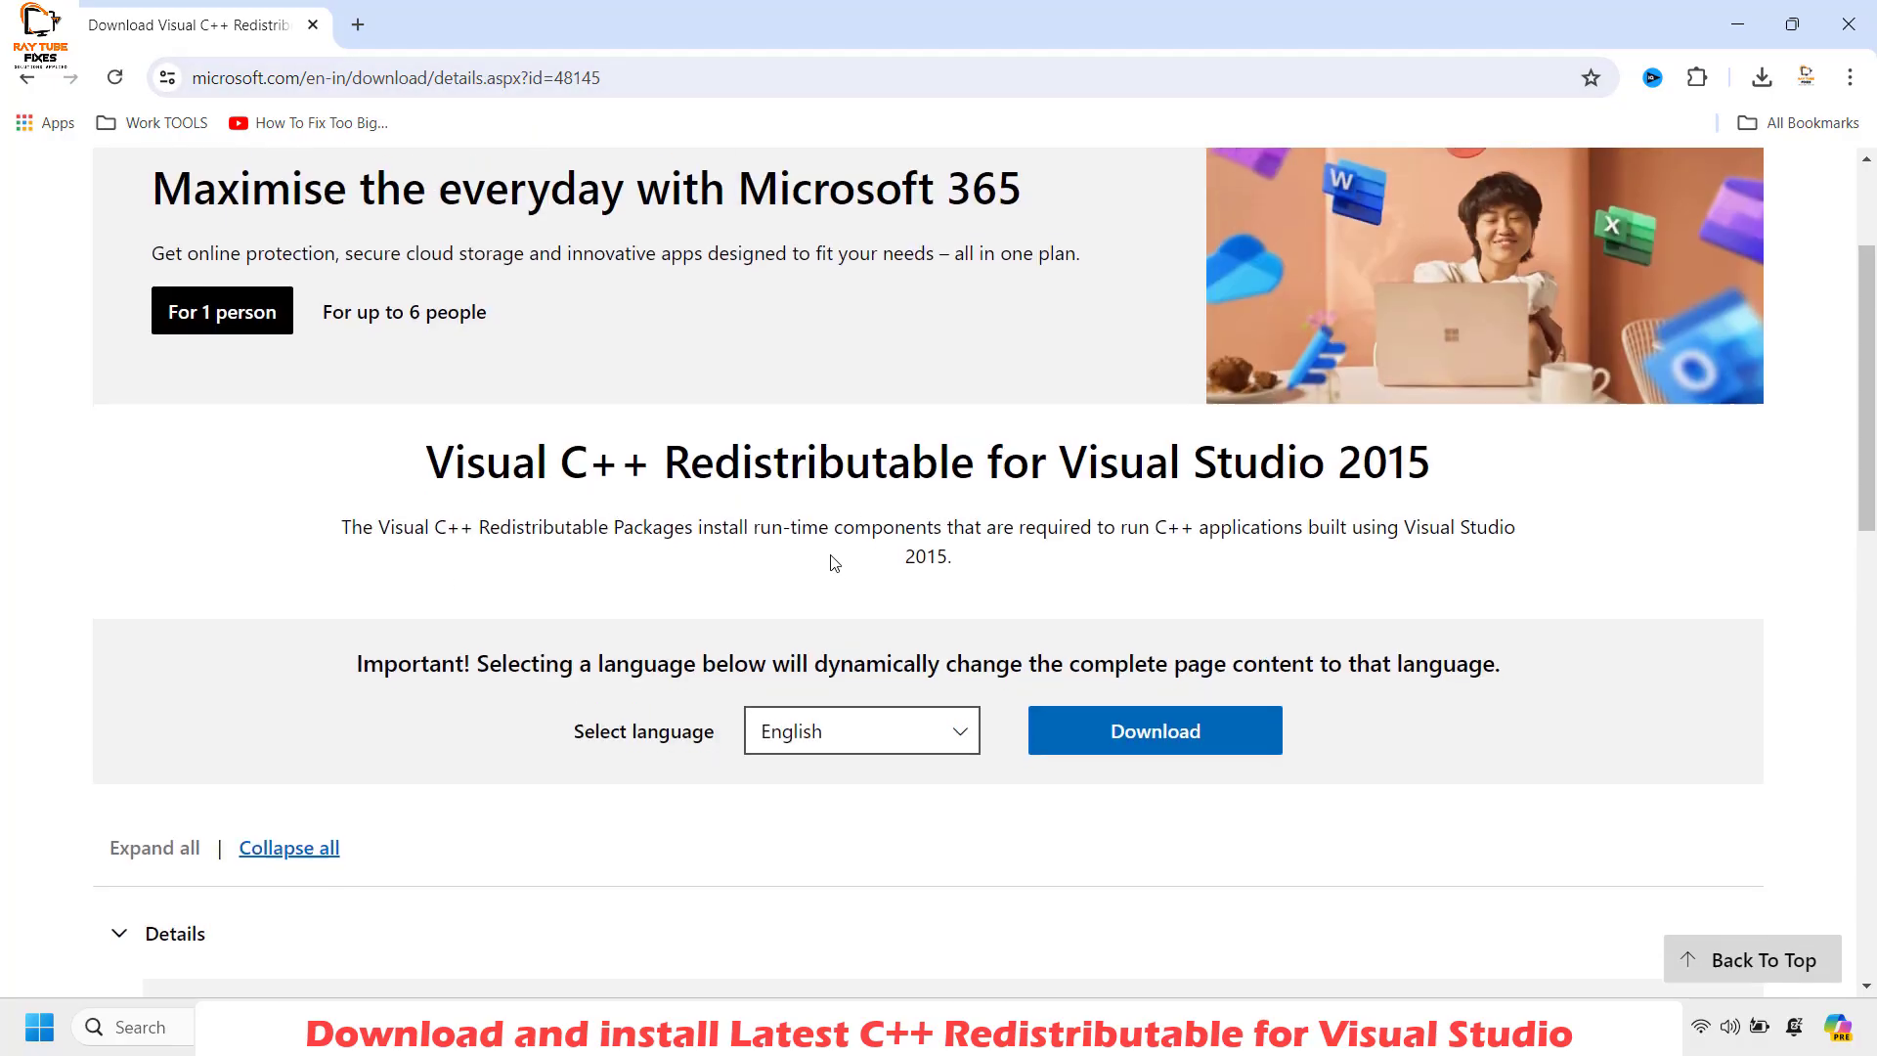
{"action": "scroll", "coordinate": [830, 557], "scroll_direction": "down", "scroll_amount": 2}
Step: Download vc_redist.x64.exe, then minimize Chrome to the desktop with Win+D
{"action": "left_click", "coordinate": [1200, 519]}
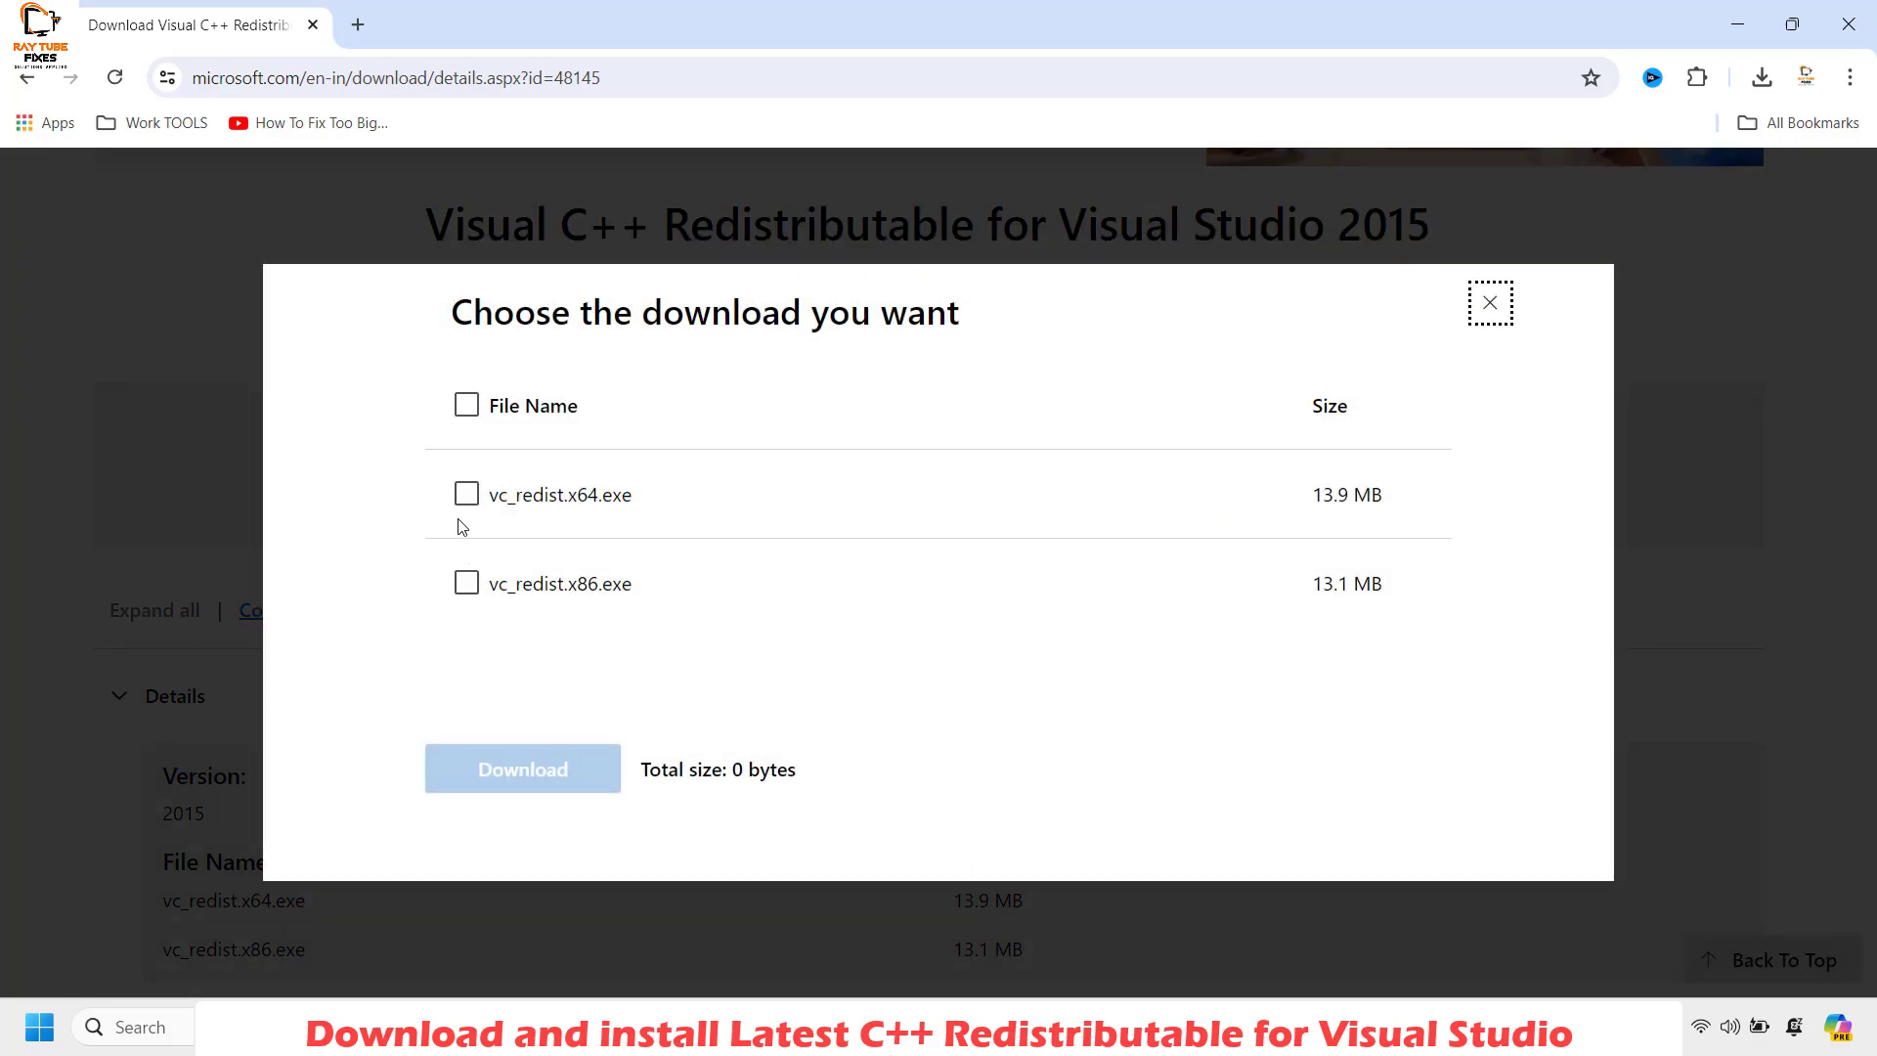
{"action": "left_click", "coordinate": [469, 497]}
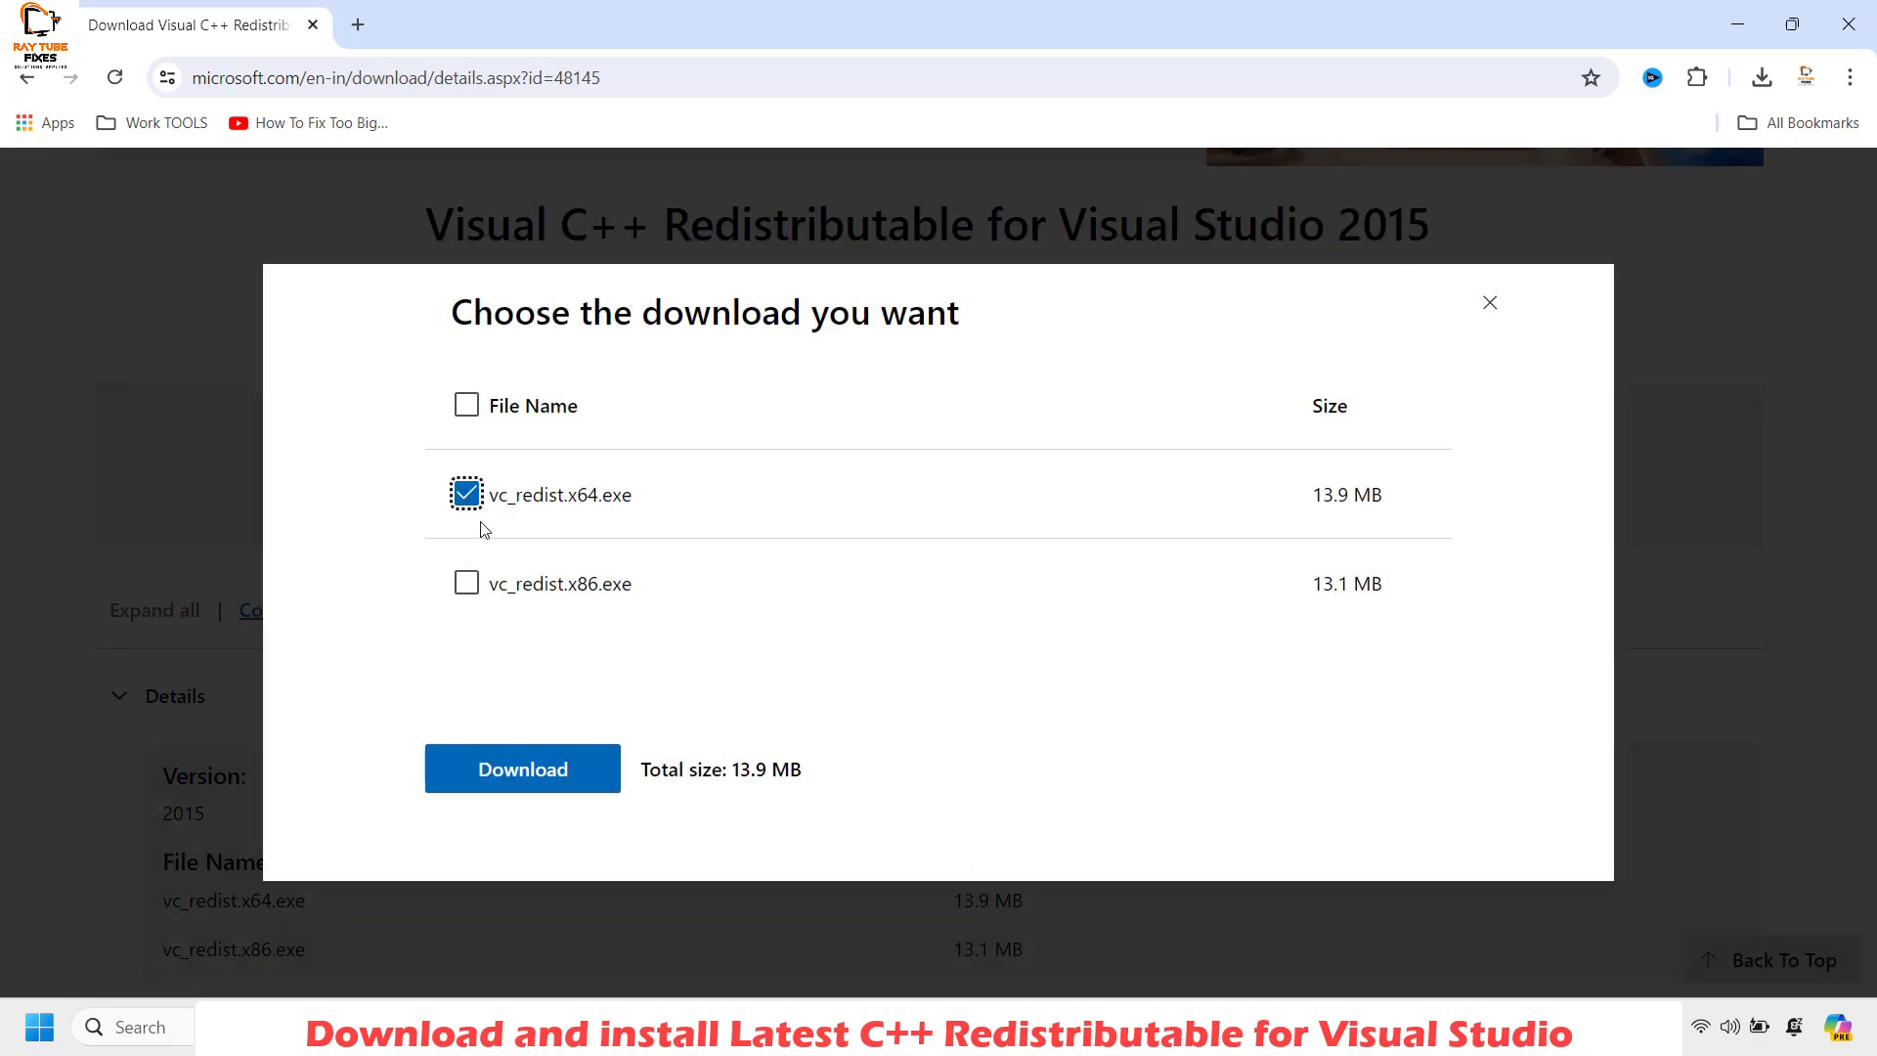
{"action": "left_click", "coordinate": [567, 783]}
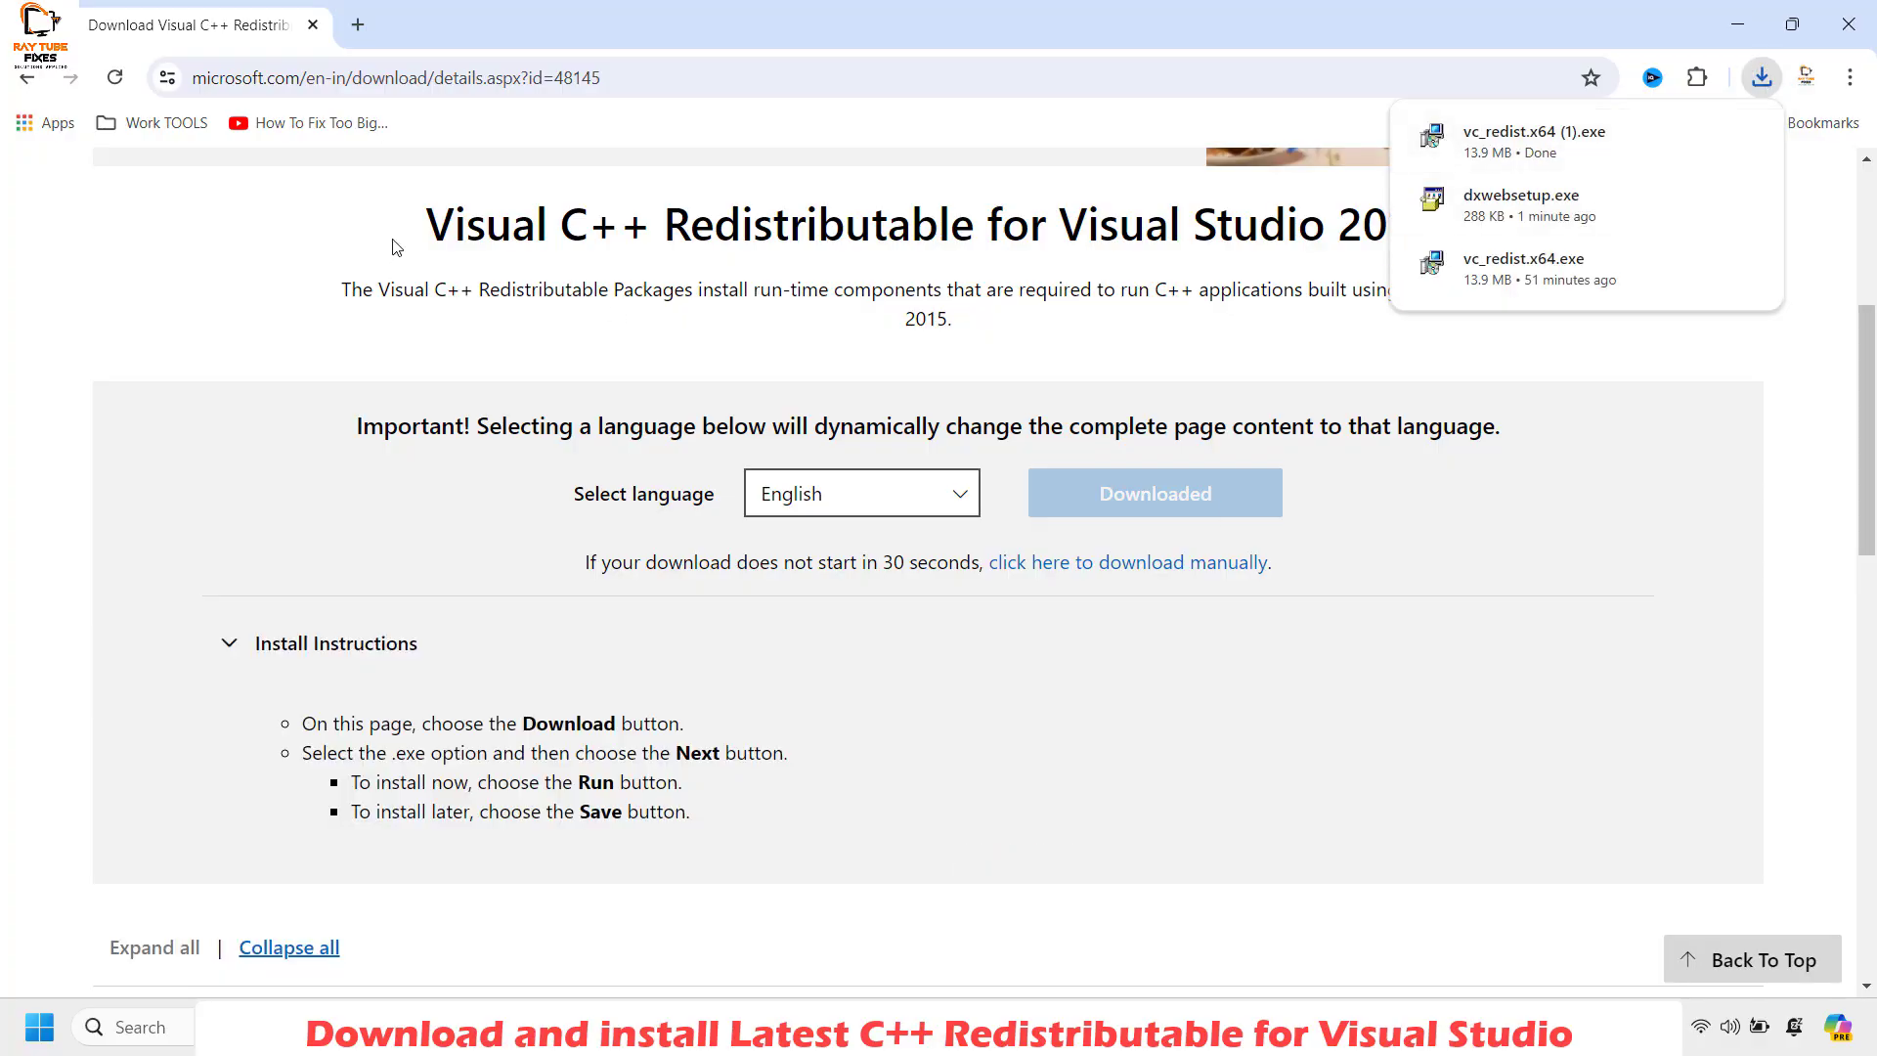
{"action": "key", "text": "super+d"}
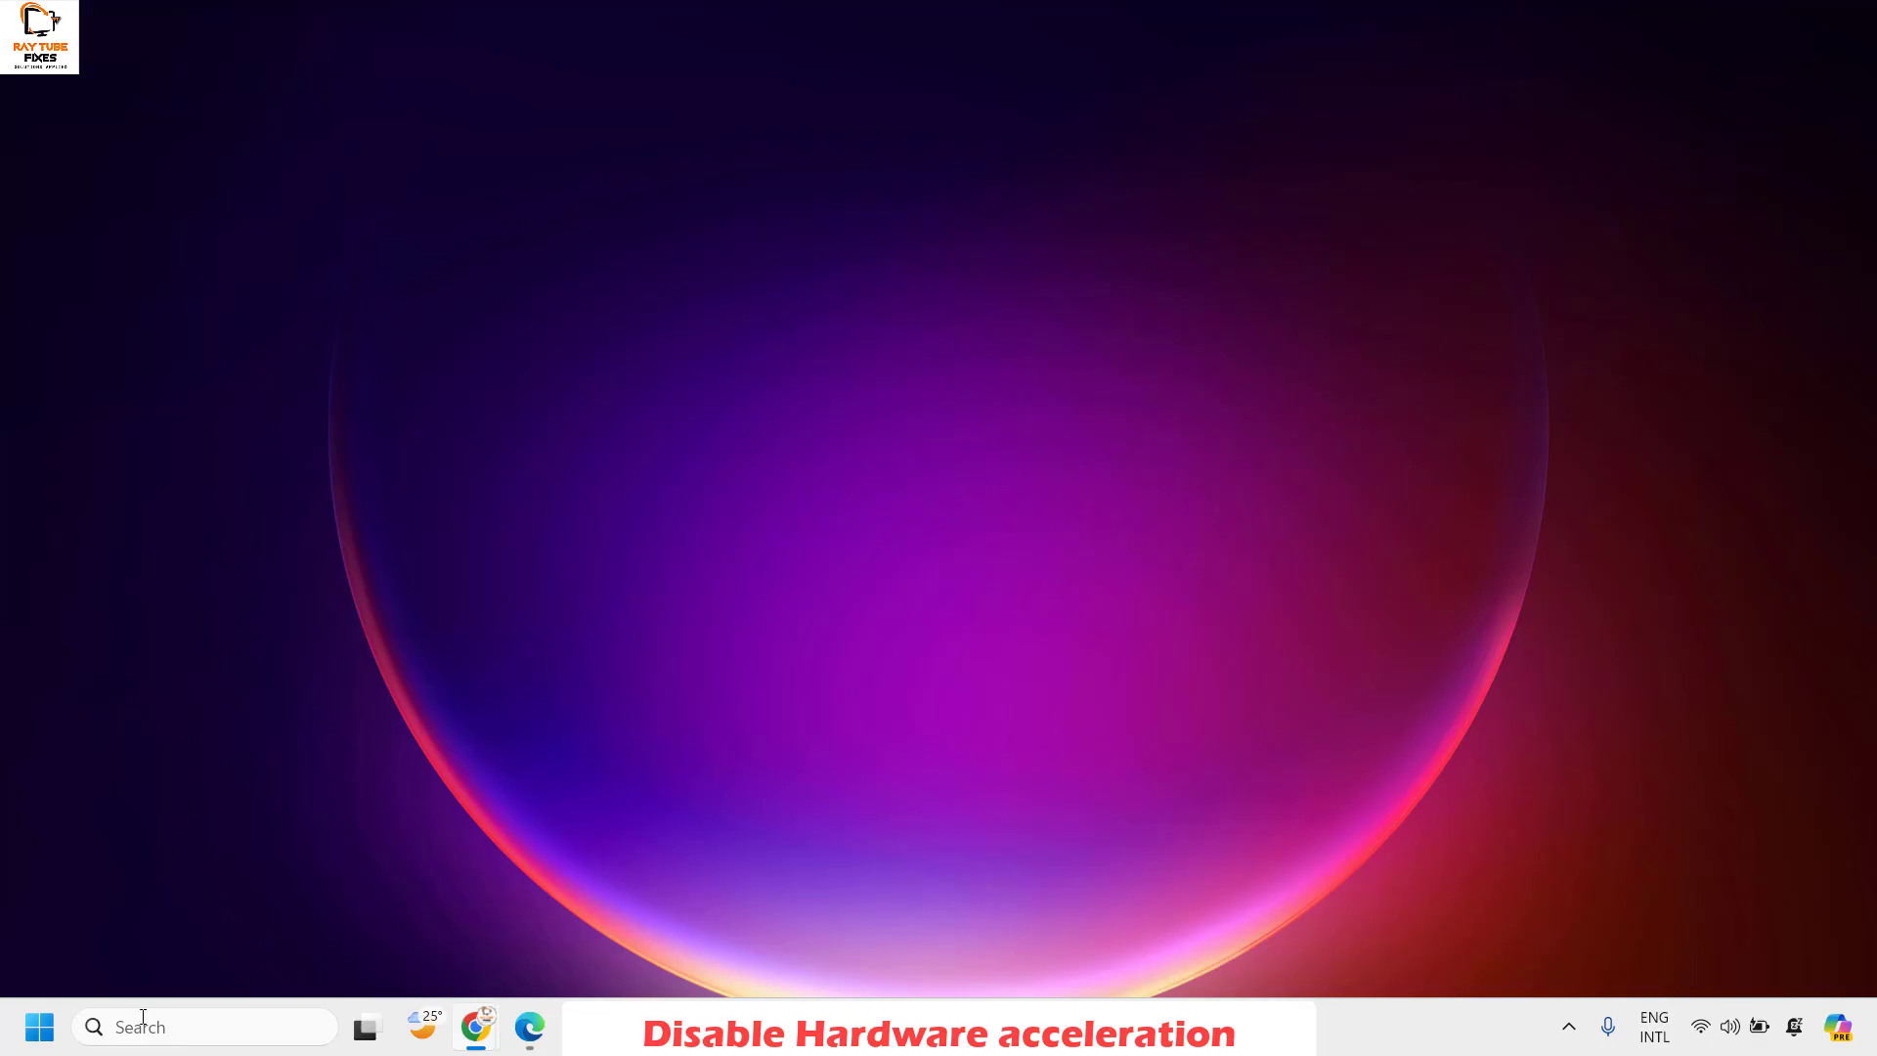
Step: Open Settings from the Win+X menu and navigate System > Display > Graphics
{"action": "right_click", "coordinate": [35, 1035]}
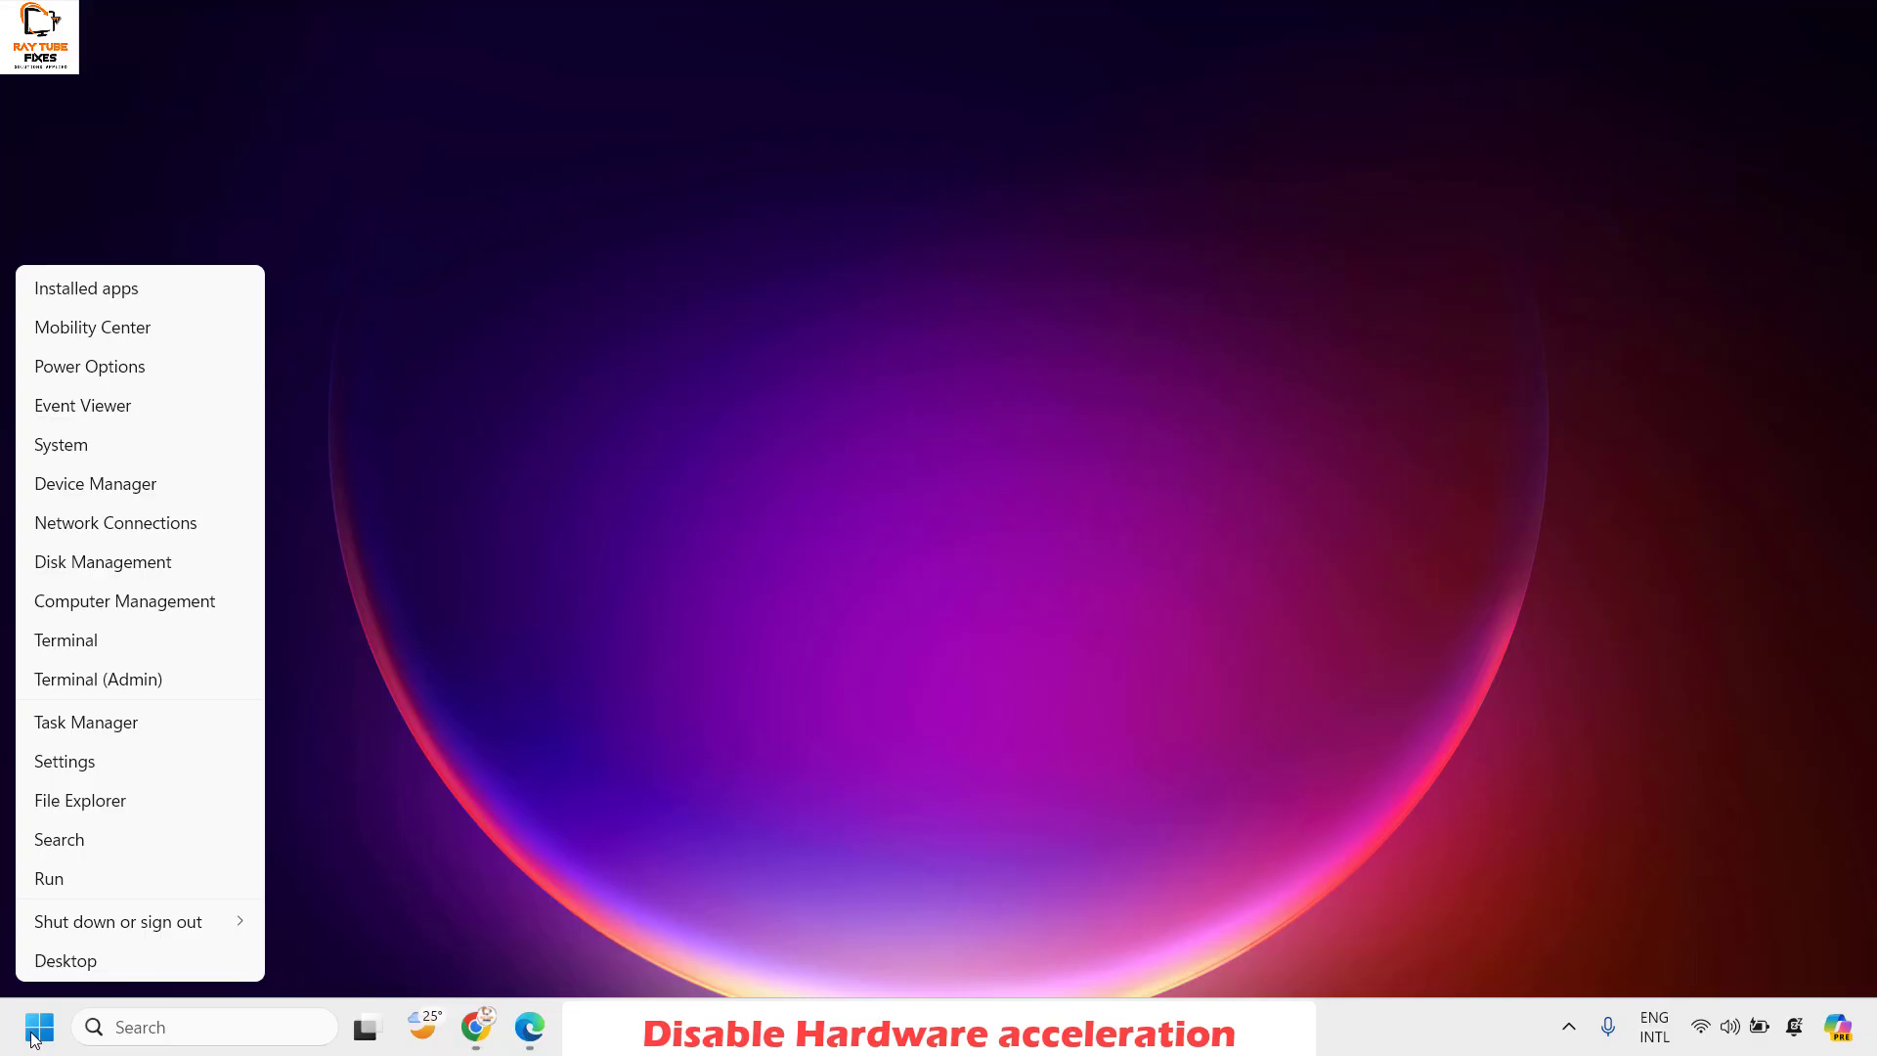
{"action": "left_click", "coordinate": [86, 444]}
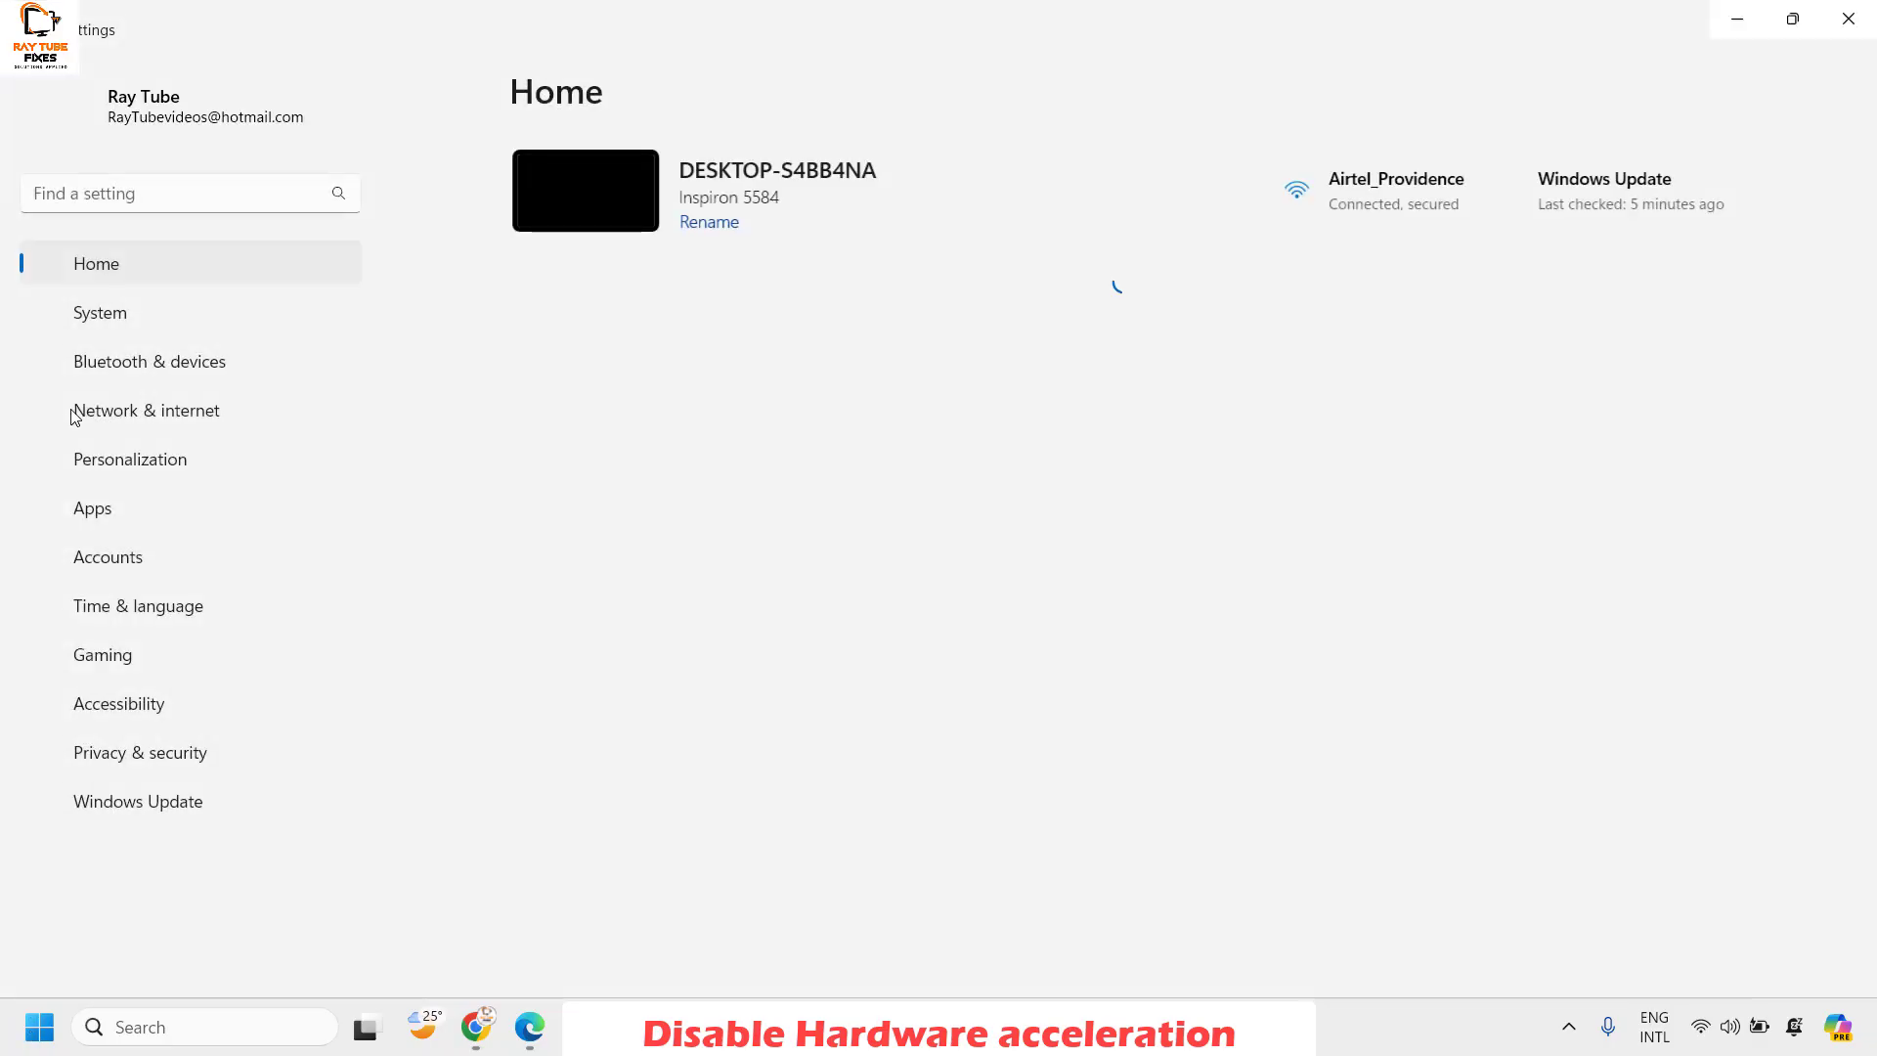
{"action": "left_click", "coordinate": [112, 323]}
{"action": "scroll", "coordinate": [880, 506], "scroll_direction": "down", "scroll_amount": 1}
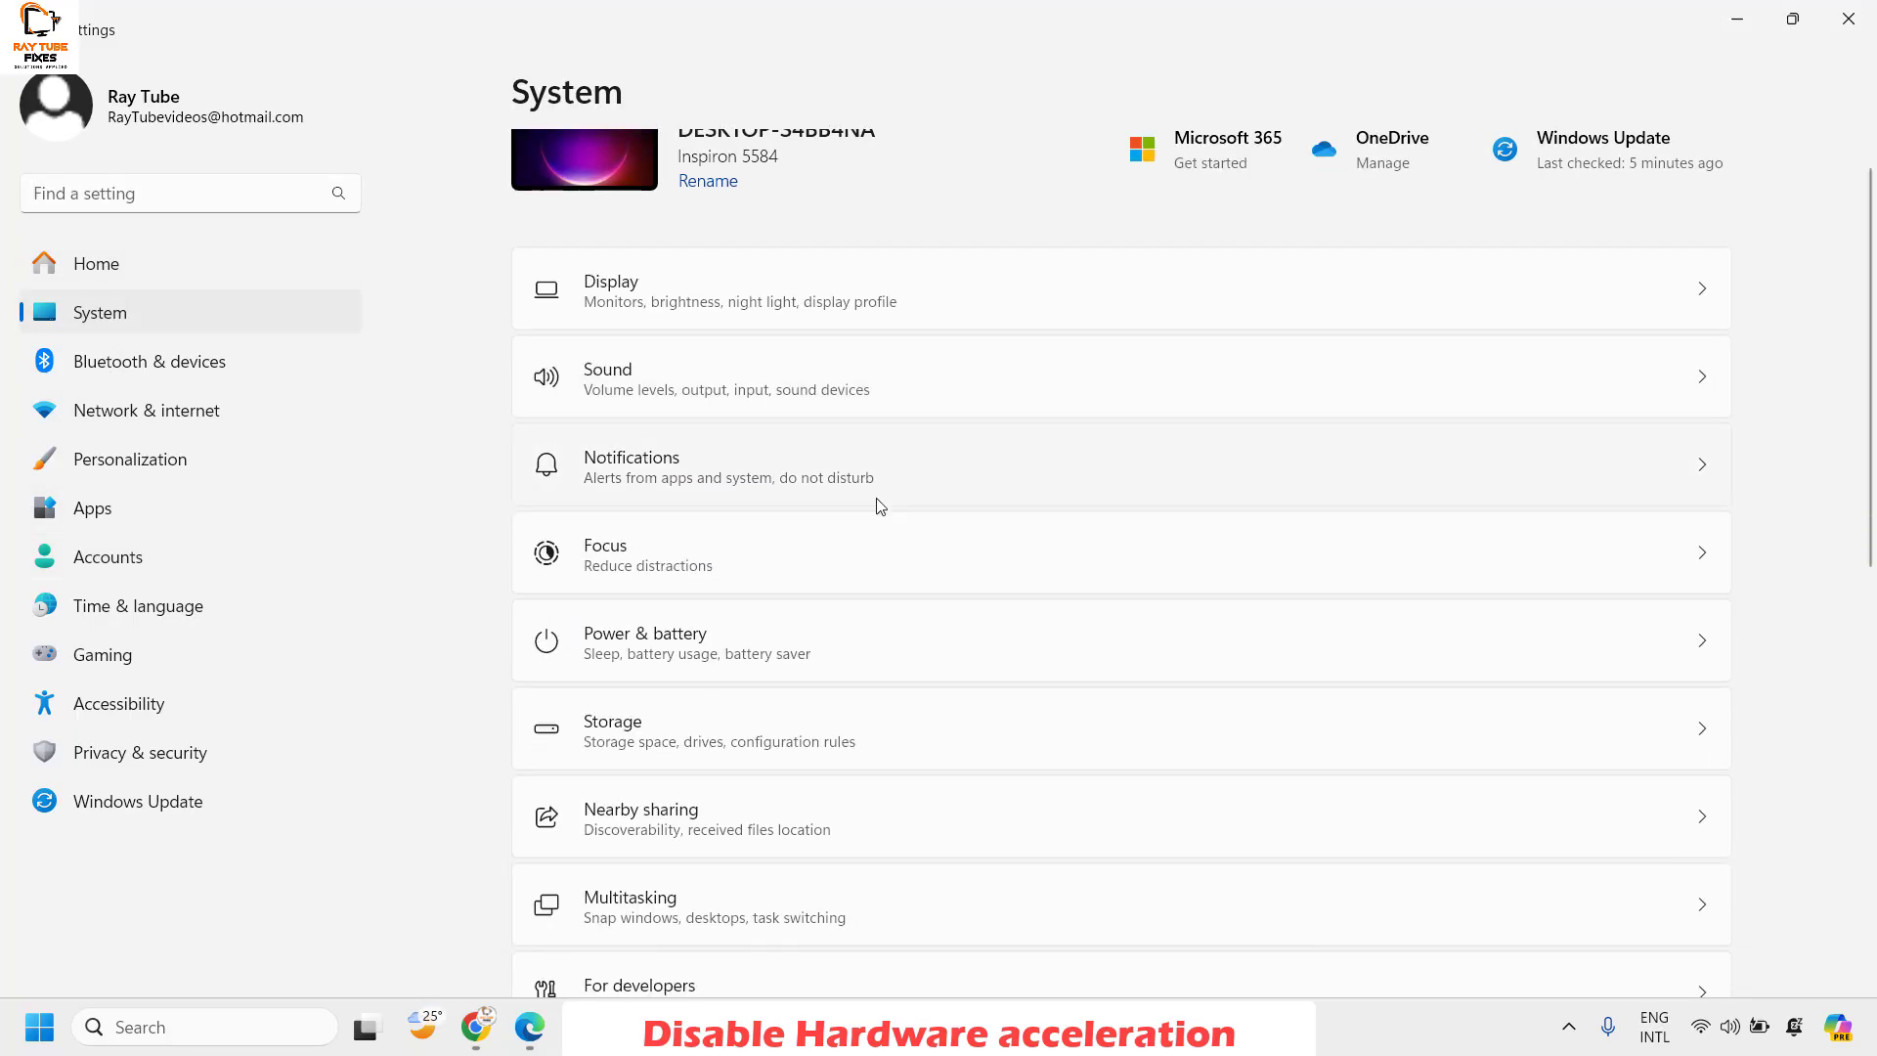
{"action": "scroll", "coordinate": [717, 343], "scroll_direction": "up", "scroll_amount": 2}
{"action": "left_click", "coordinate": [716, 352]}
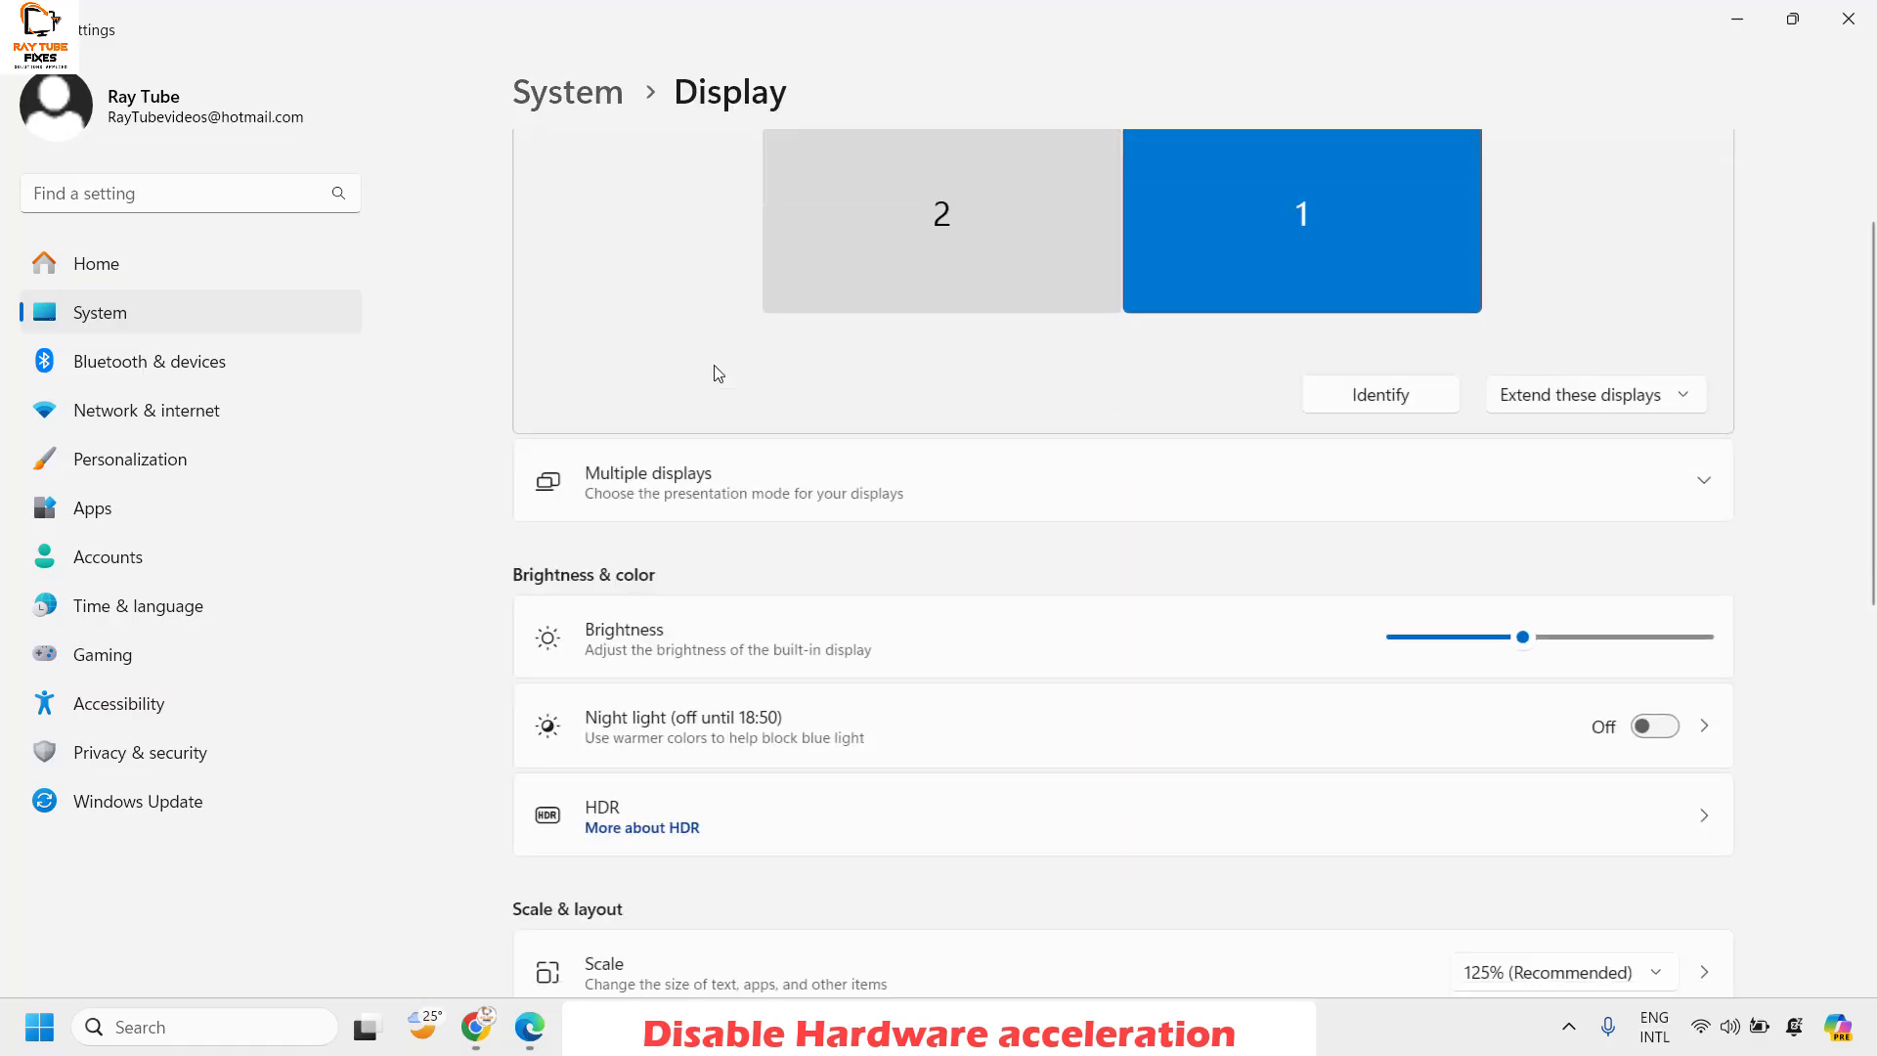
{"action": "scroll", "coordinate": [717, 373], "scroll_direction": "down", "scroll_amount": 6}
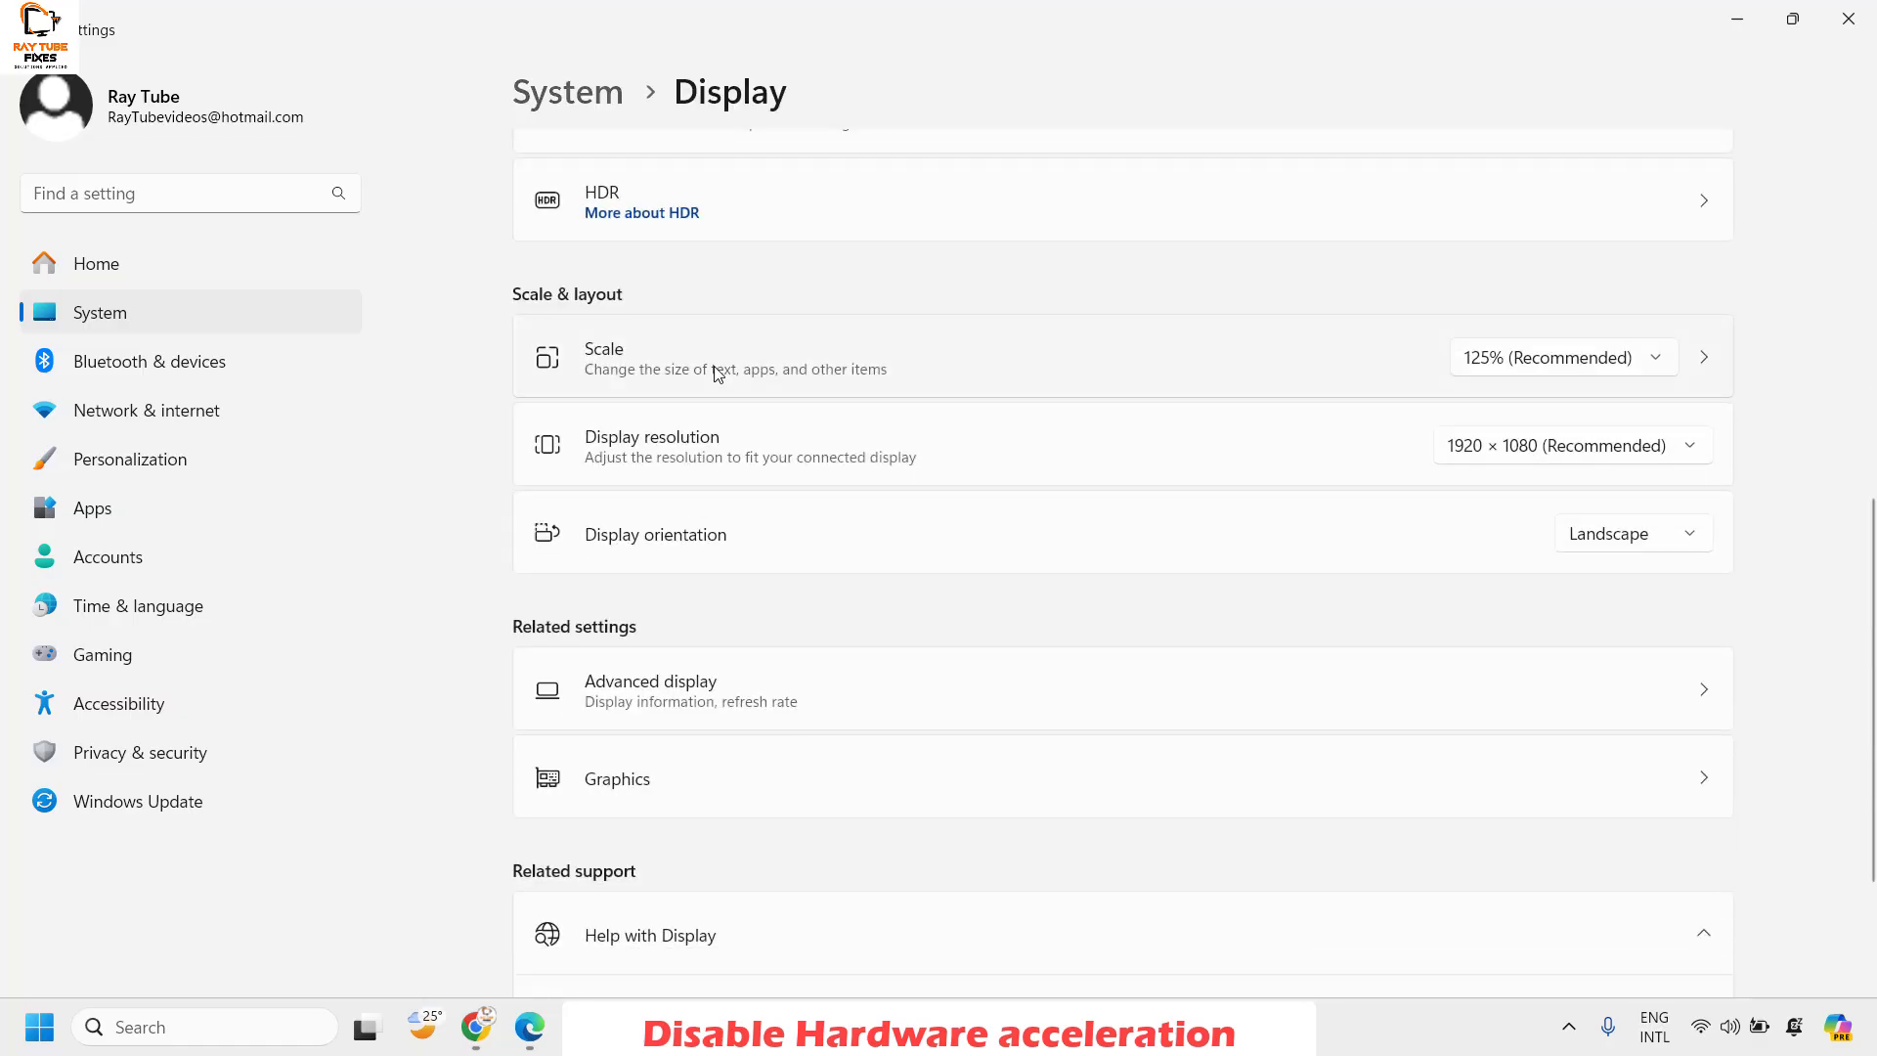
{"action": "scroll", "coordinate": [717, 372], "scroll_direction": "down", "scroll_amount": 2}
{"action": "left_click", "coordinate": [662, 551]}
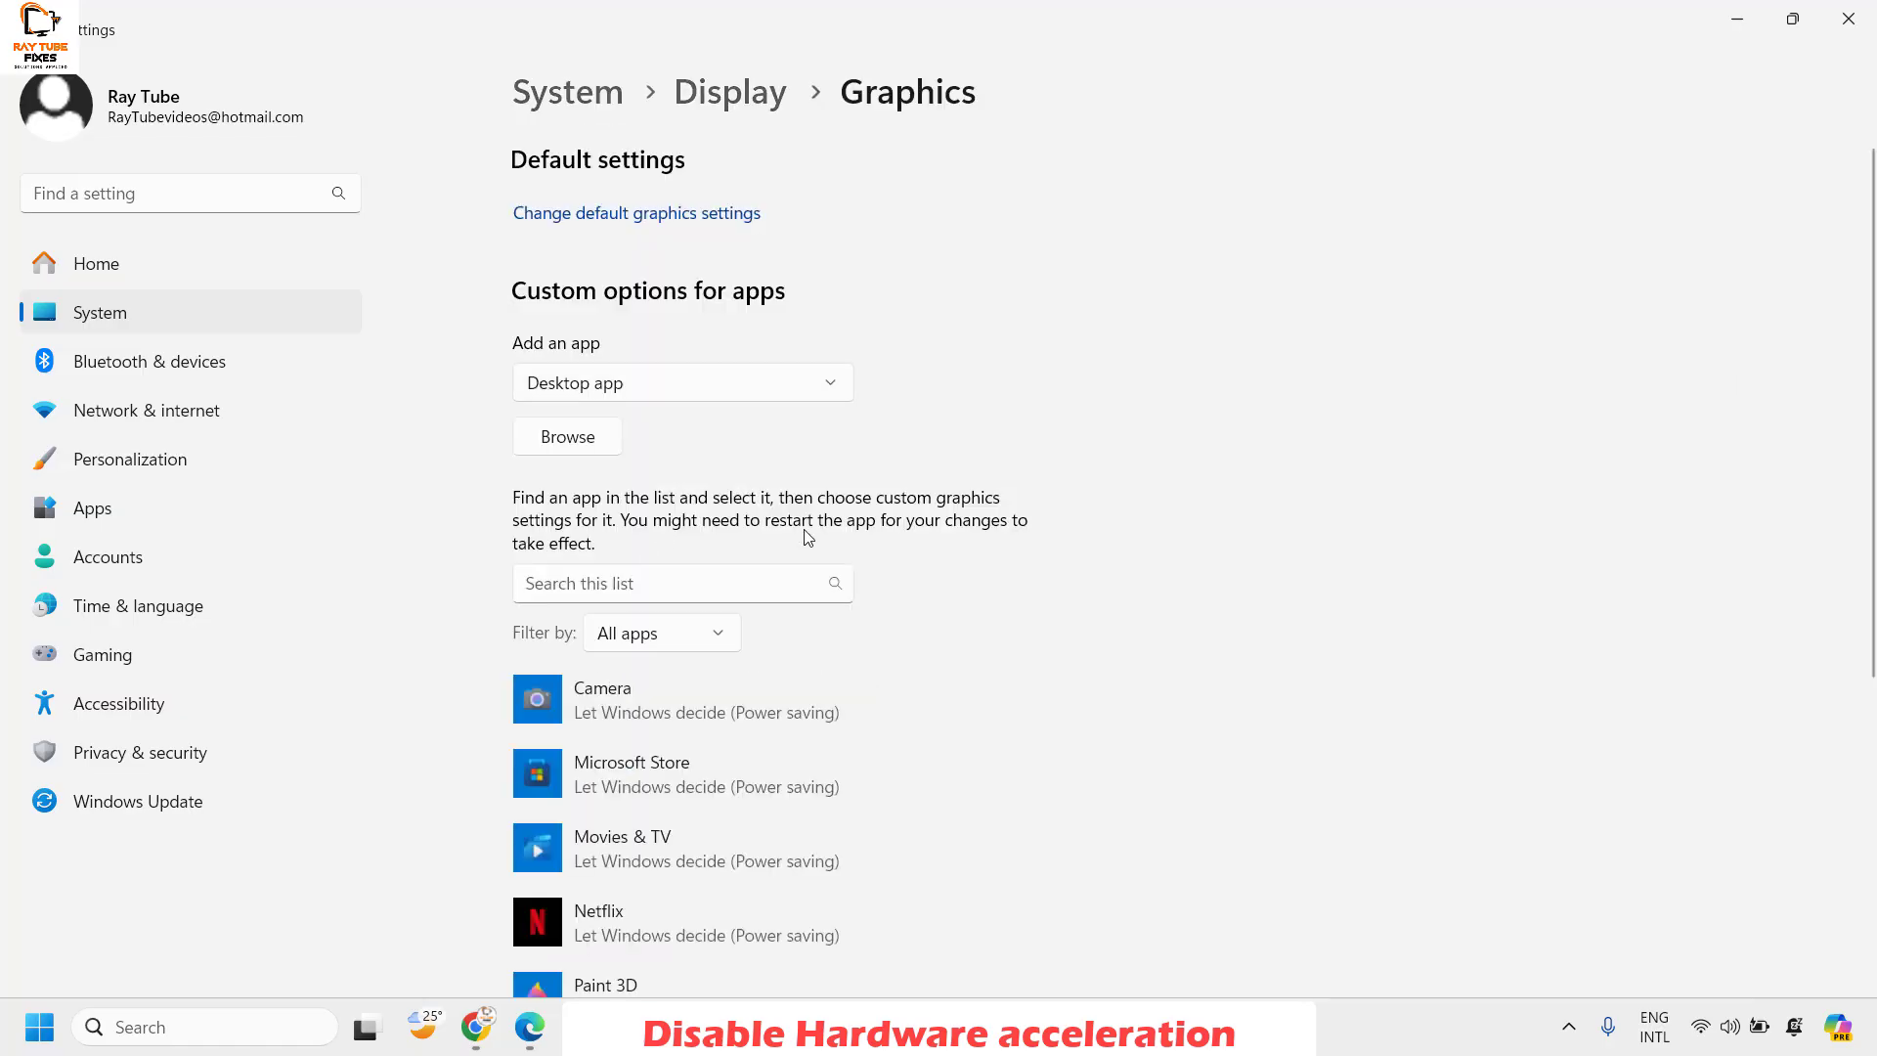
Step: Leave Optimizations for windowed games Off in default graphics settings, then close Settings
{"action": "left_click", "coordinate": [597, 221]}
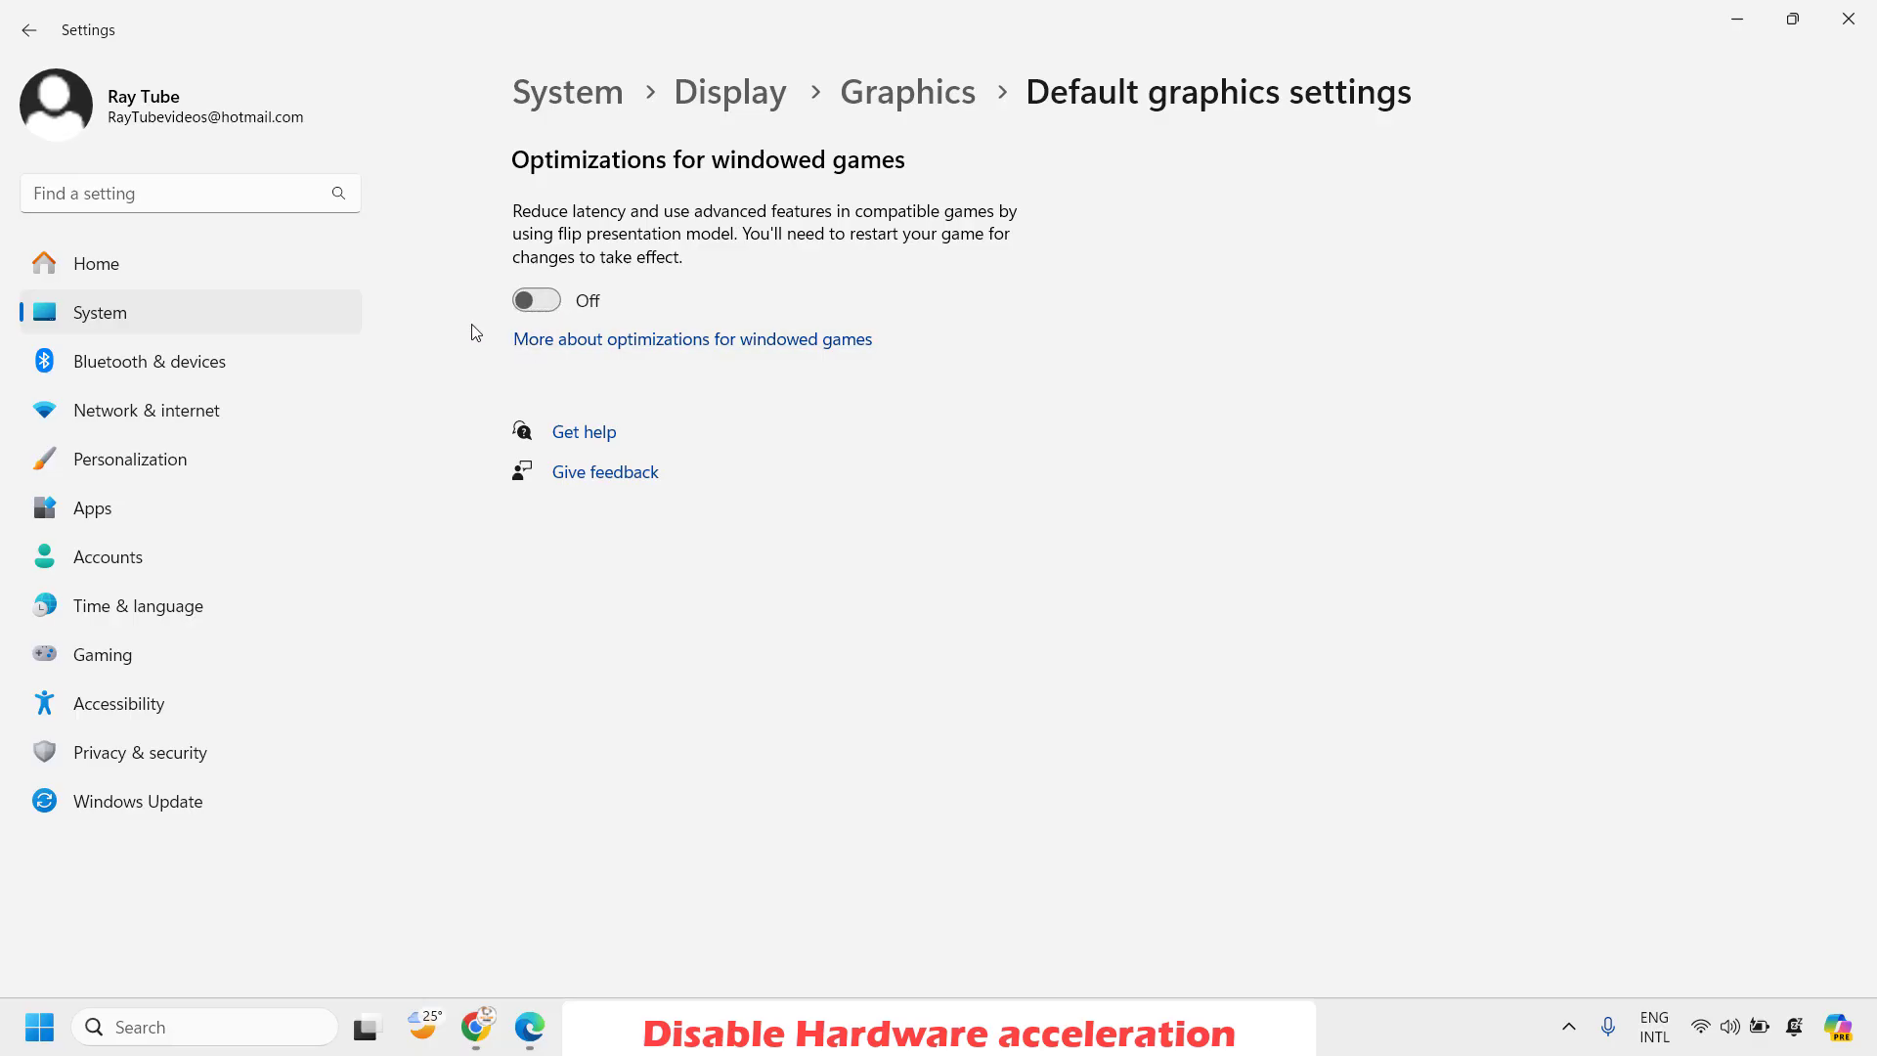
{"action": "left_click", "coordinate": [1848, 18]}
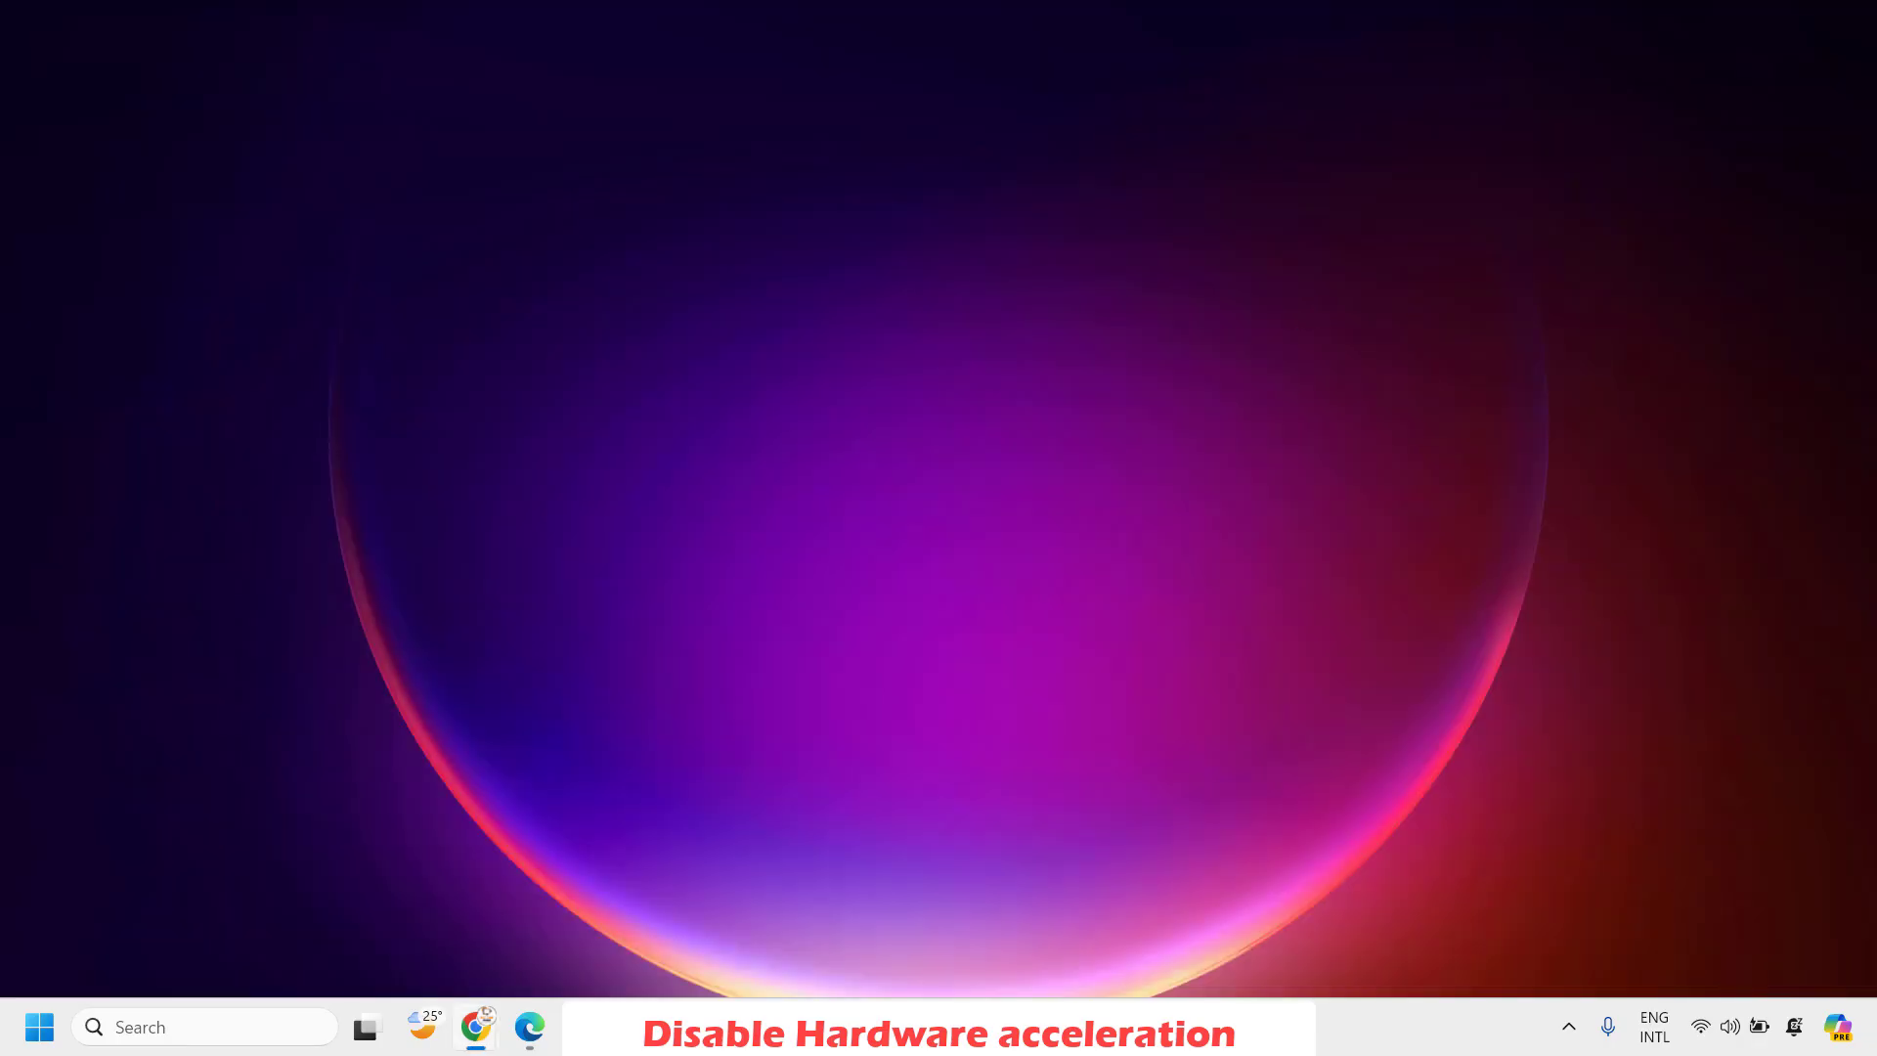